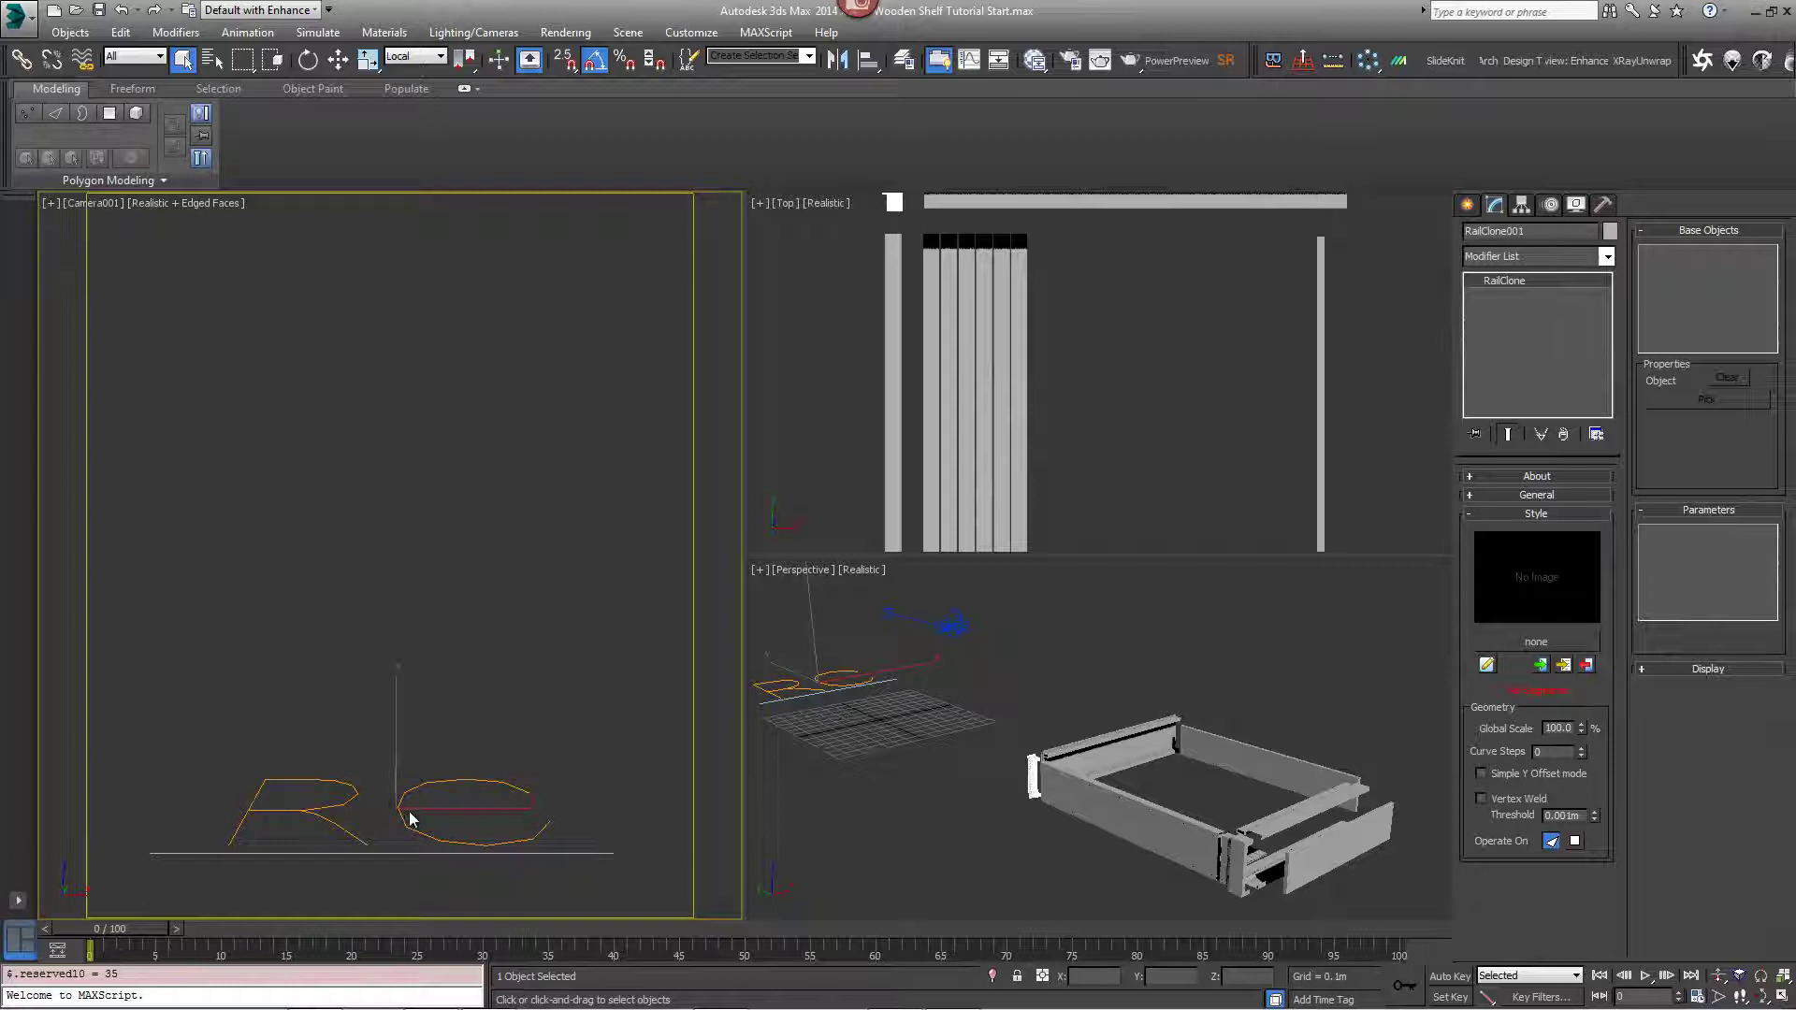
# In the RailClone style editor, change the Array 2S generator's default segment mode and set its X Rotation to 90.
pyautogui.click(1487, 665)
pyautogui.moveTo(1285, 383)
pyautogui.mouseDown()
pyautogui.moveTo(1304, 380)
pyautogui.moveTo(1281, 394)
pyautogui.mouseUp()
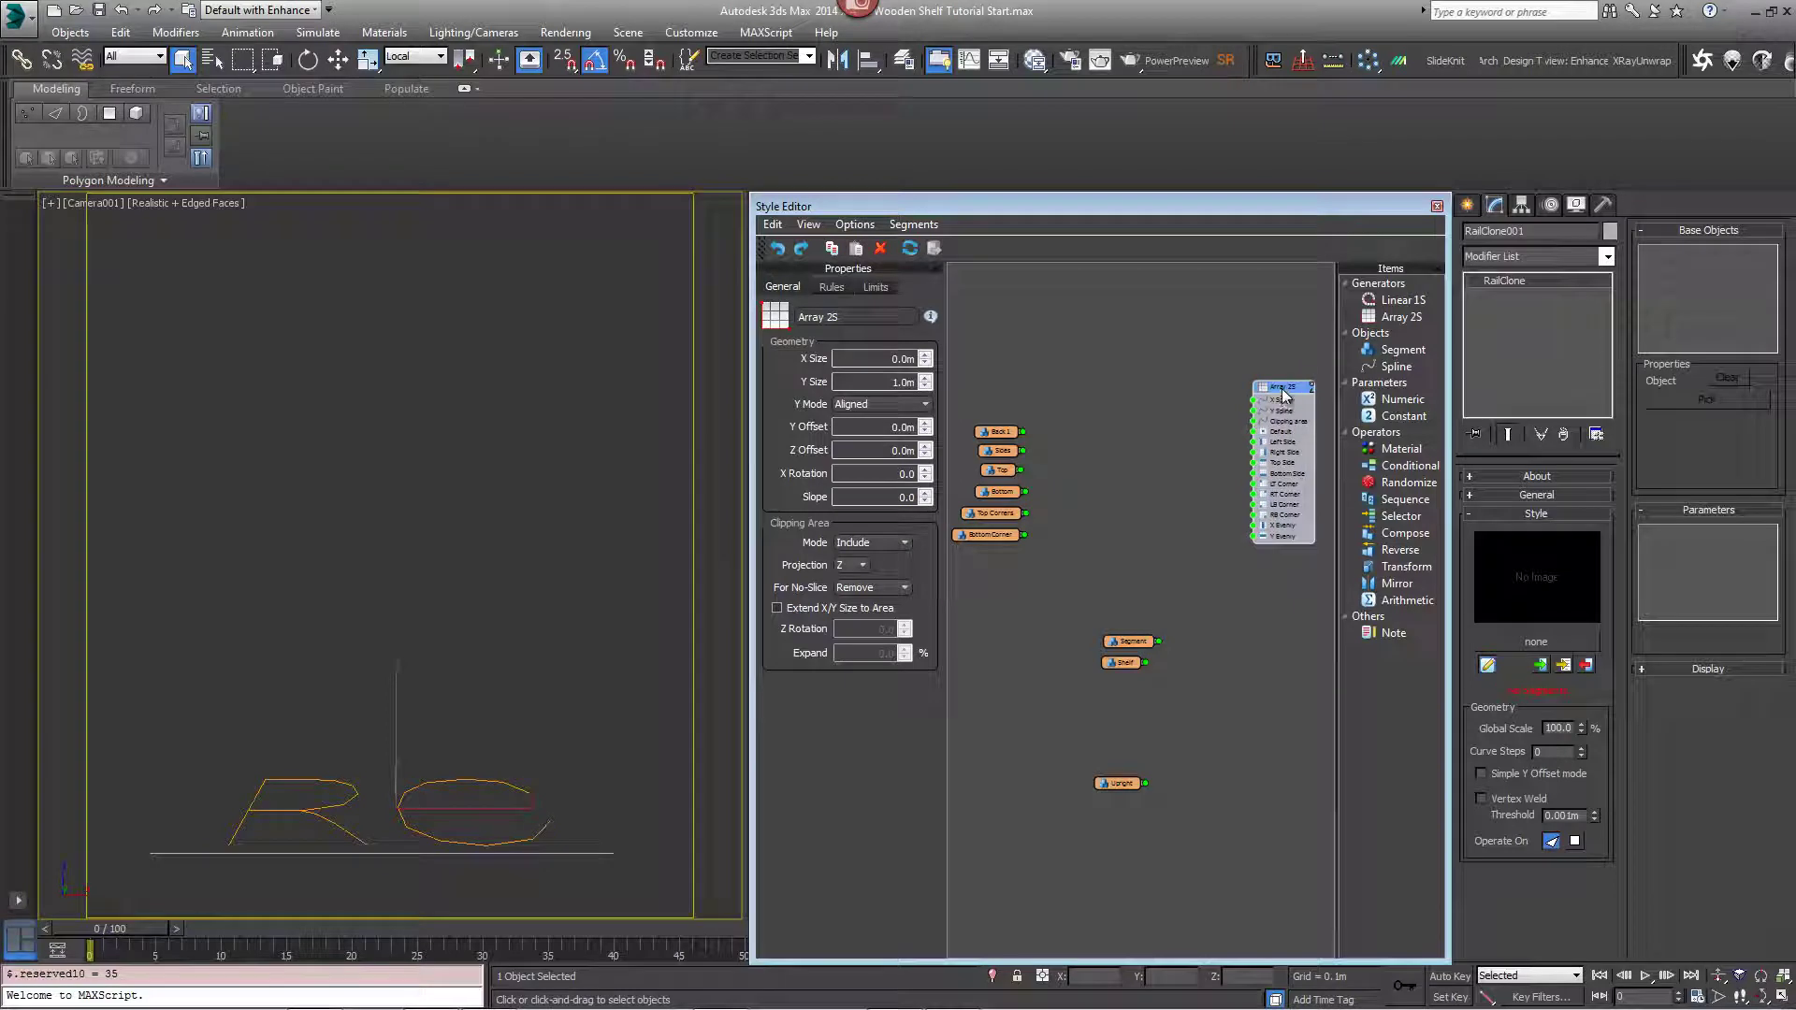
pyautogui.click(831, 287)
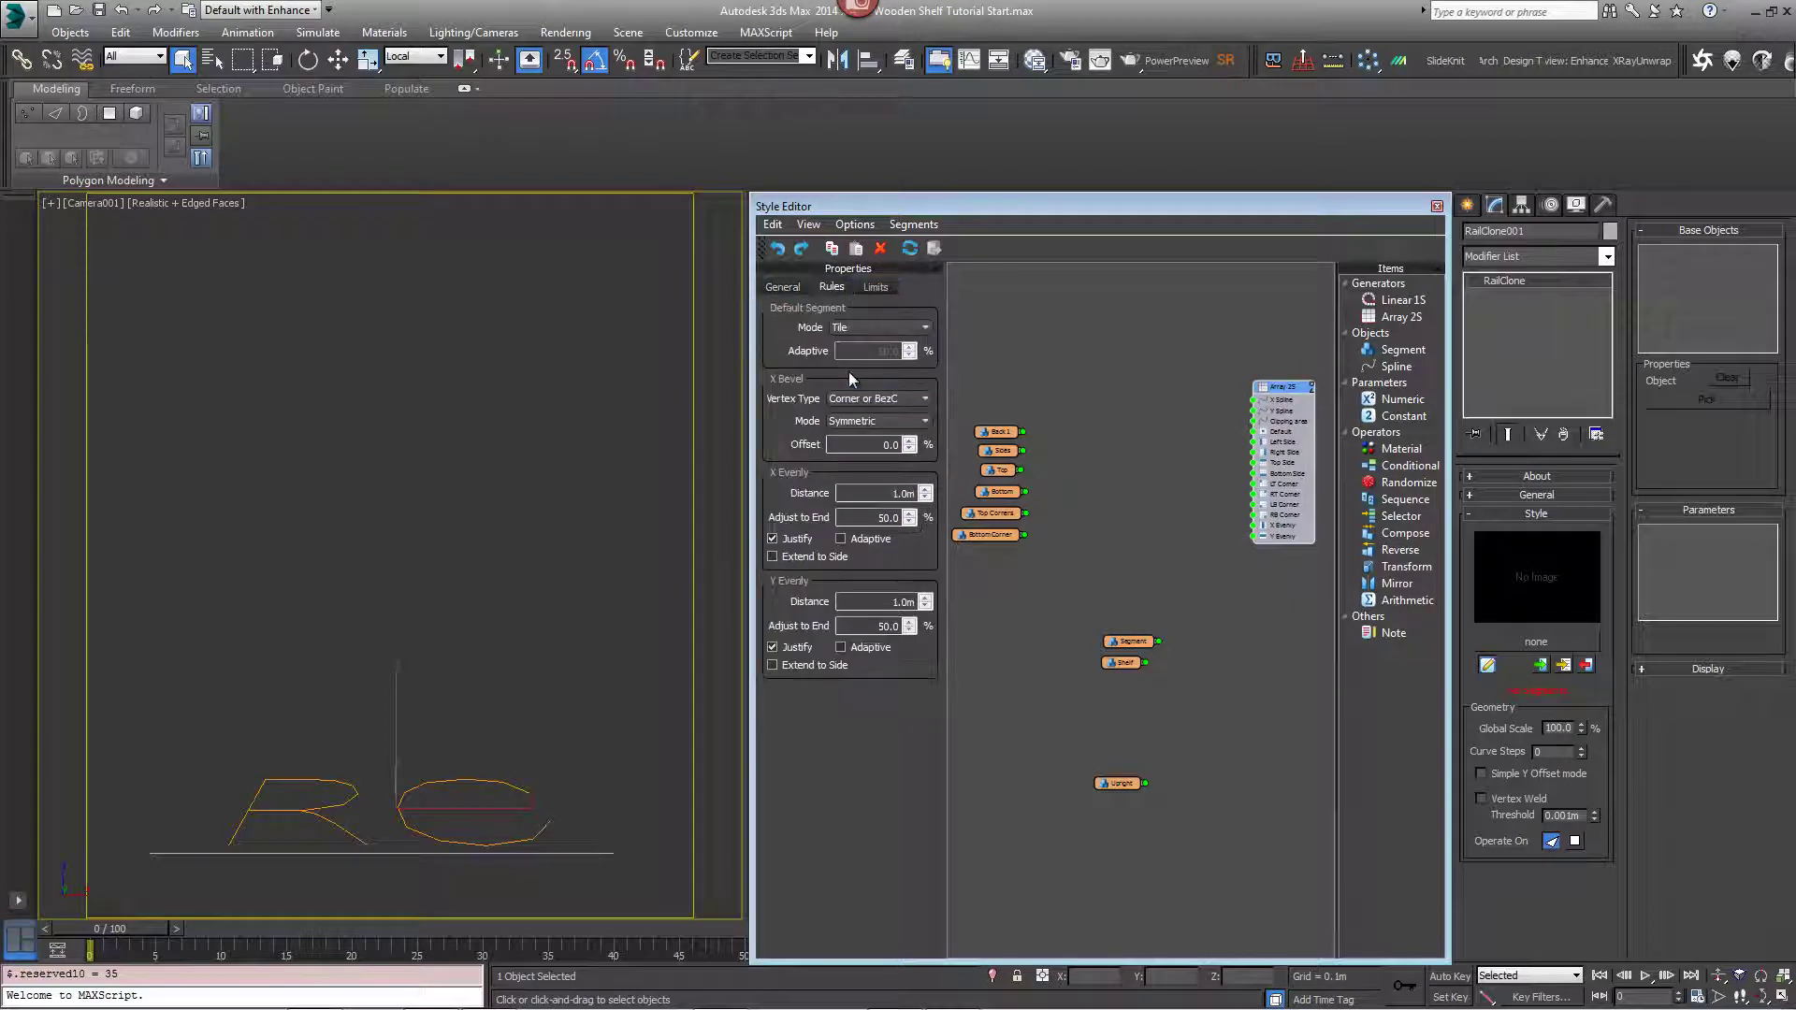
pyautogui.click(866, 329)
pyautogui.click(859, 366)
pyautogui.click(789, 286)
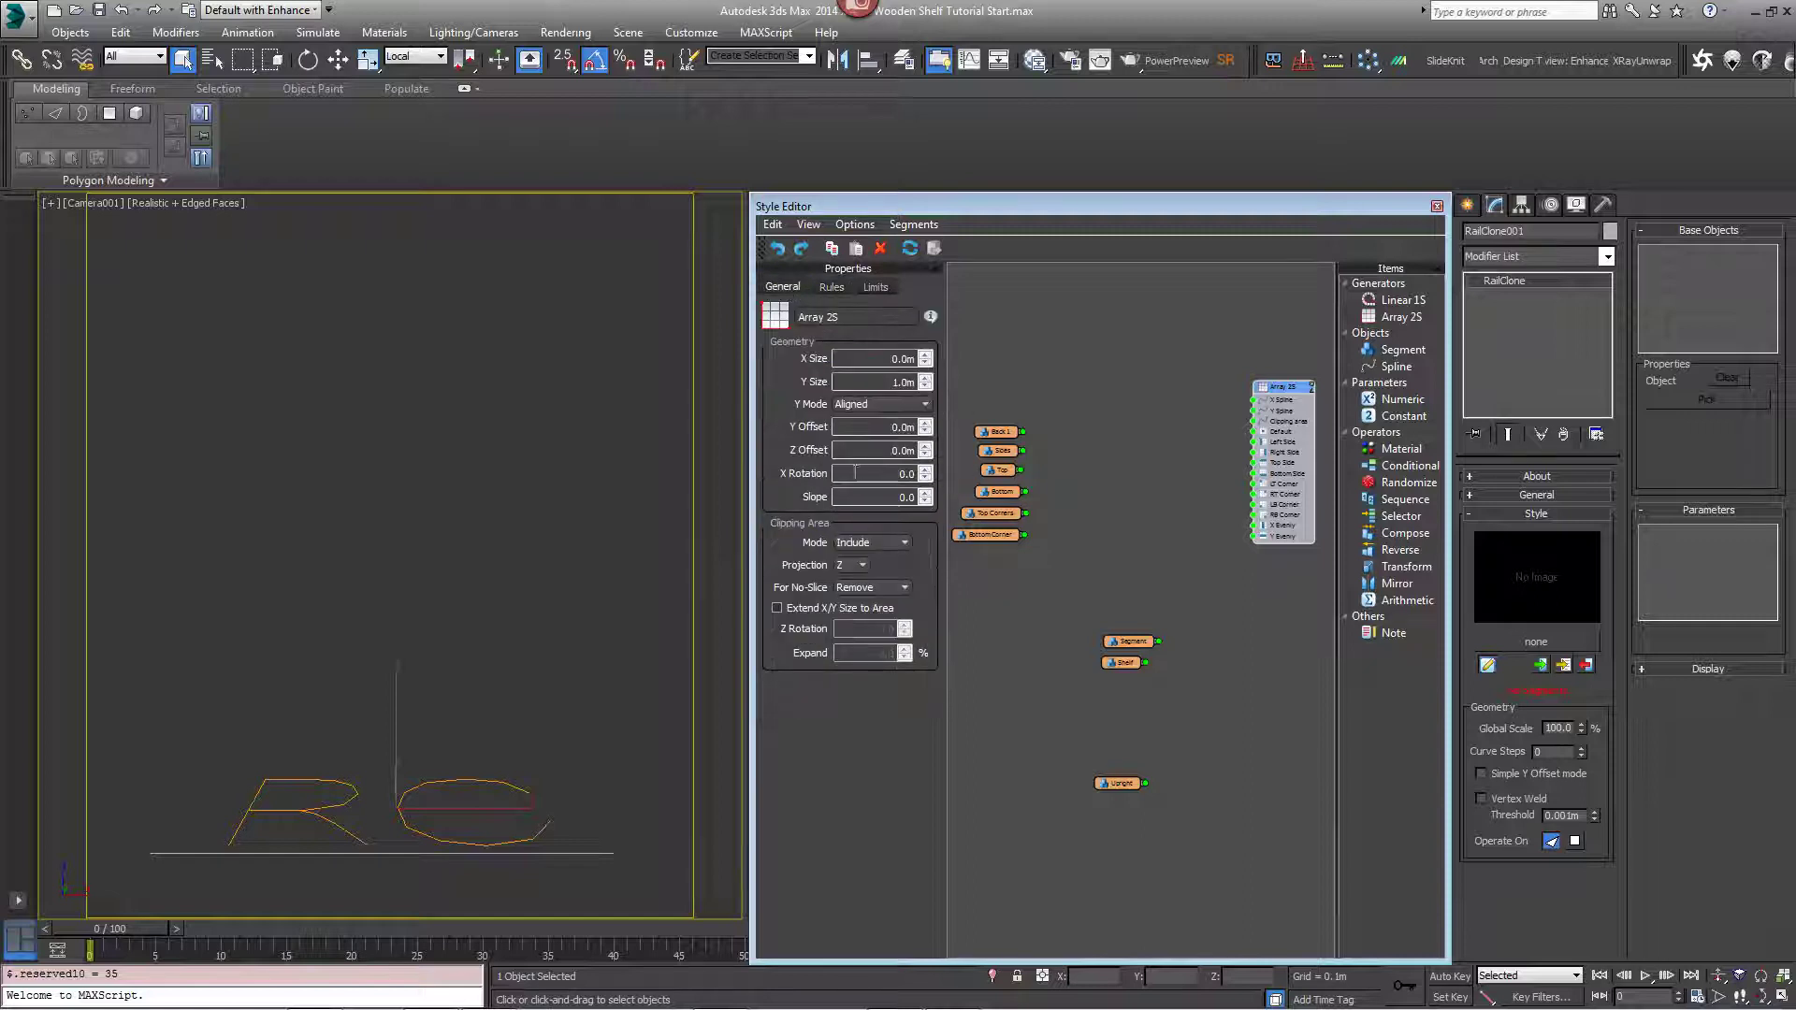
pyautogui.write('90')
pyautogui.press('Return')
# Add a Spline node, assign the SPL_shelf spline to it and wire it to the generator's X Spline input.
pyautogui.click(1286, 394)
pyautogui.moveTo(1385, 366); pyautogui.dragTo(1046, 387)
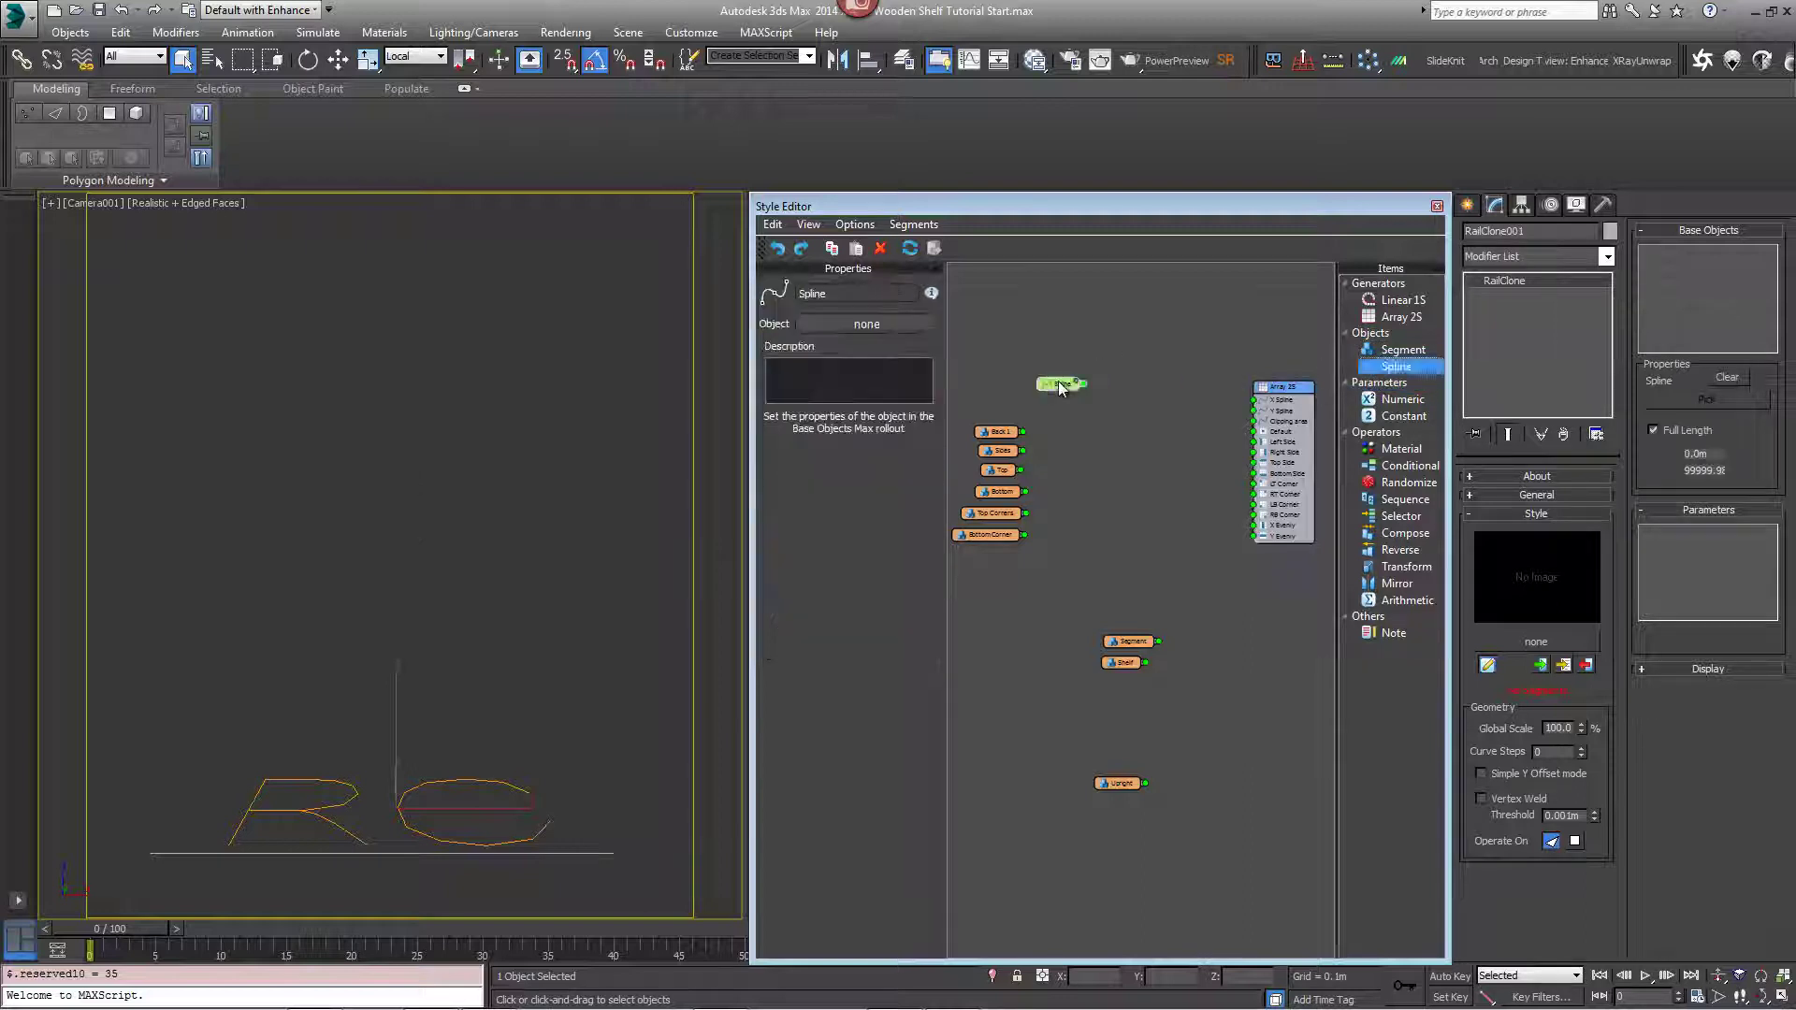
pyautogui.click(916, 326)
pyautogui.click(540, 815)
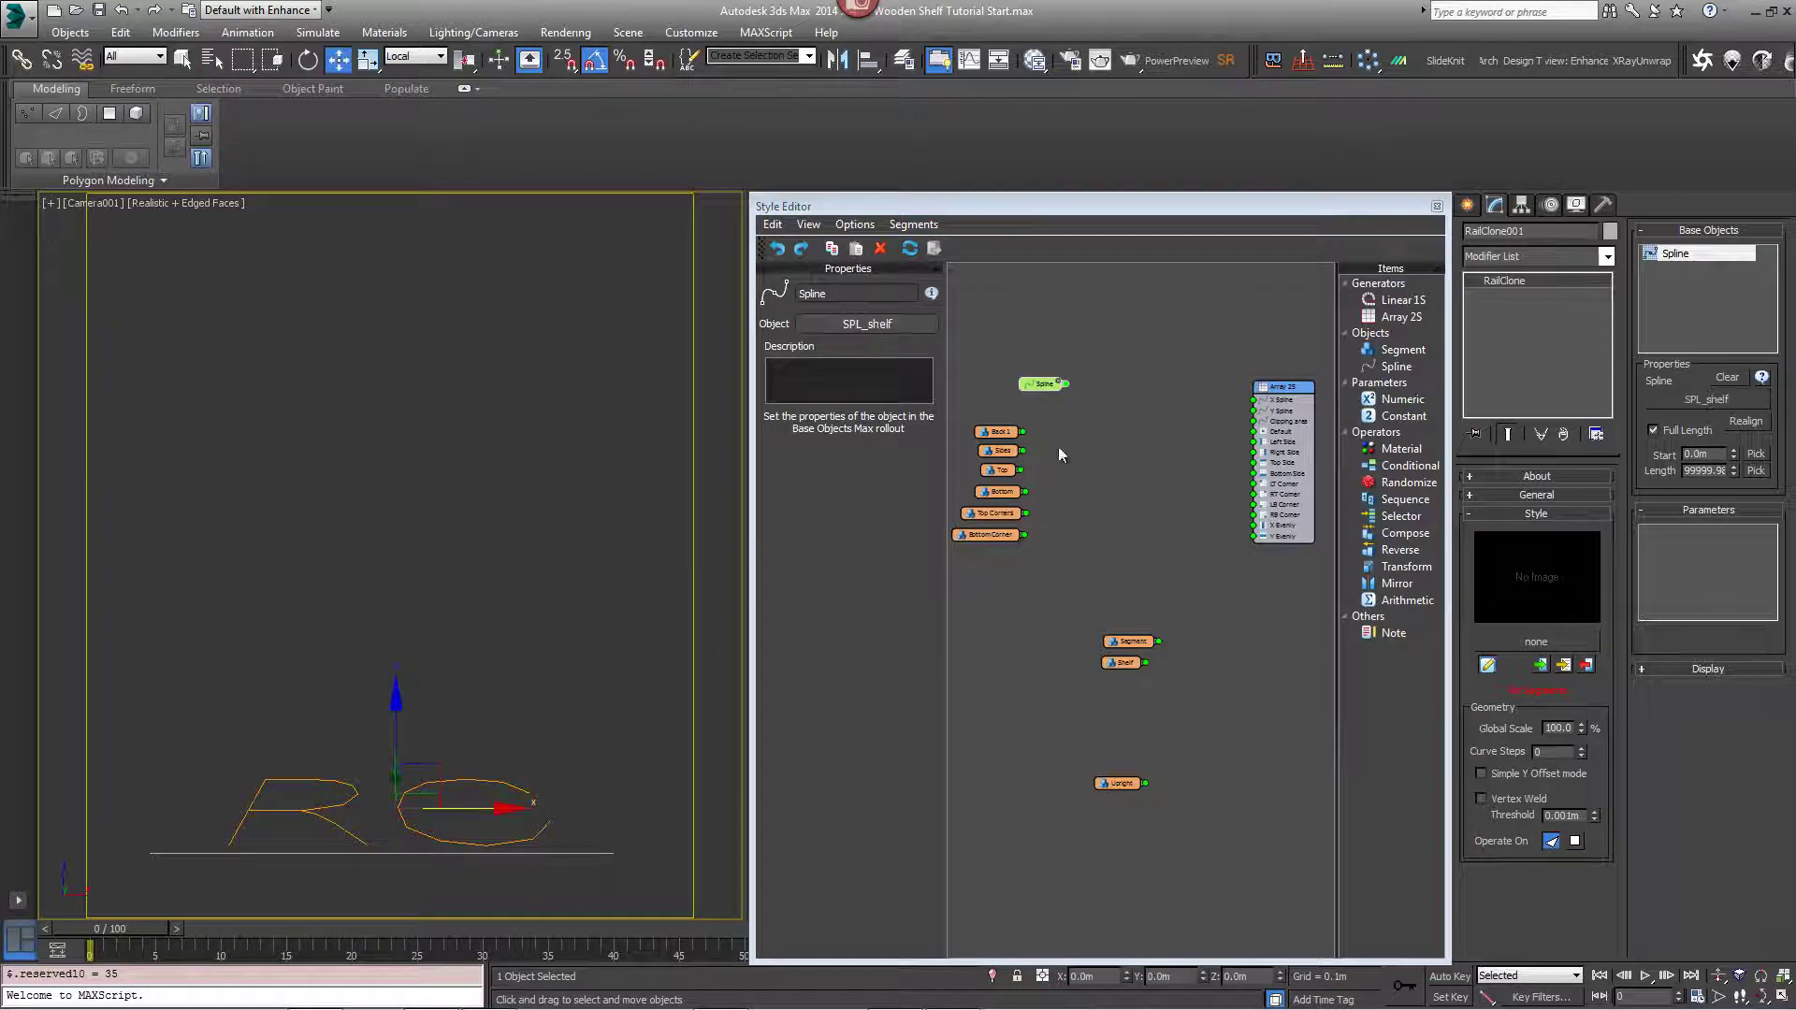
pyautogui.moveTo(1066, 383); pyautogui.dragTo(1255, 401)
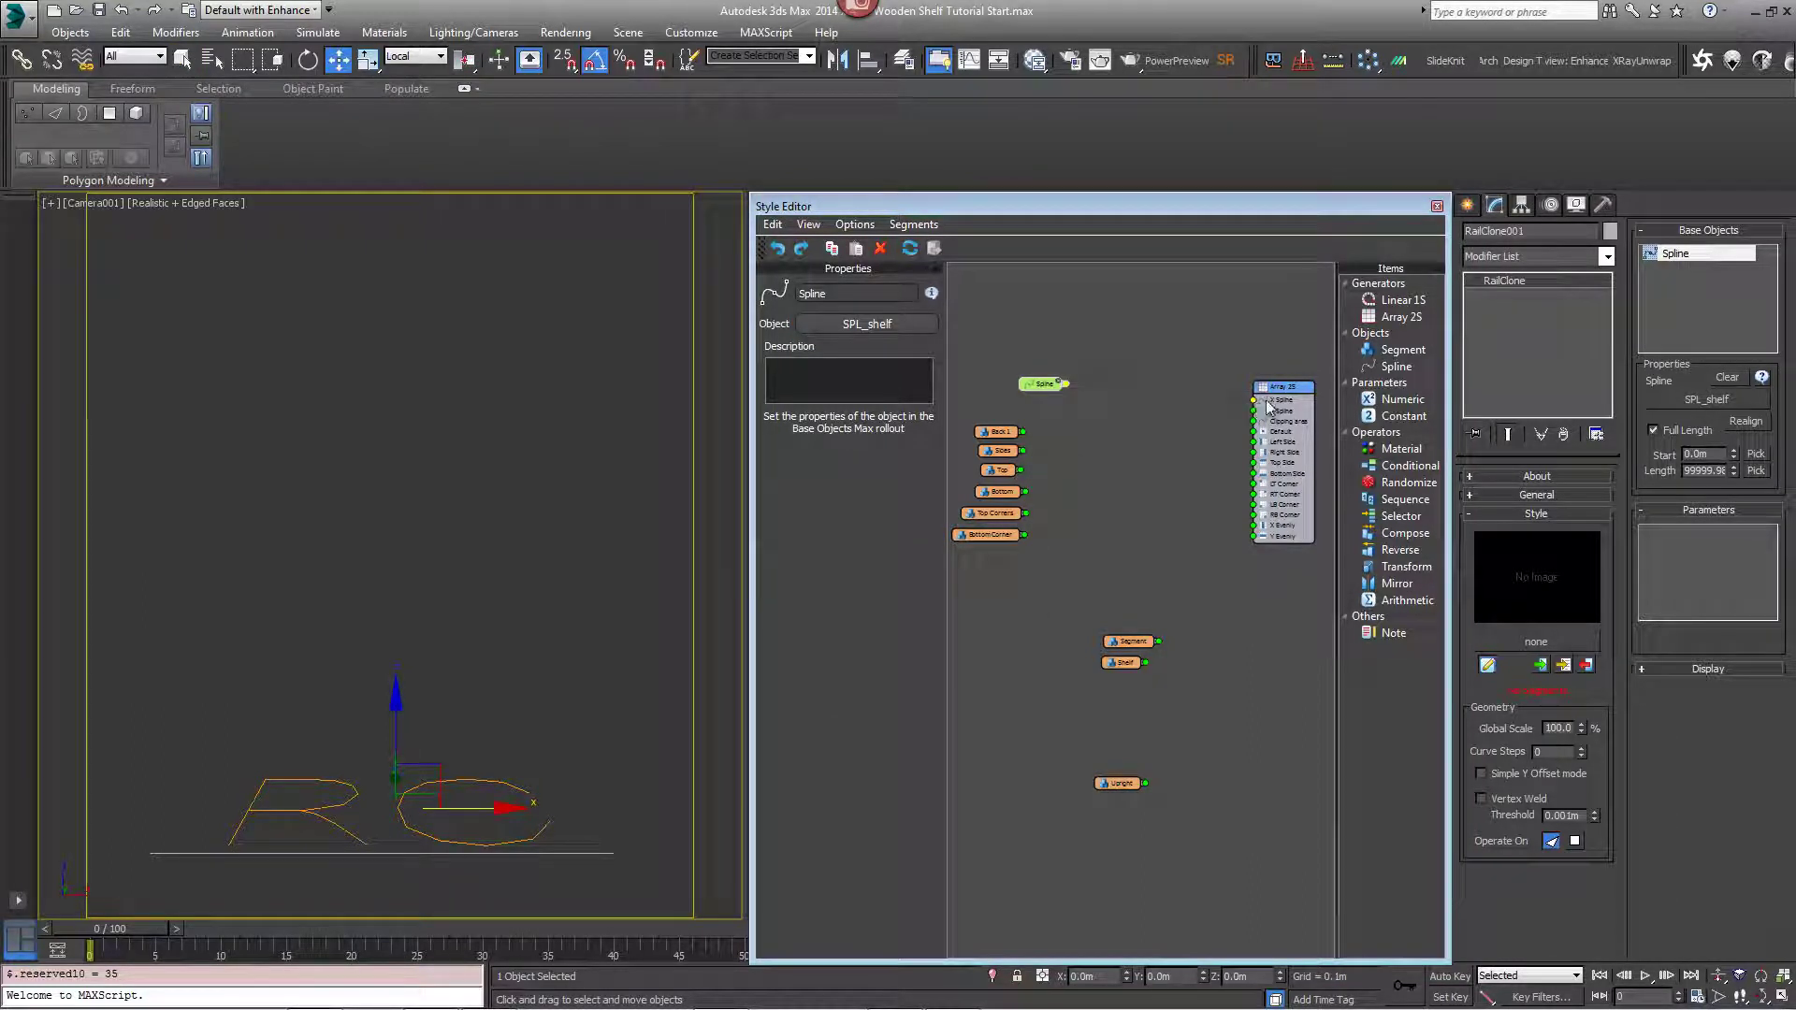
# Export the Array 2S generator's Y Size parameter as a node input.
pyautogui.click(1281, 393)
pyautogui.rightClick(1282, 393)
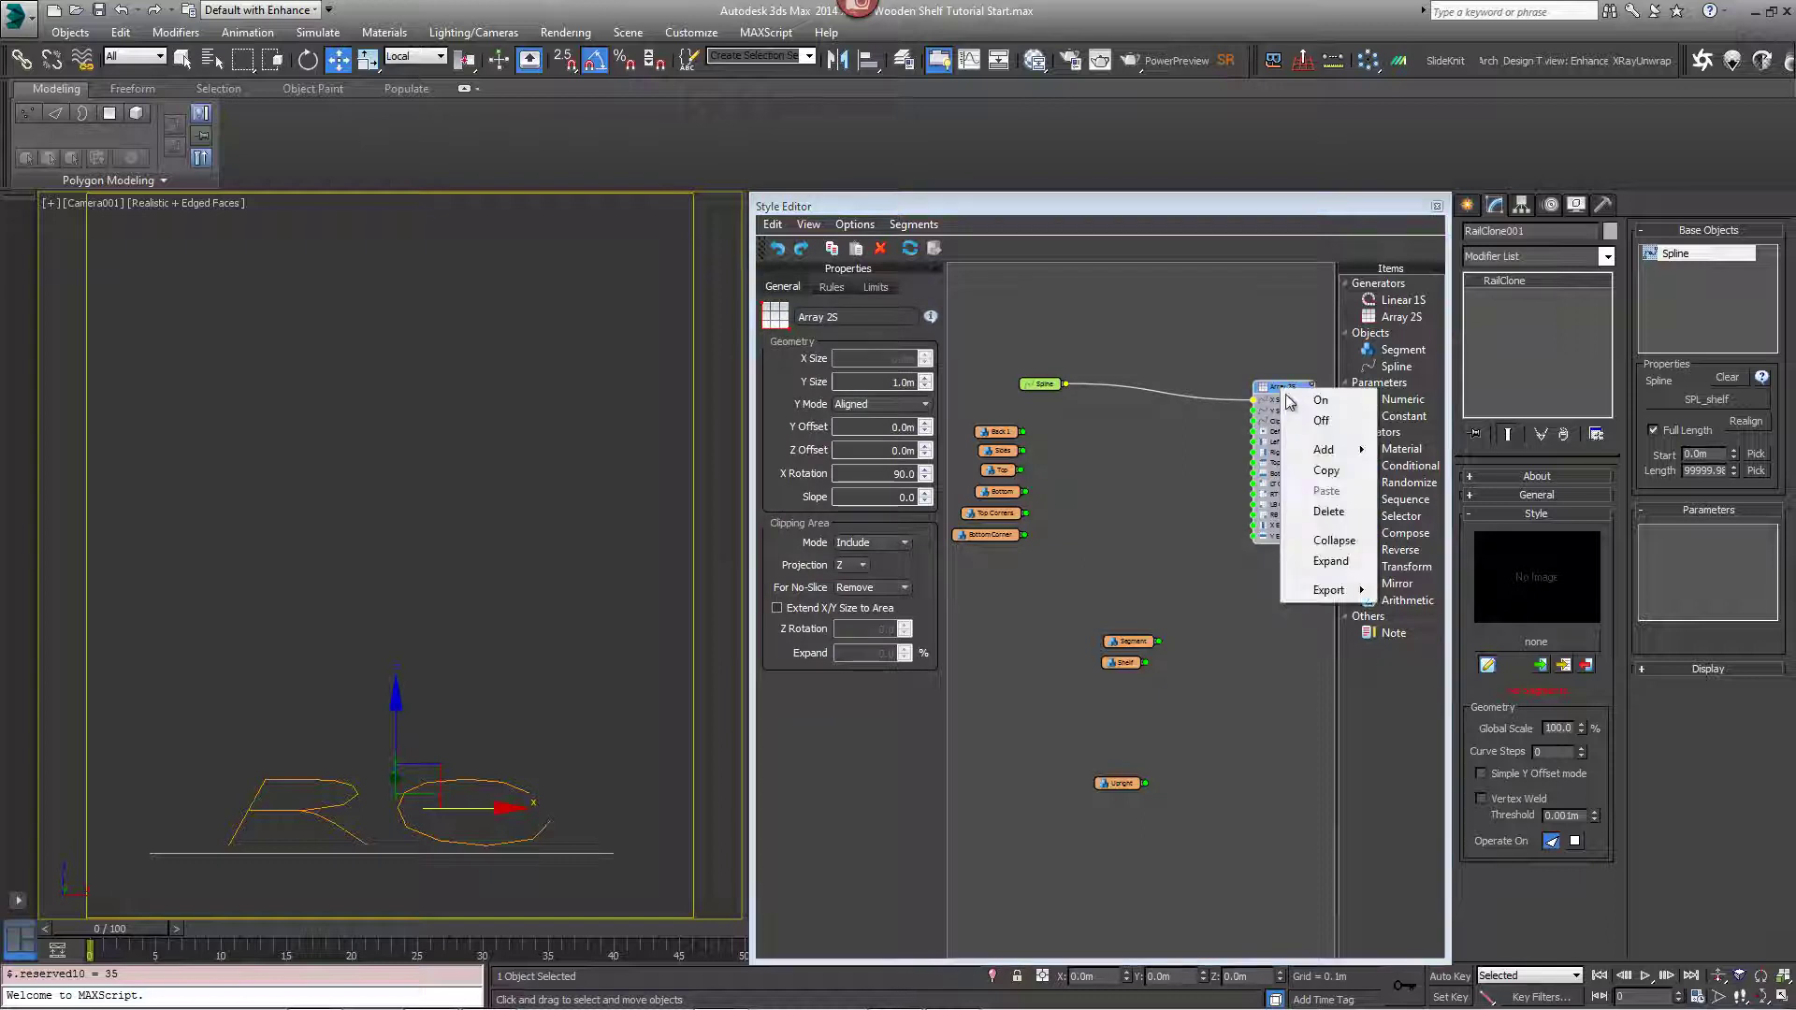
pyautogui.moveTo(1365, 592)
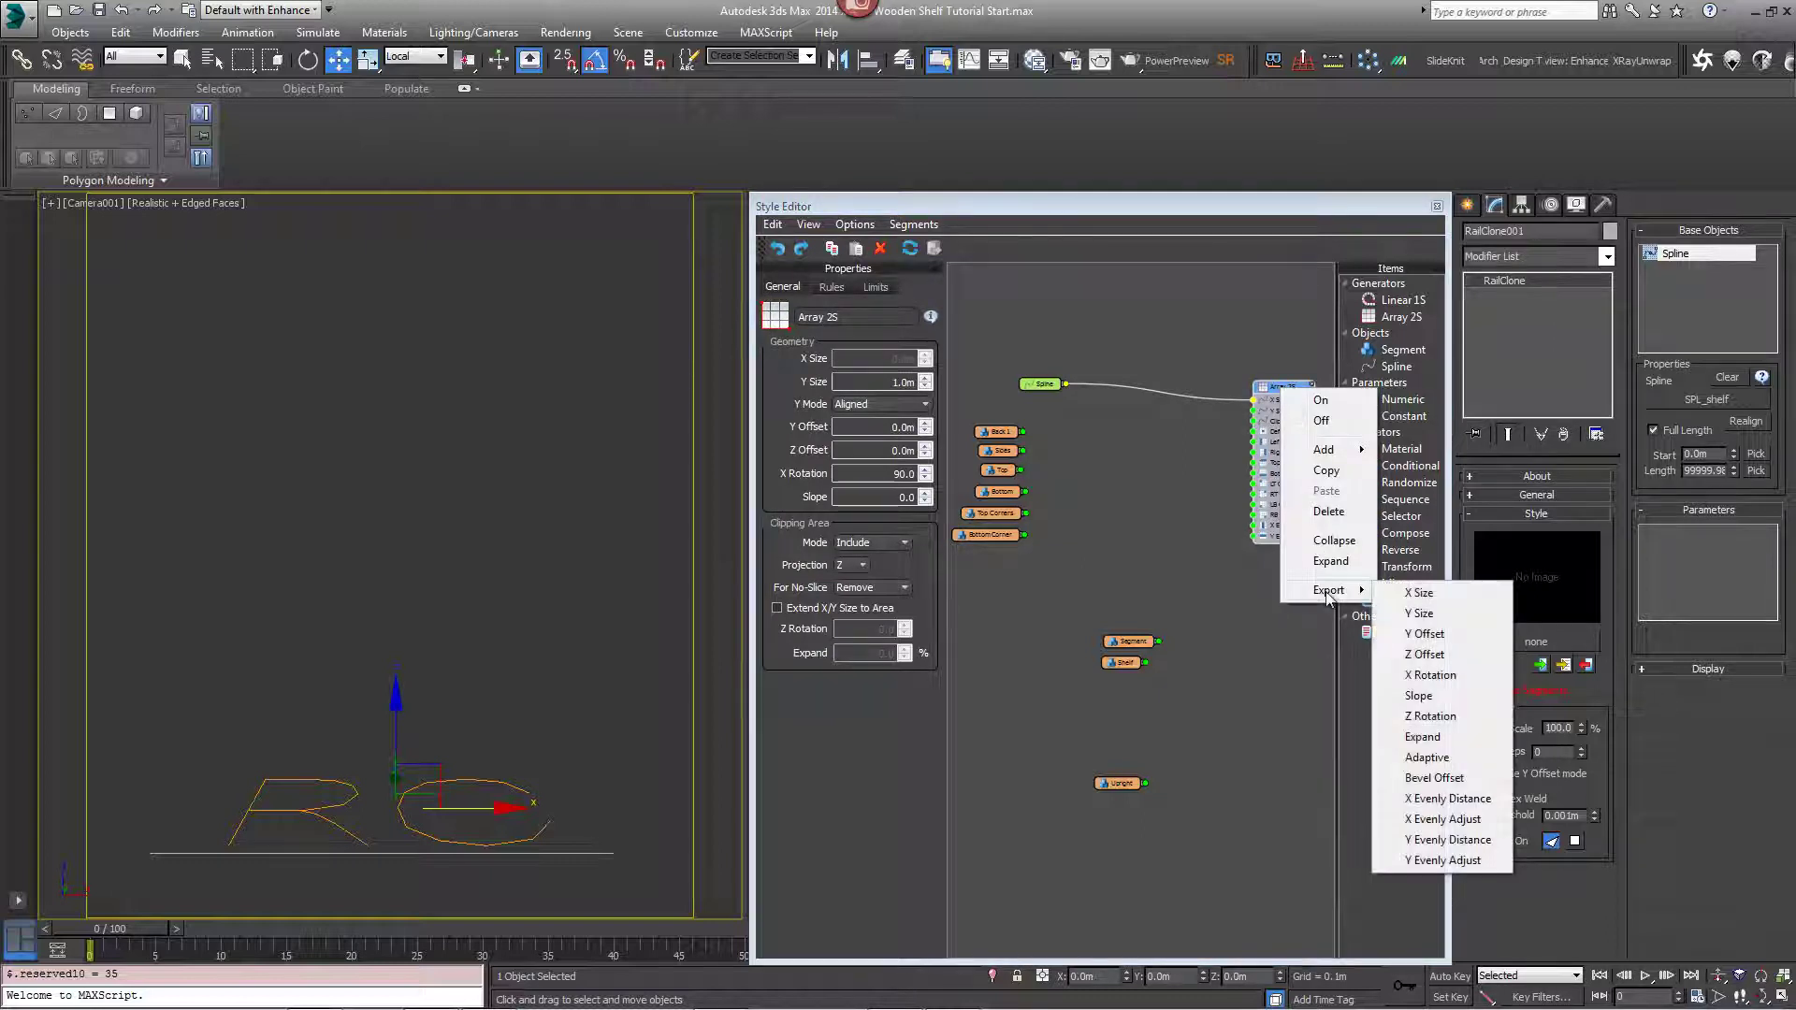
pyautogui.click(1419, 614)
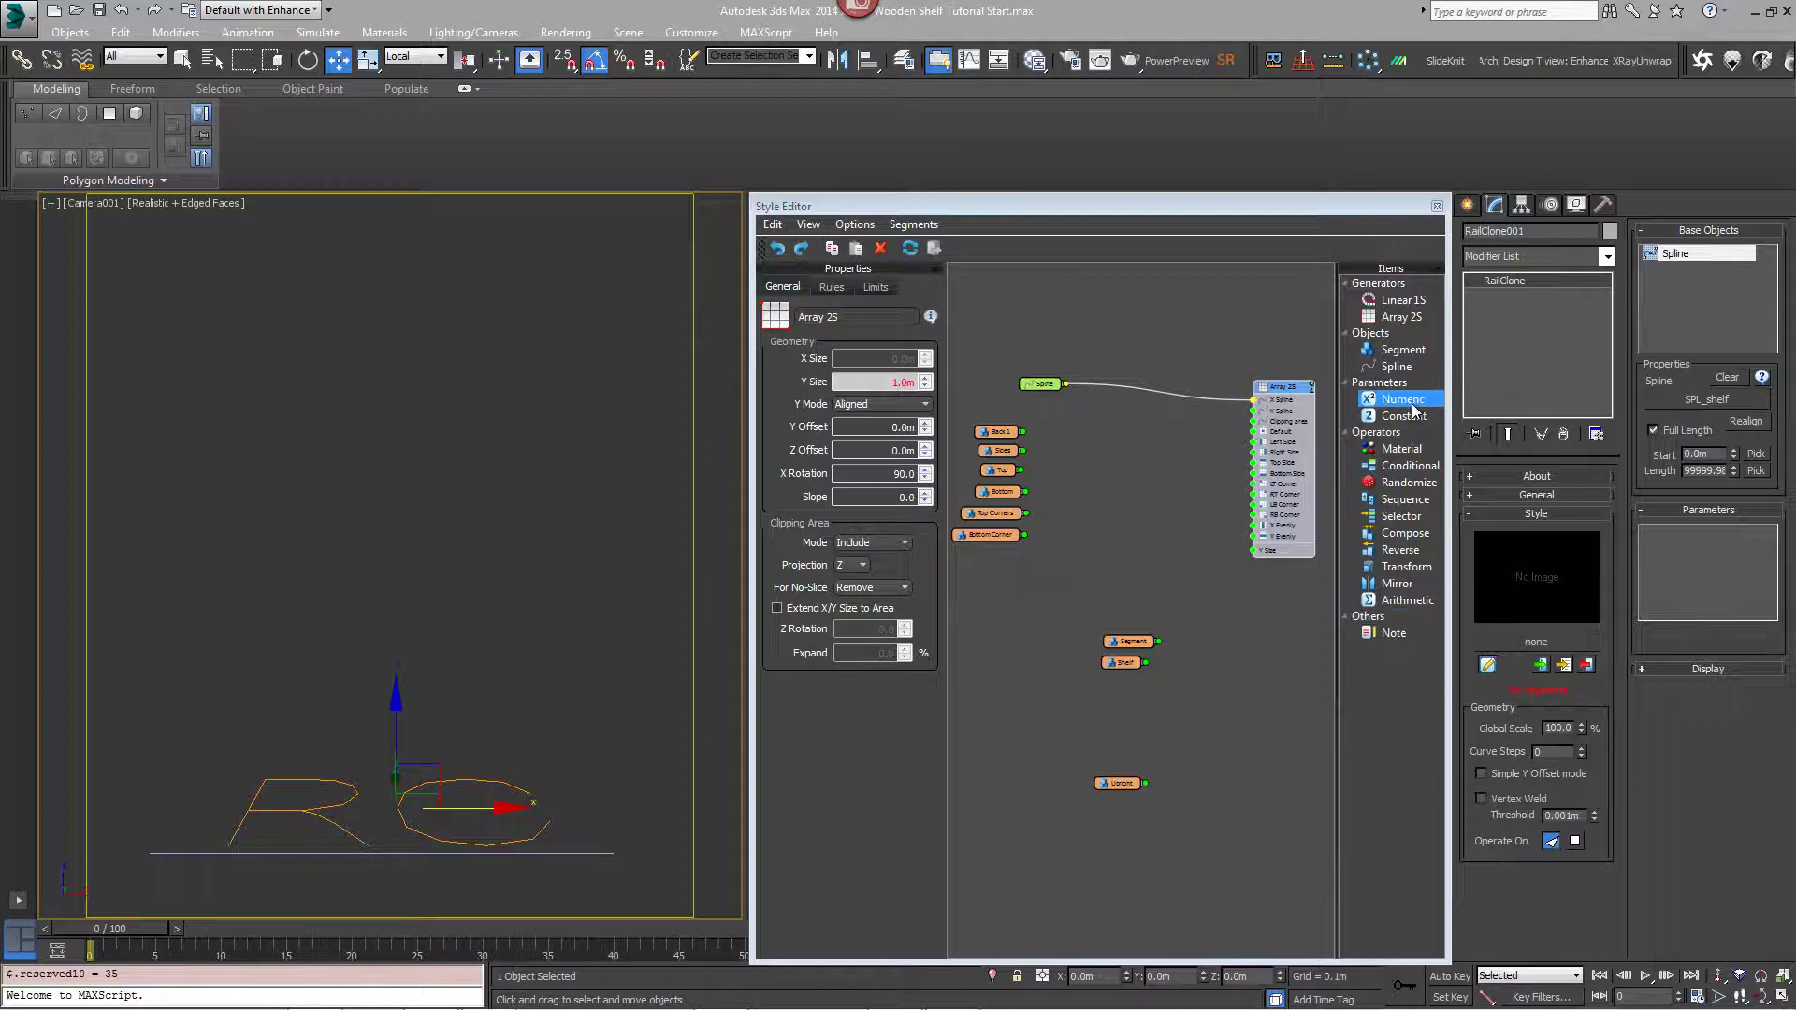
# Add a Numeric parameter node in Scene Units, name it Height and wire it to the generator's Y Size input.
pyautogui.moveTo(1403, 399); pyautogui.dragTo(1069, 580)
pyautogui.click(874, 325)
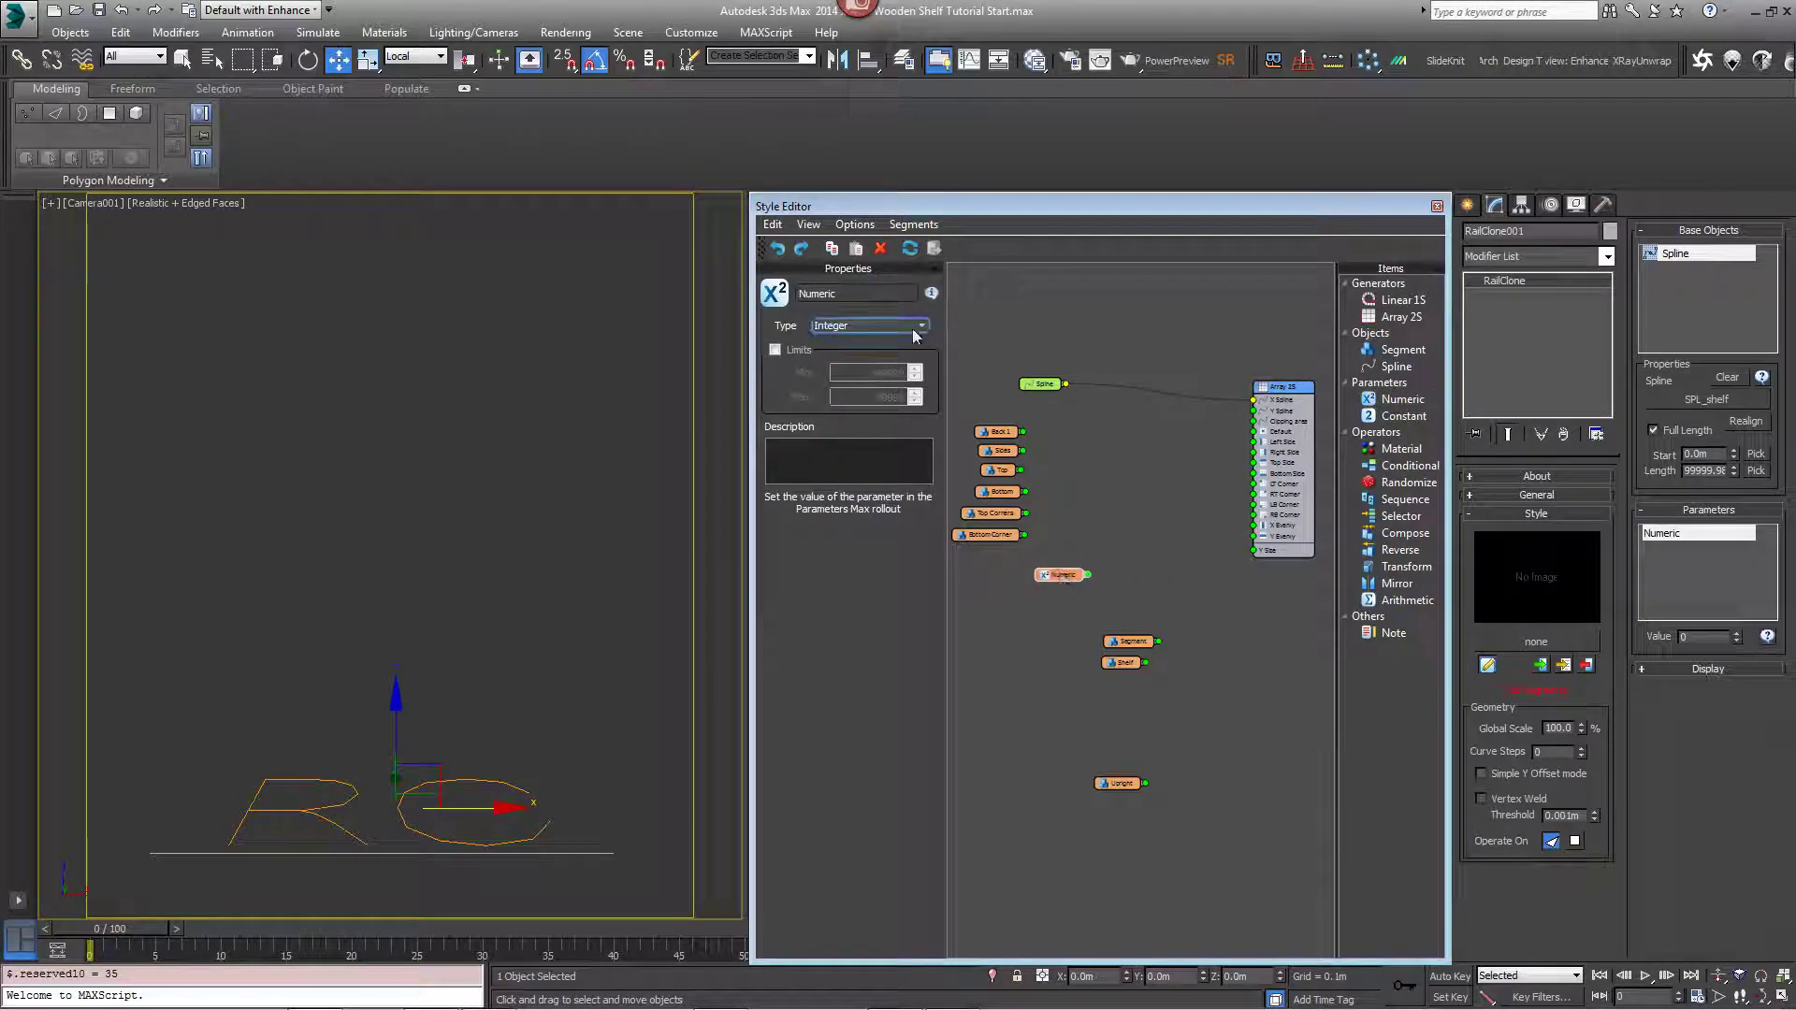
pyautogui.click(888, 377)
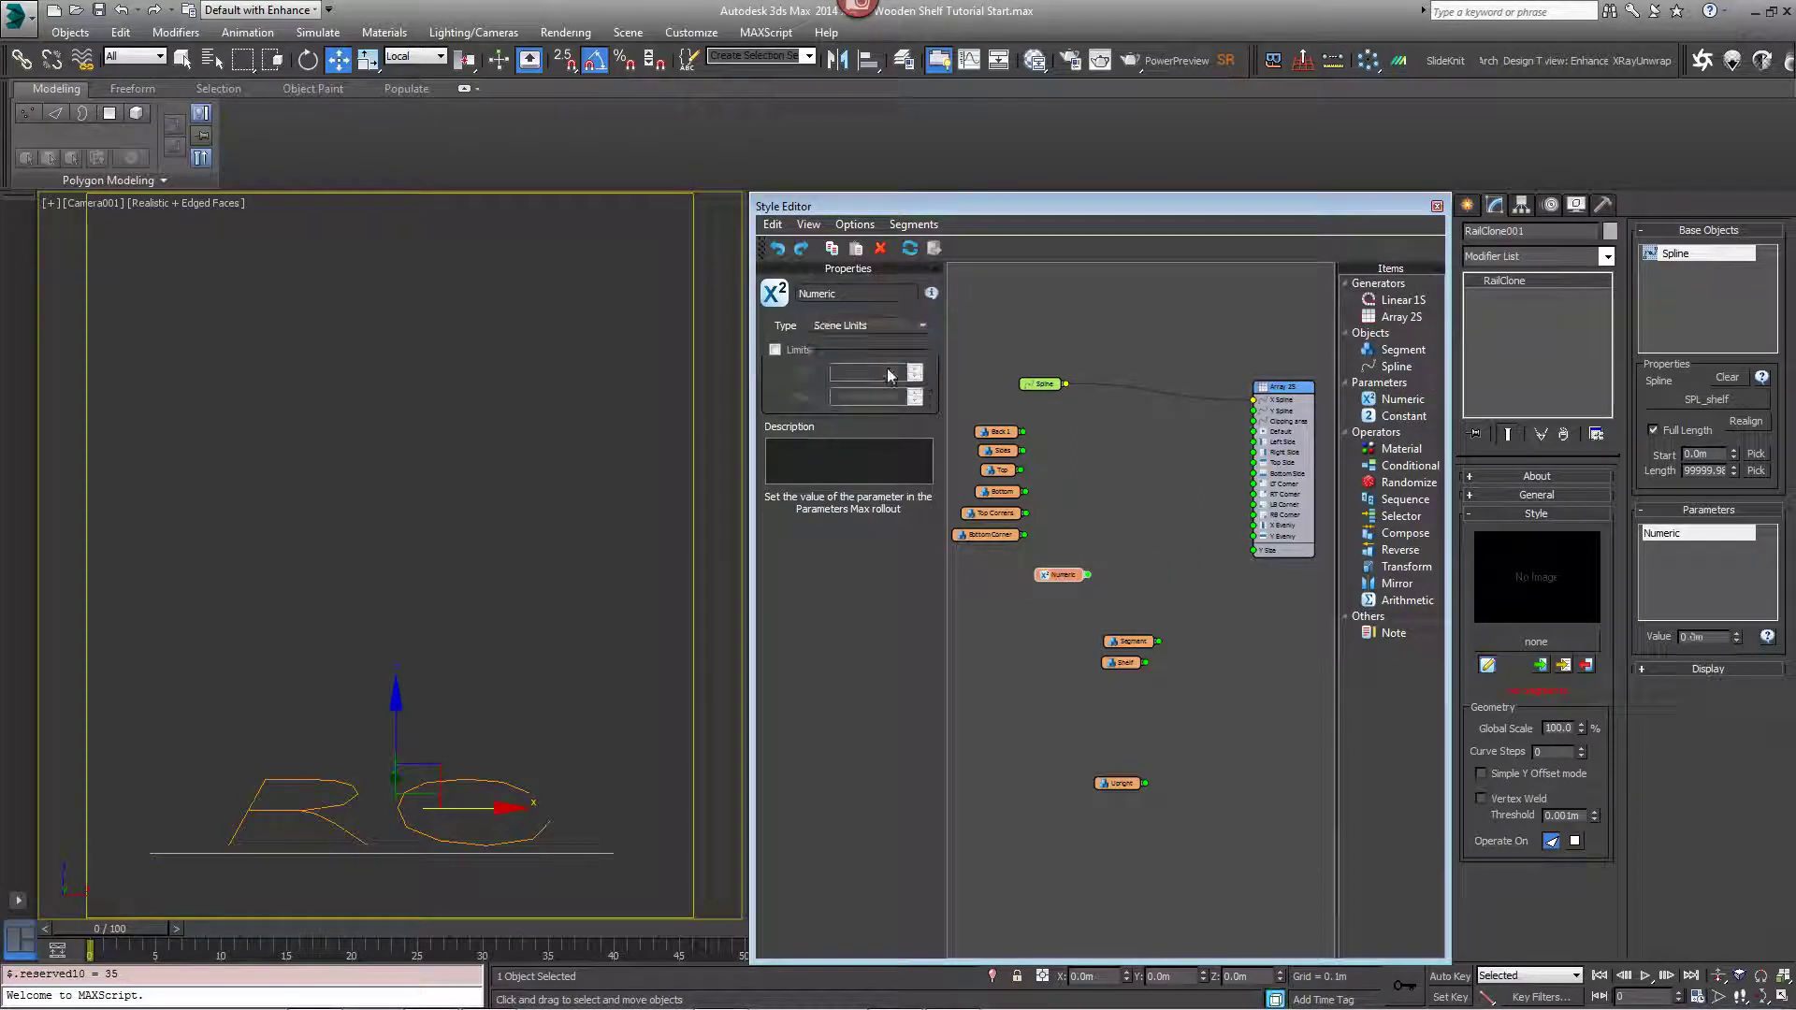
pyautogui.doubleClick(870, 298)
pyautogui.write('Height')
pyautogui.moveTo(1083, 574); pyautogui.dragTo(1255, 552)
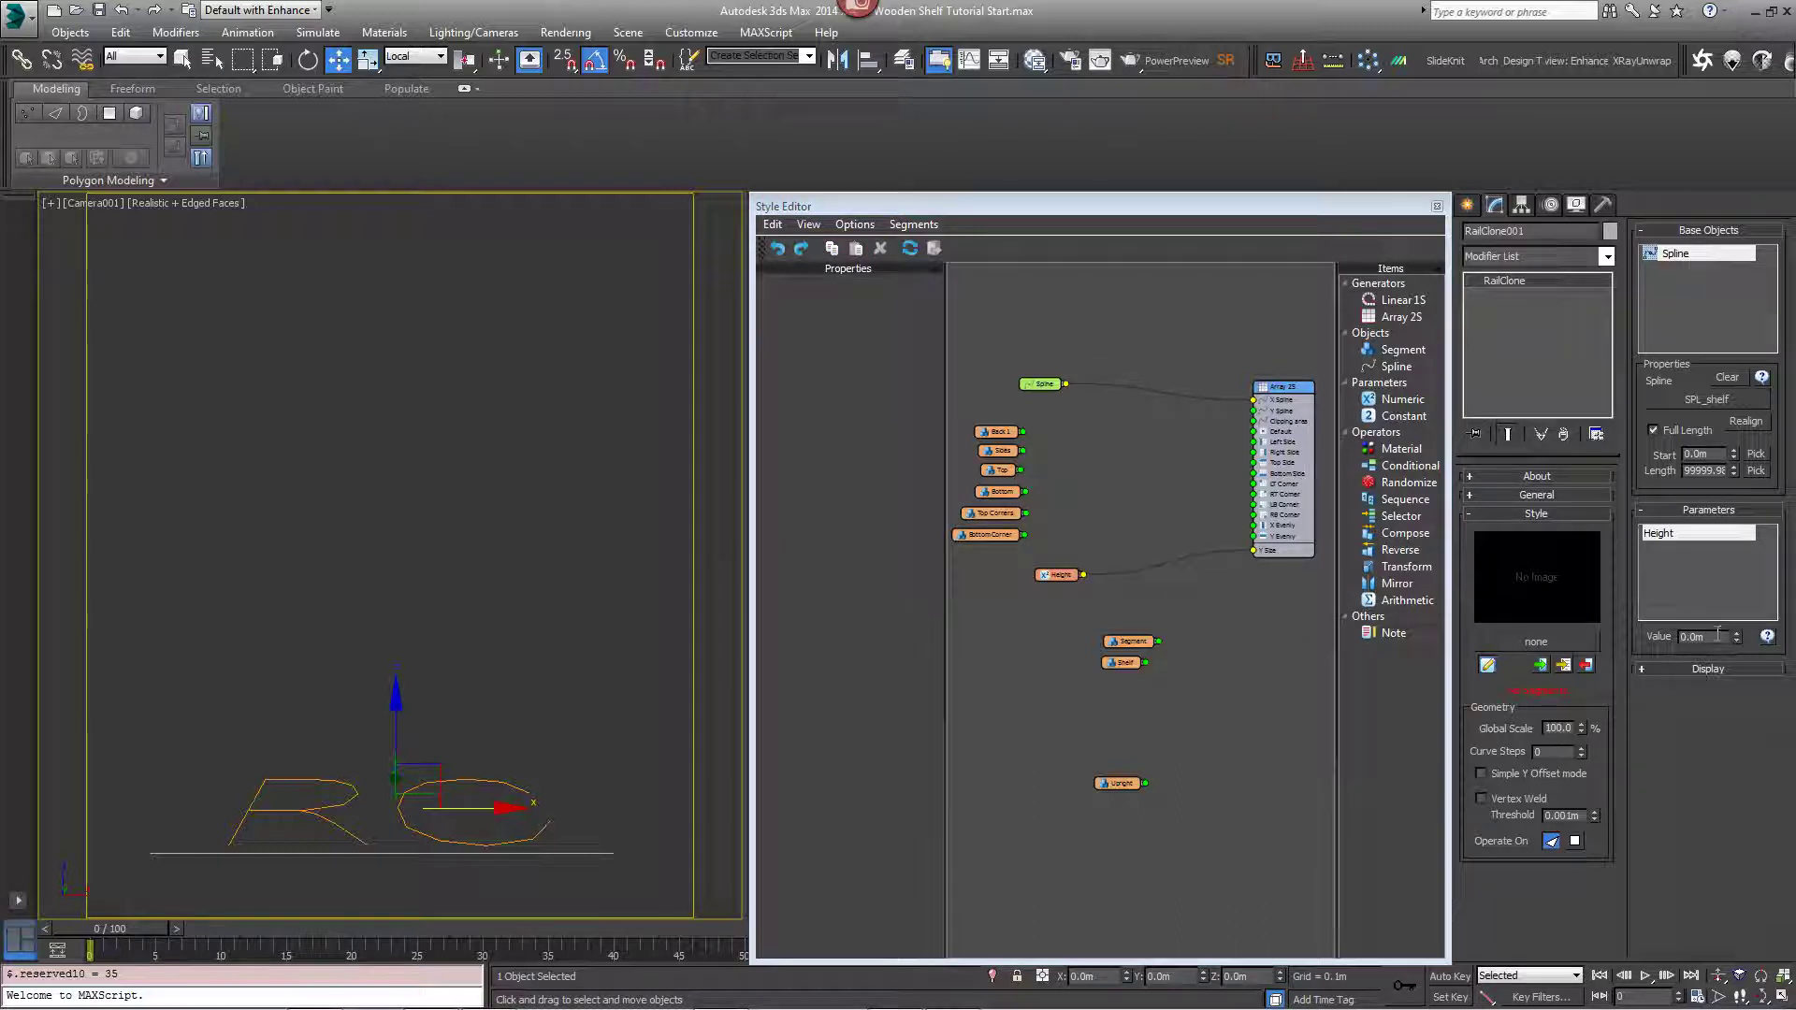
# Set the Height parameter to 1.7 m.
pyautogui.moveTo(1704, 636); pyautogui.dragTo(1629, 647)
pyautogui.write('1.7')
pyautogui.press('Return')
# Wire the Top, Bottom and Sides segments to the generator's Top Side, Bottom Side and Left Side inputs.
pyautogui.moveTo(1022, 469); pyautogui.dragTo(1258, 471)
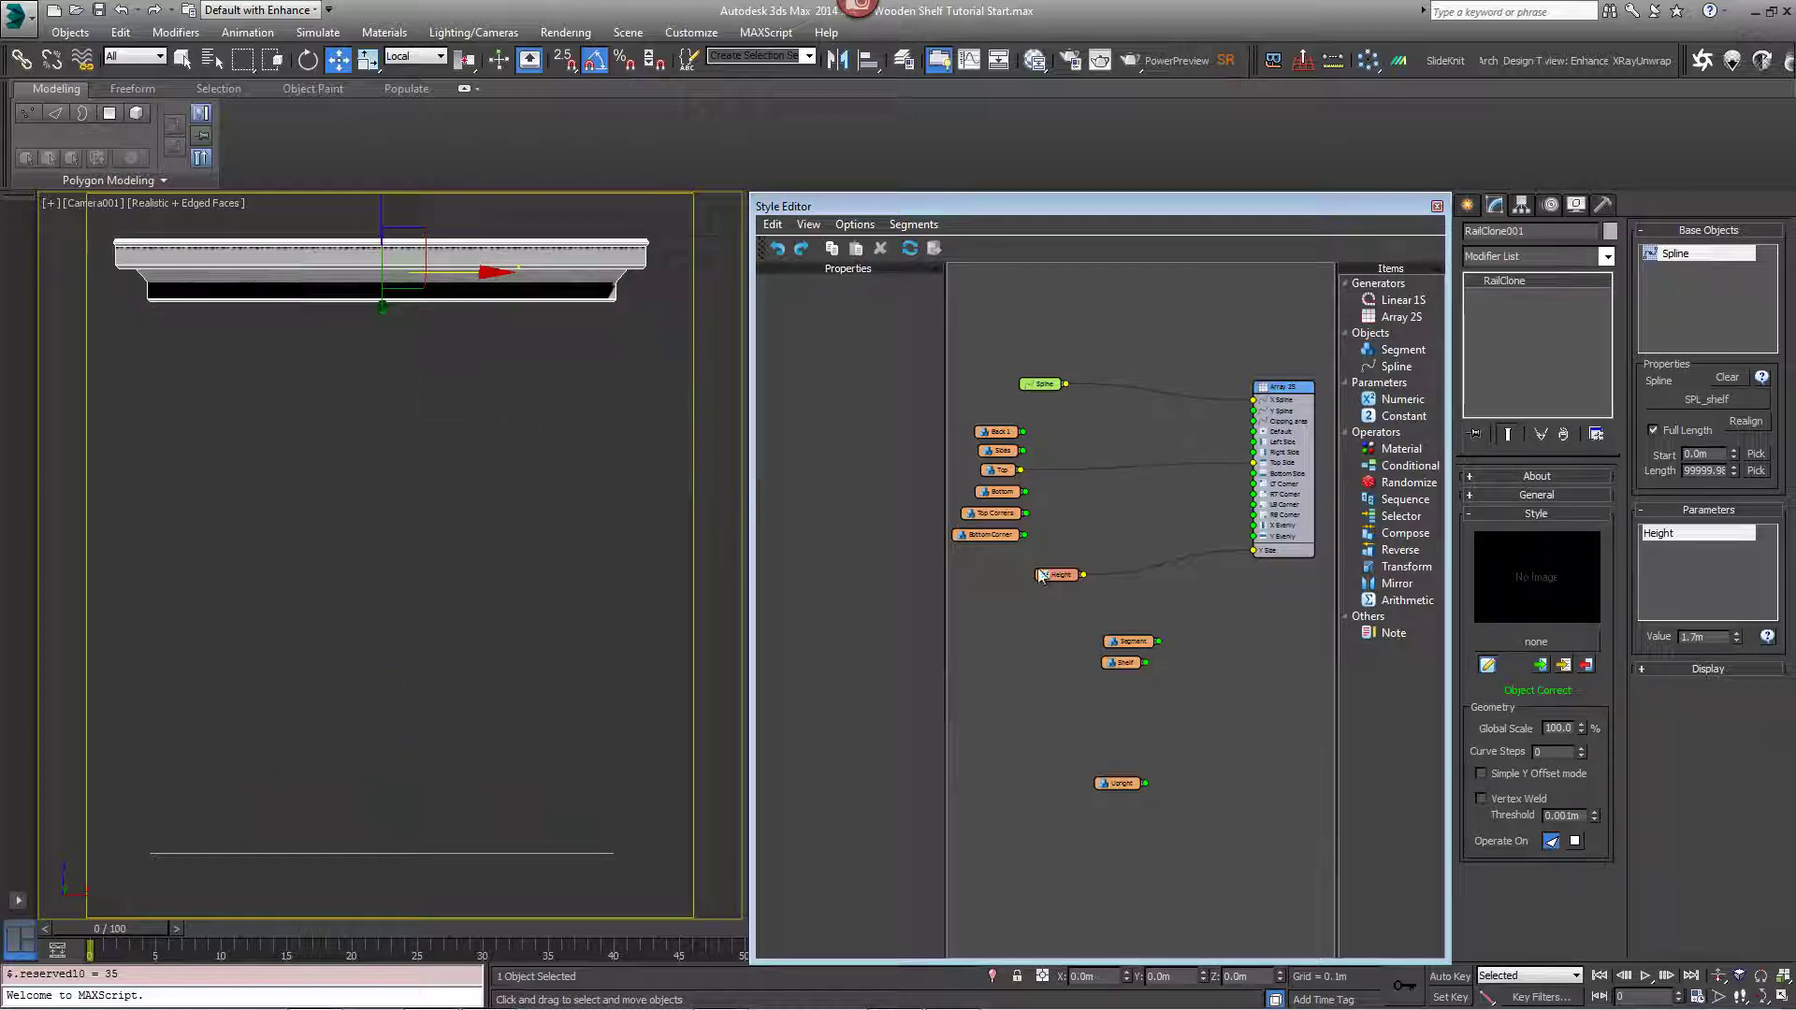
pyautogui.moveTo(1025, 492); pyautogui.dragTo(1255, 481)
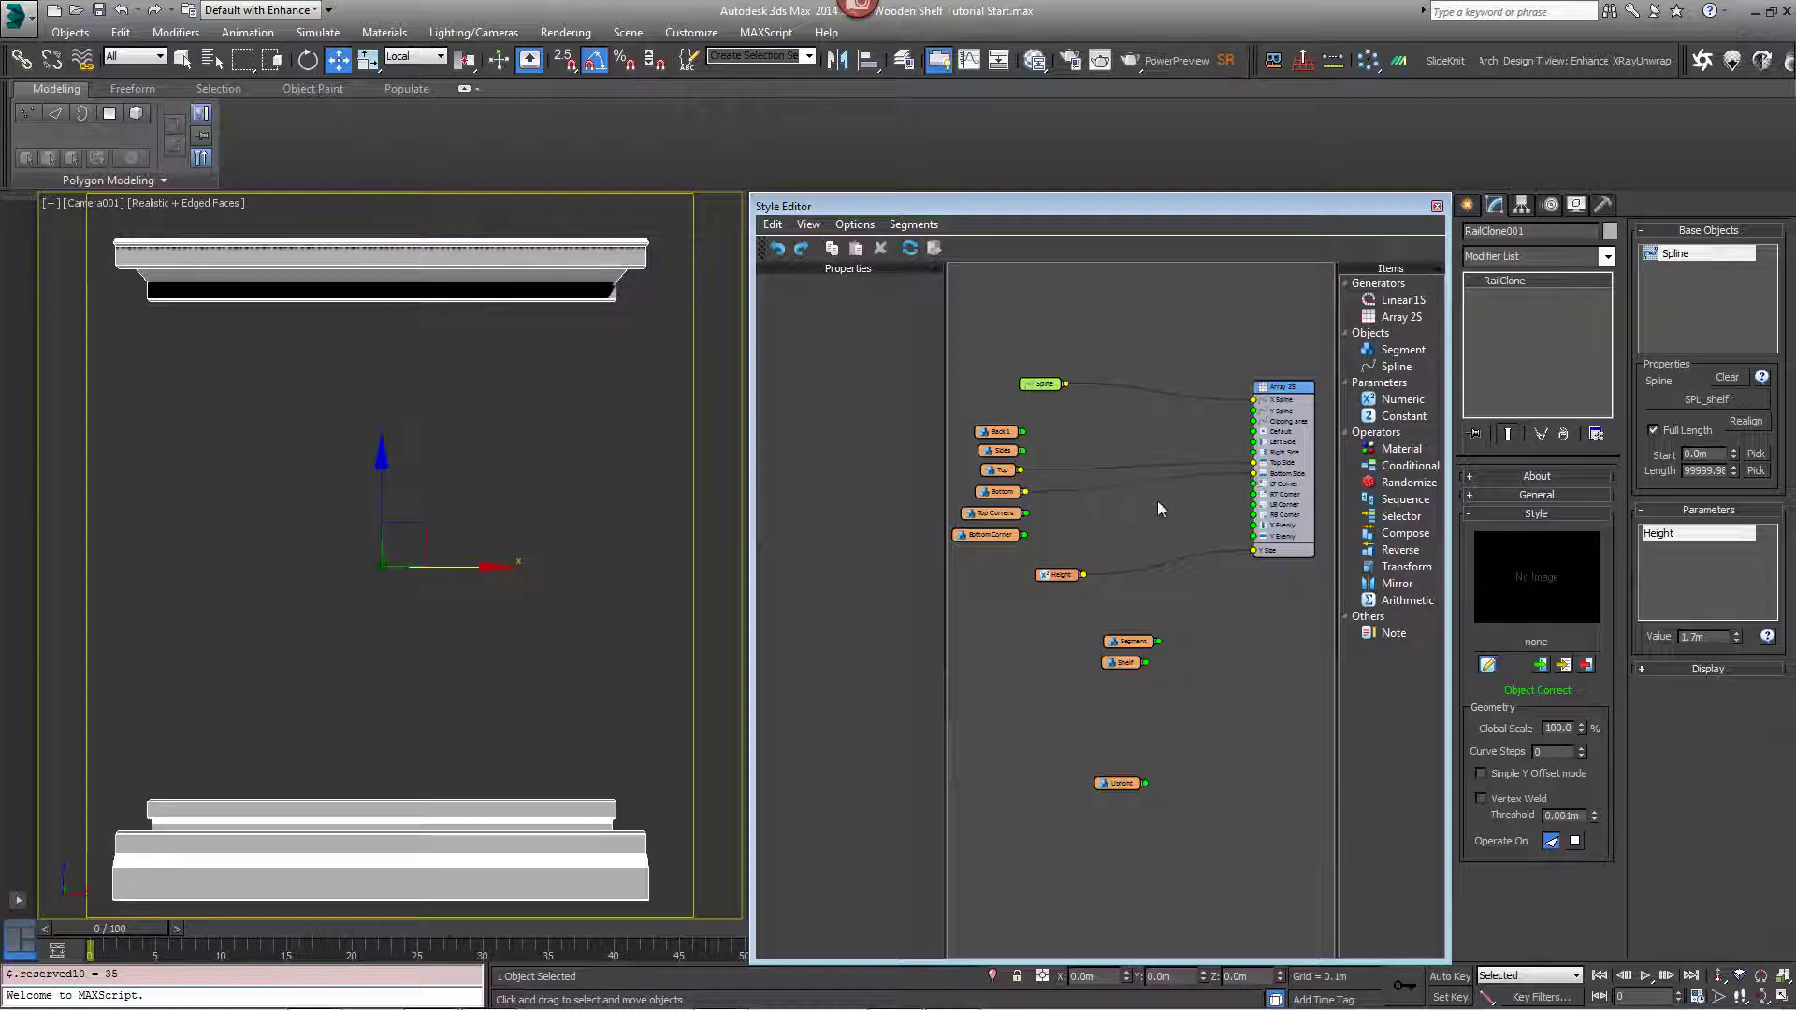
pyautogui.moveTo(1024, 452); pyautogui.dragTo(1256, 450)
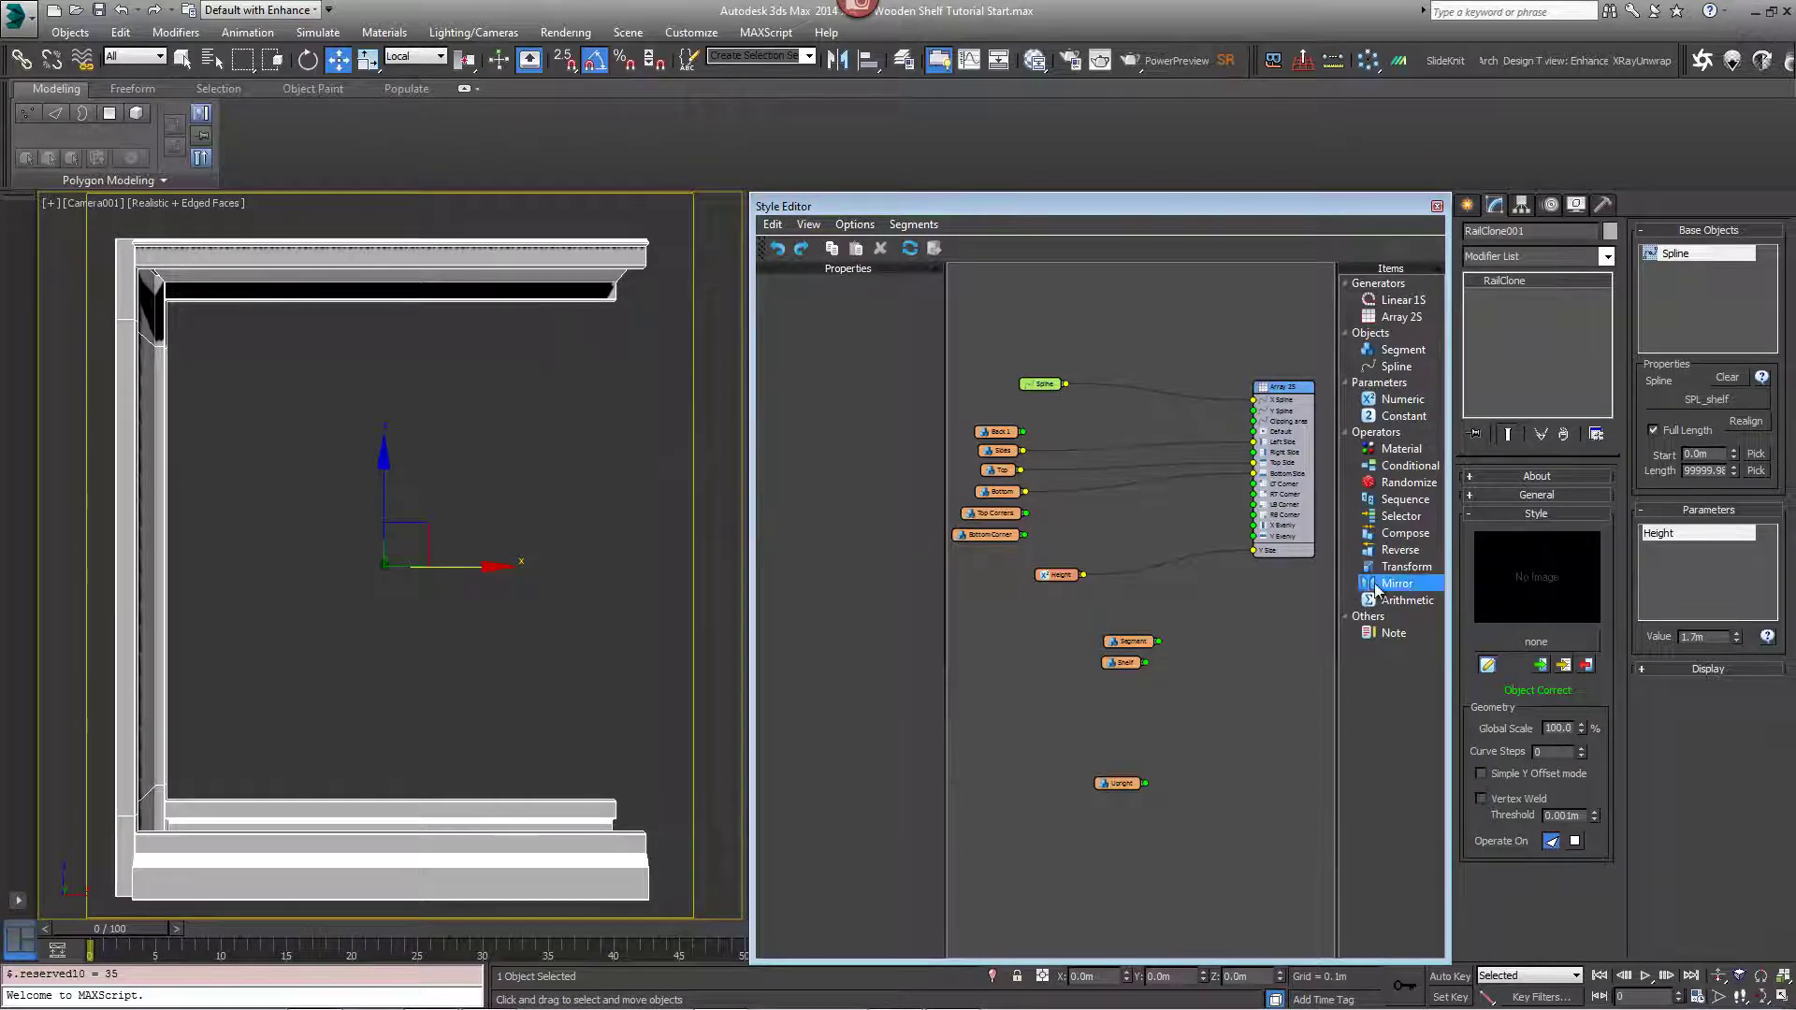
# Add a Mirror operator fed by the Sides segment and wire it to the generator's Right Side input.
pyautogui.moveTo(1368, 583); pyautogui.dragTo(1114, 468)
pyautogui.click(1026, 455)
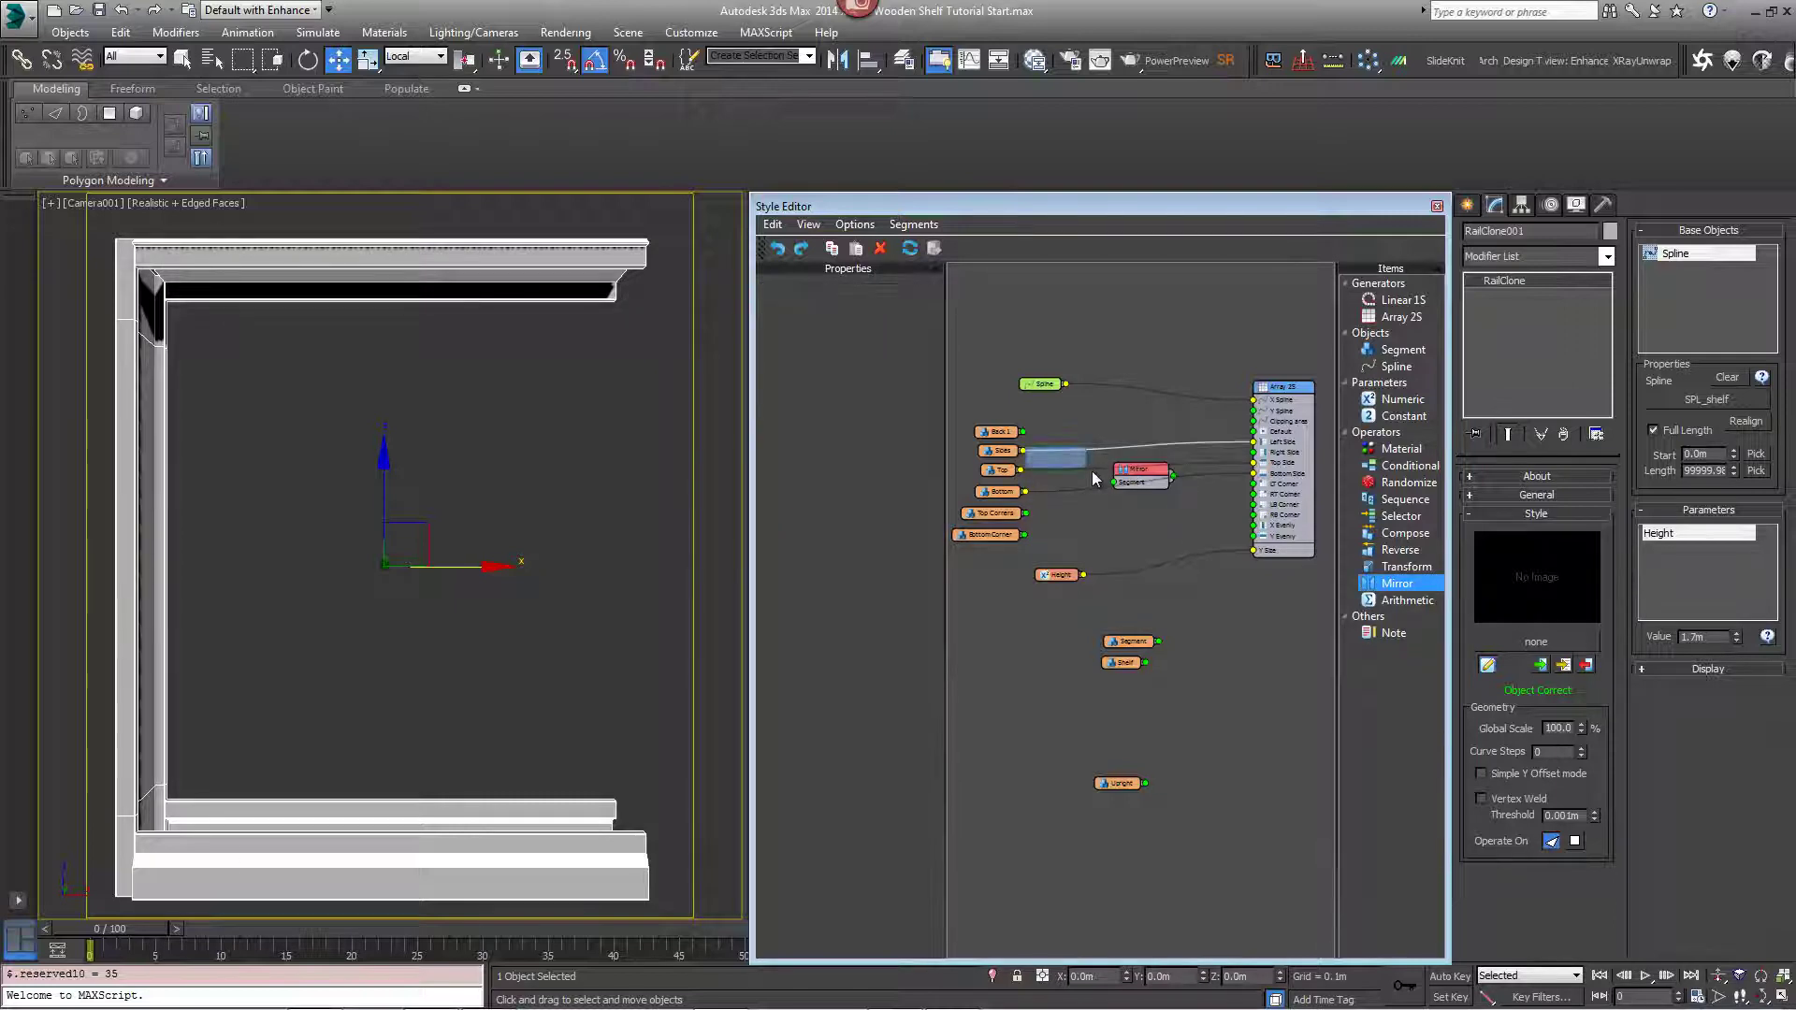
pyautogui.moveTo(1052, 452); pyautogui.dragTo(1114, 482)
pyautogui.moveTo(1138, 476); pyautogui.dragTo(1254, 452)
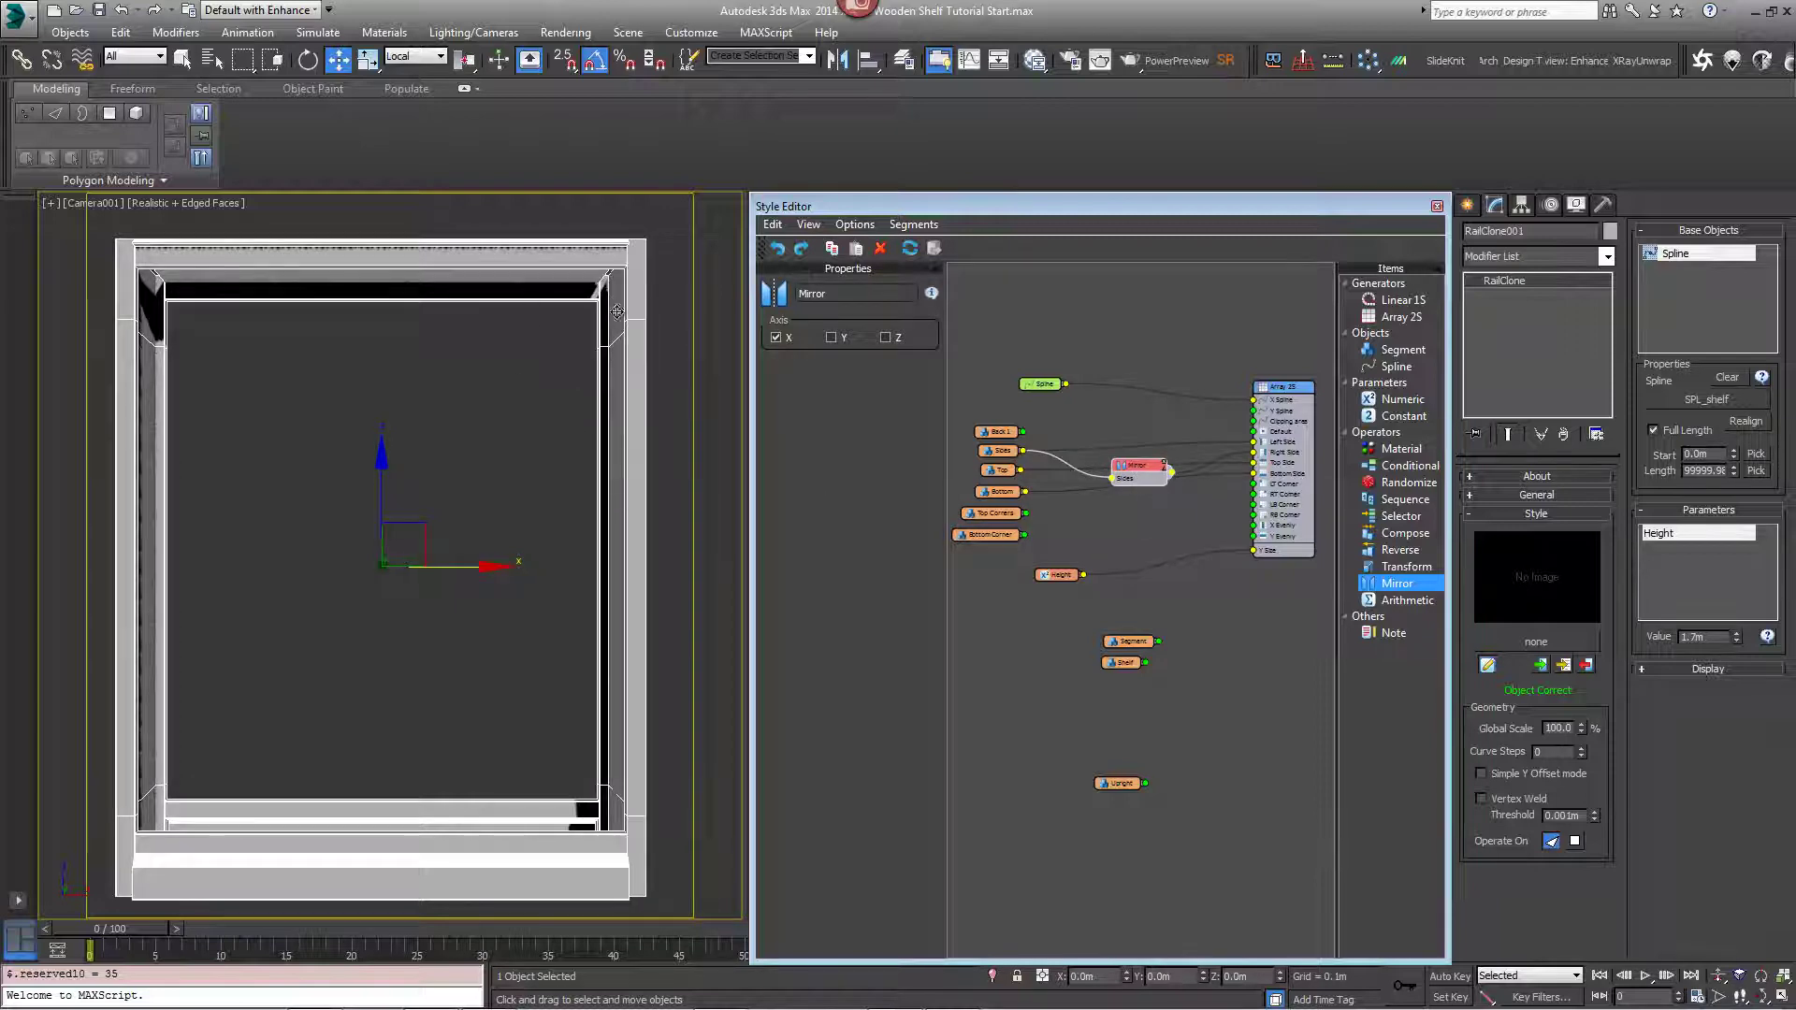
pyautogui.click(988, 516)
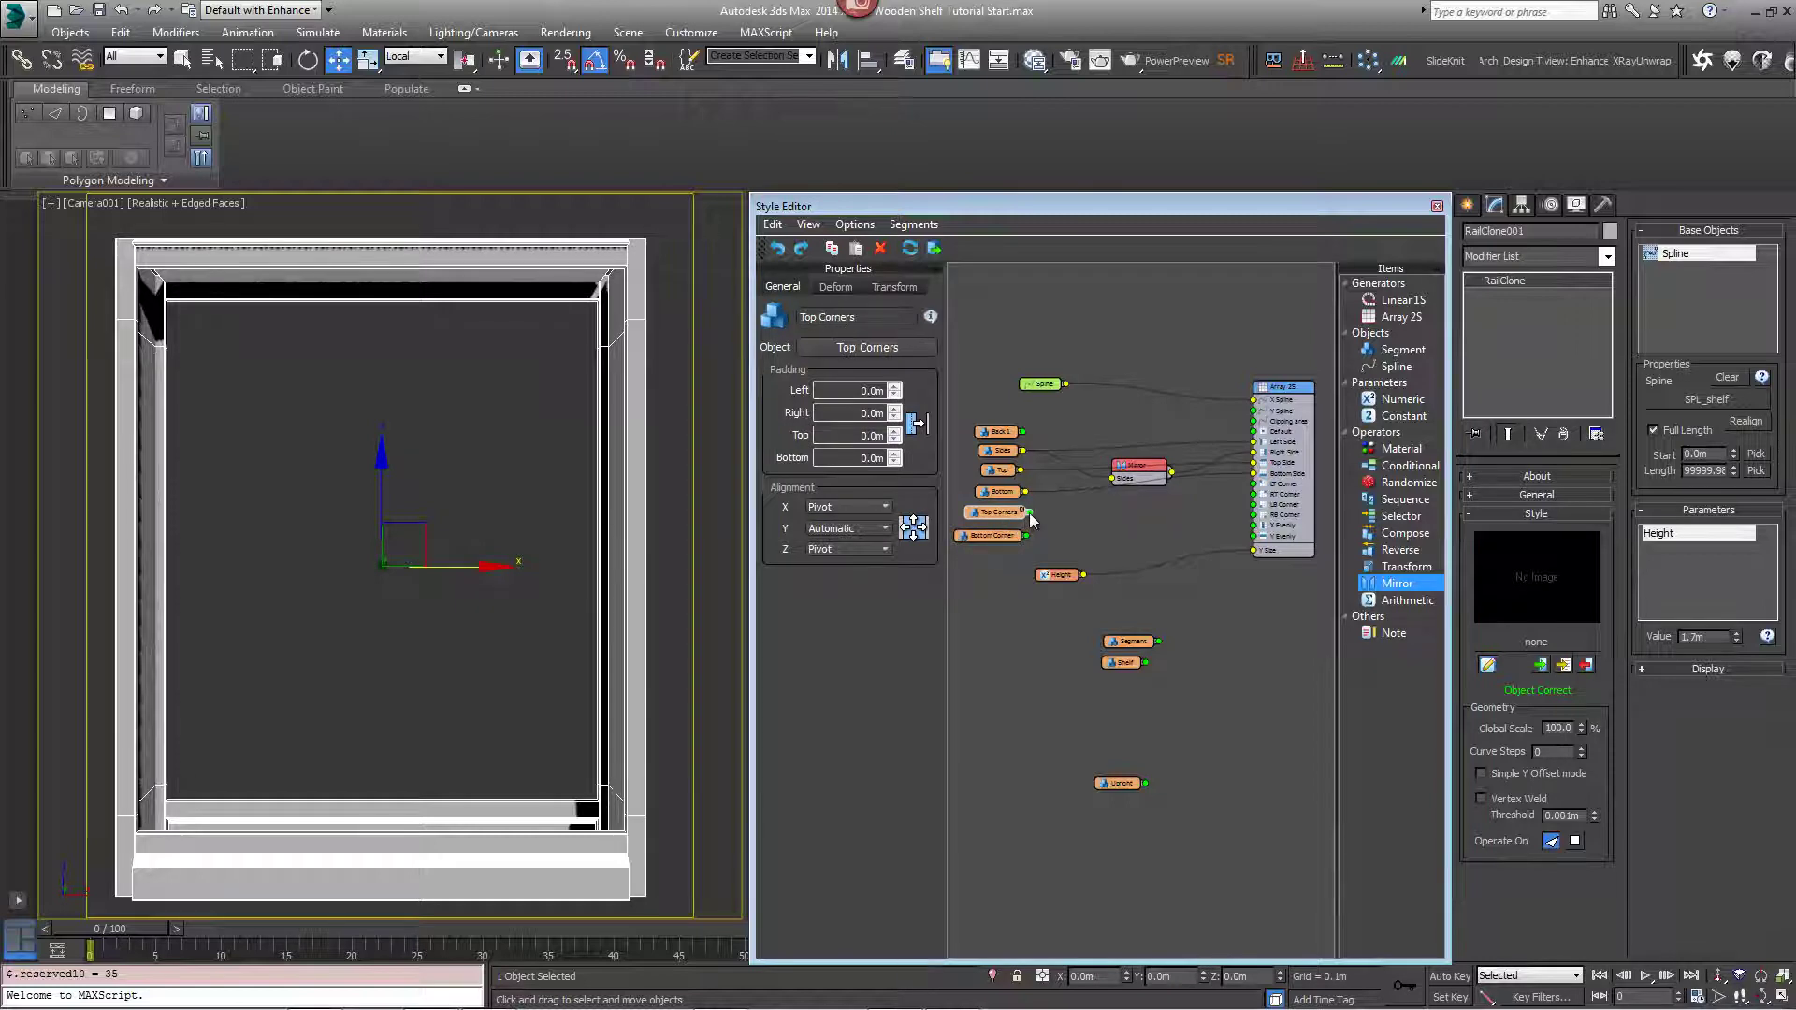
pyautogui.moveTo(1029, 514); pyautogui.dragTo(1260, 488)
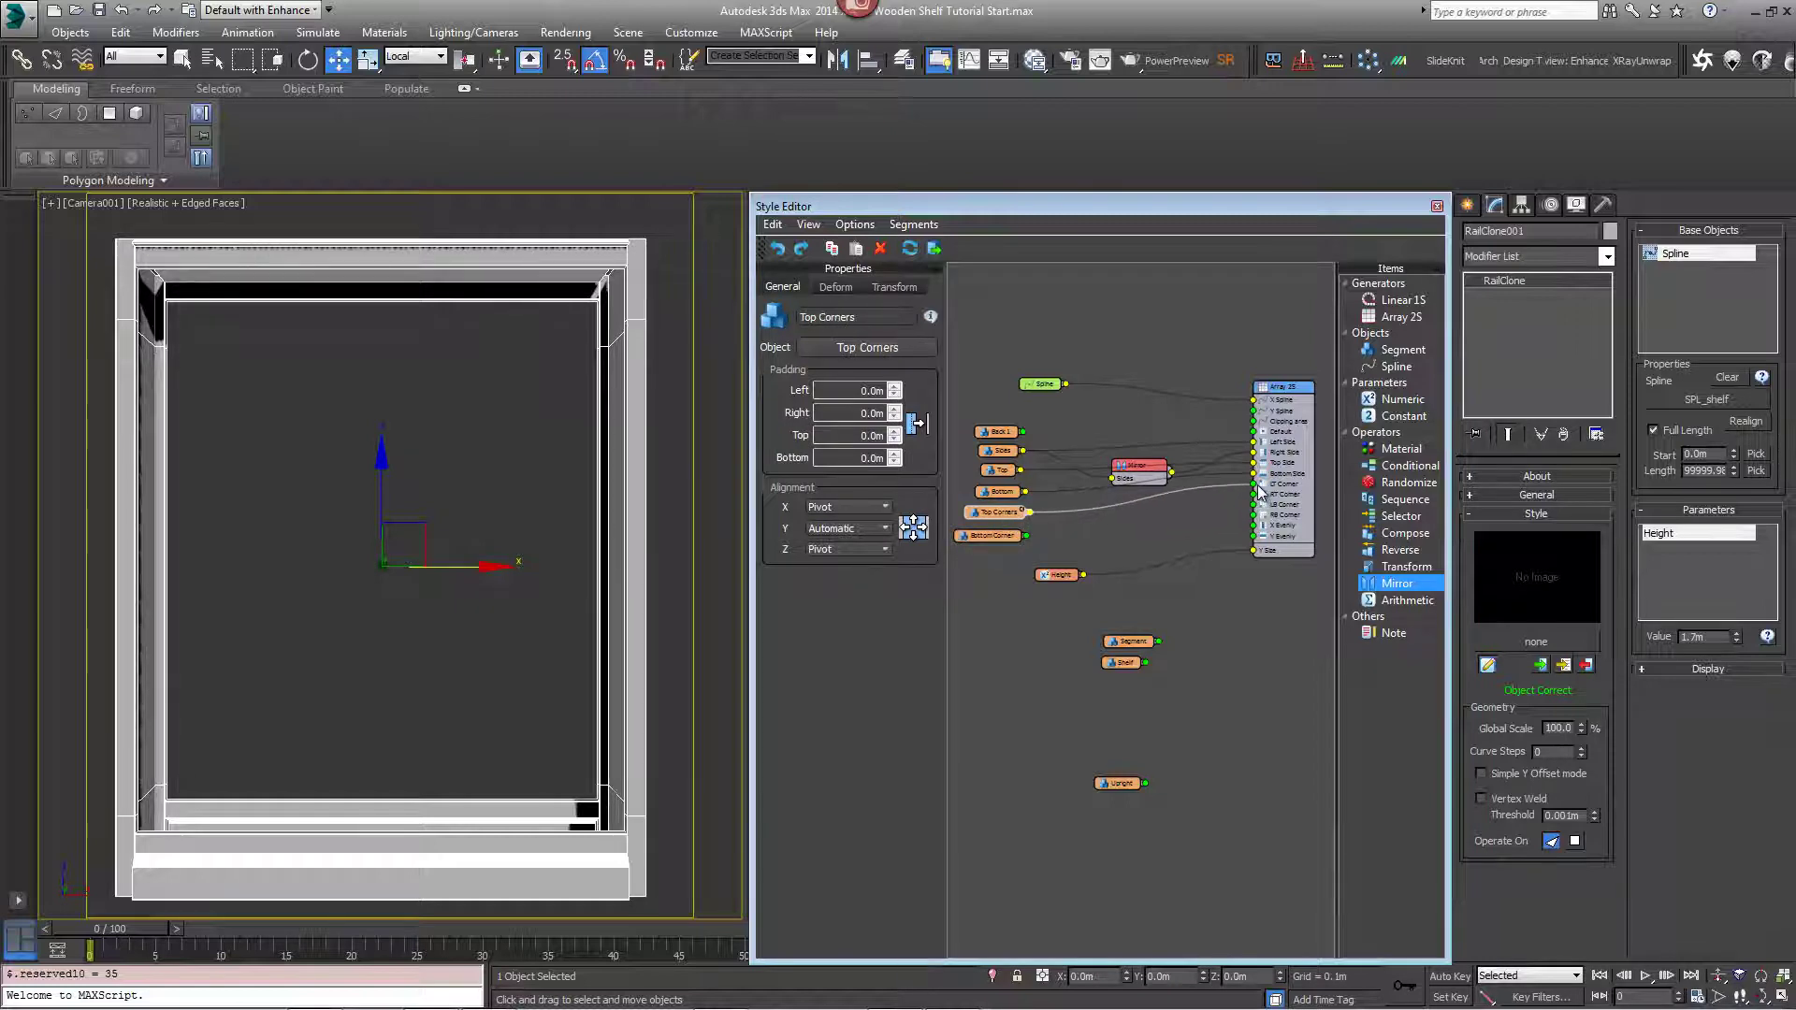
pyautogui.rightClick(1260, 492)
pyautogui.click(1046, 519)
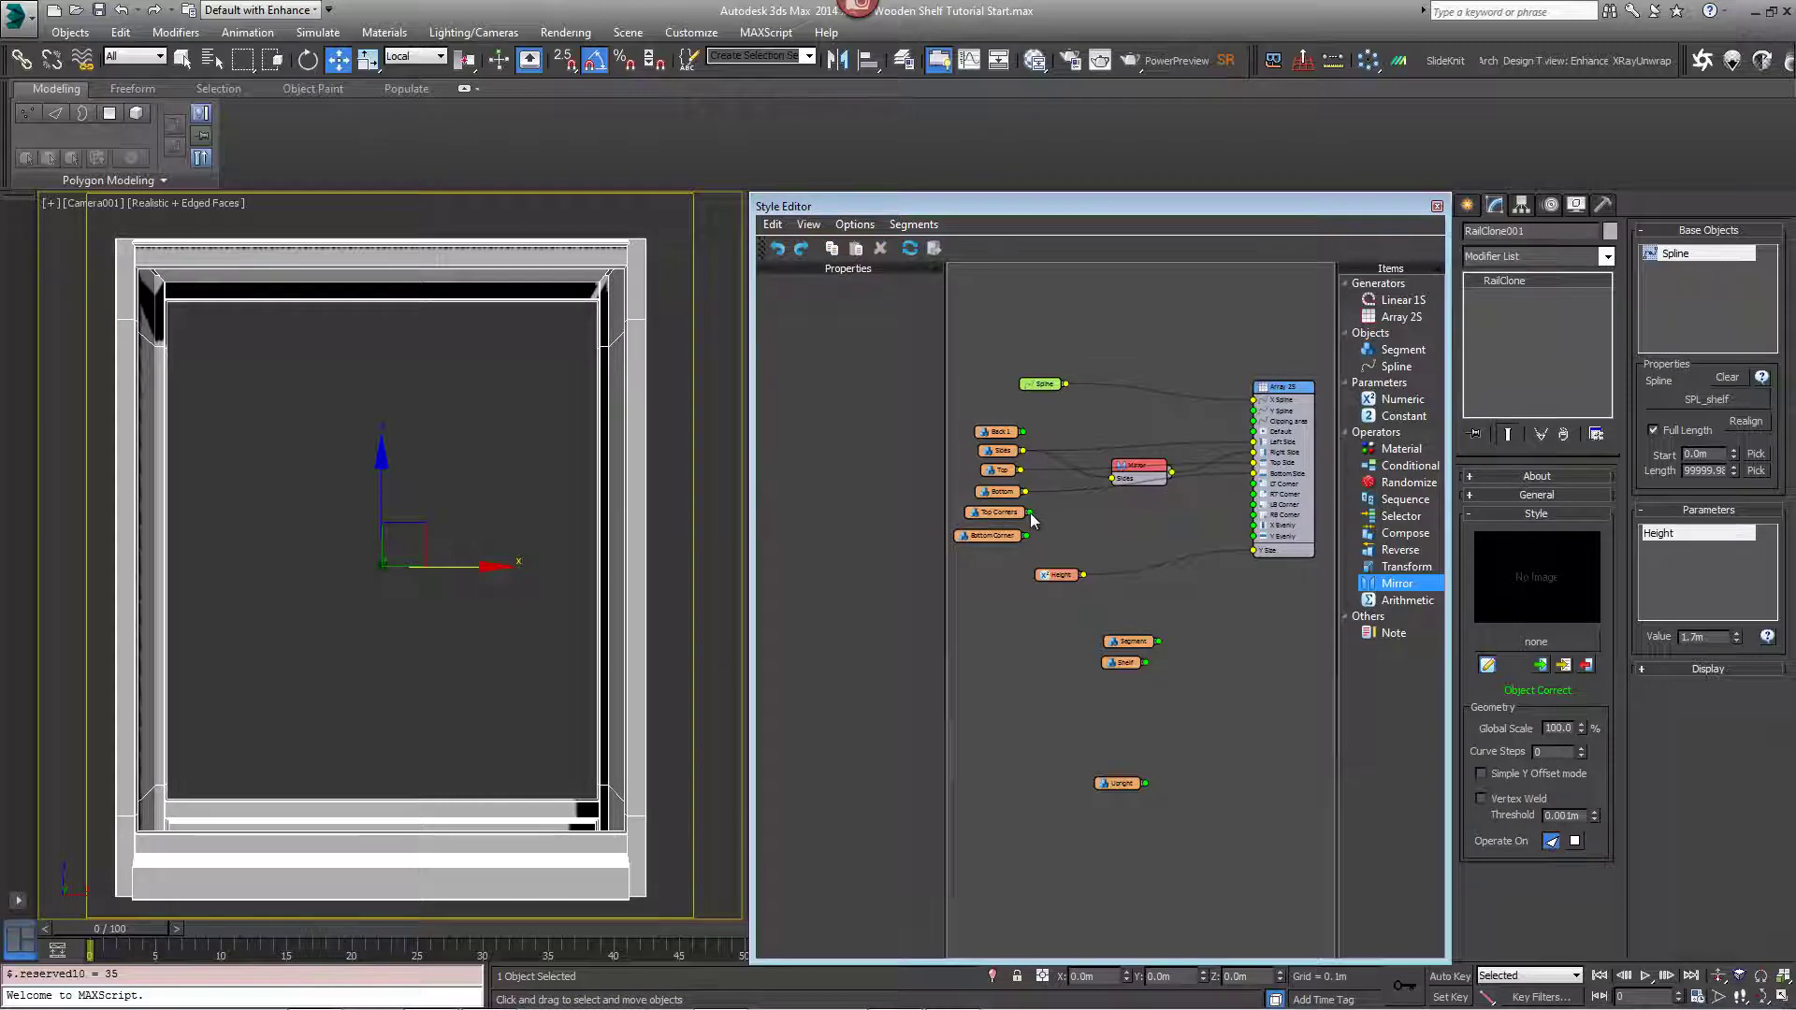
# Wire the Top Corners segment to the LT Corner input and the Bottom Corner segment to the LB Corner input.
pyautogui.moveTo(1030, 517); pyautogui.dragTo(1253, 485)
pyautogui.moveTo(1026, 535); pyautogui.dragTo(1254, 506)
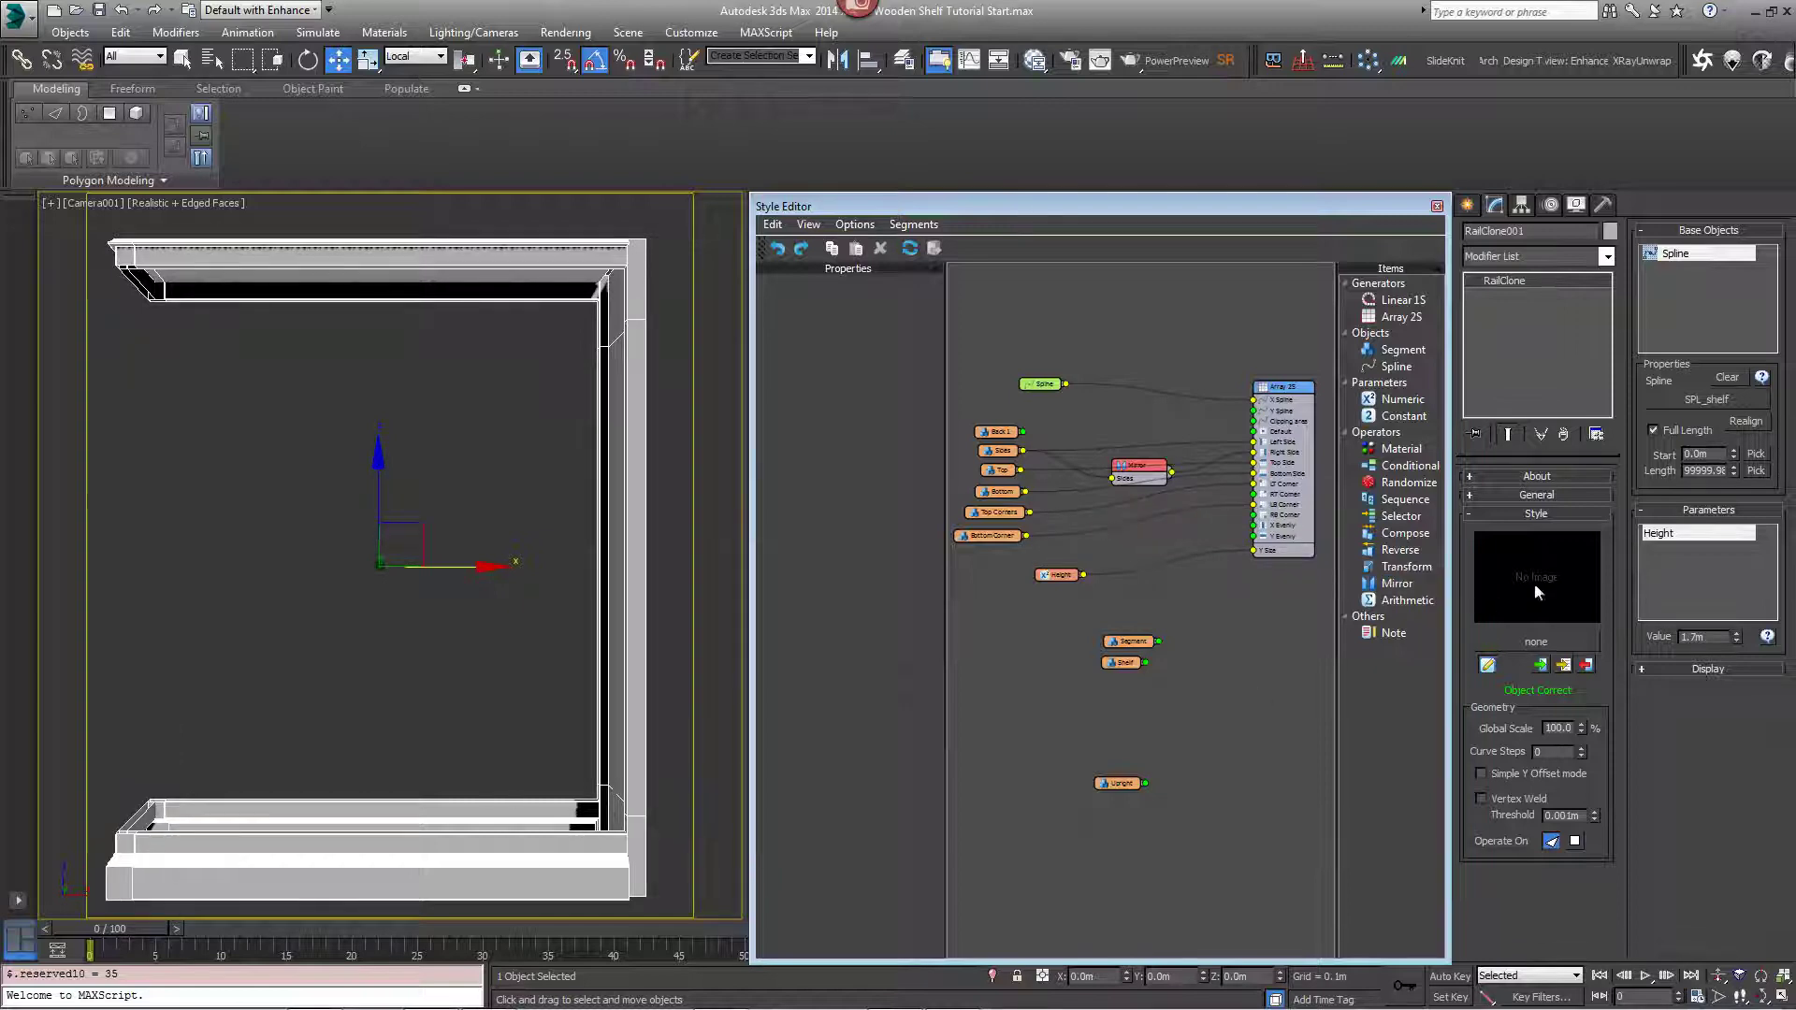
# Add two Mirror operators that feed the Top Corners segment into RT Corner and the Bottom Corner segment into RB Corner.
pyautogui.moveTo(1398, 584); pyautogui.dragTo(1137, 527)
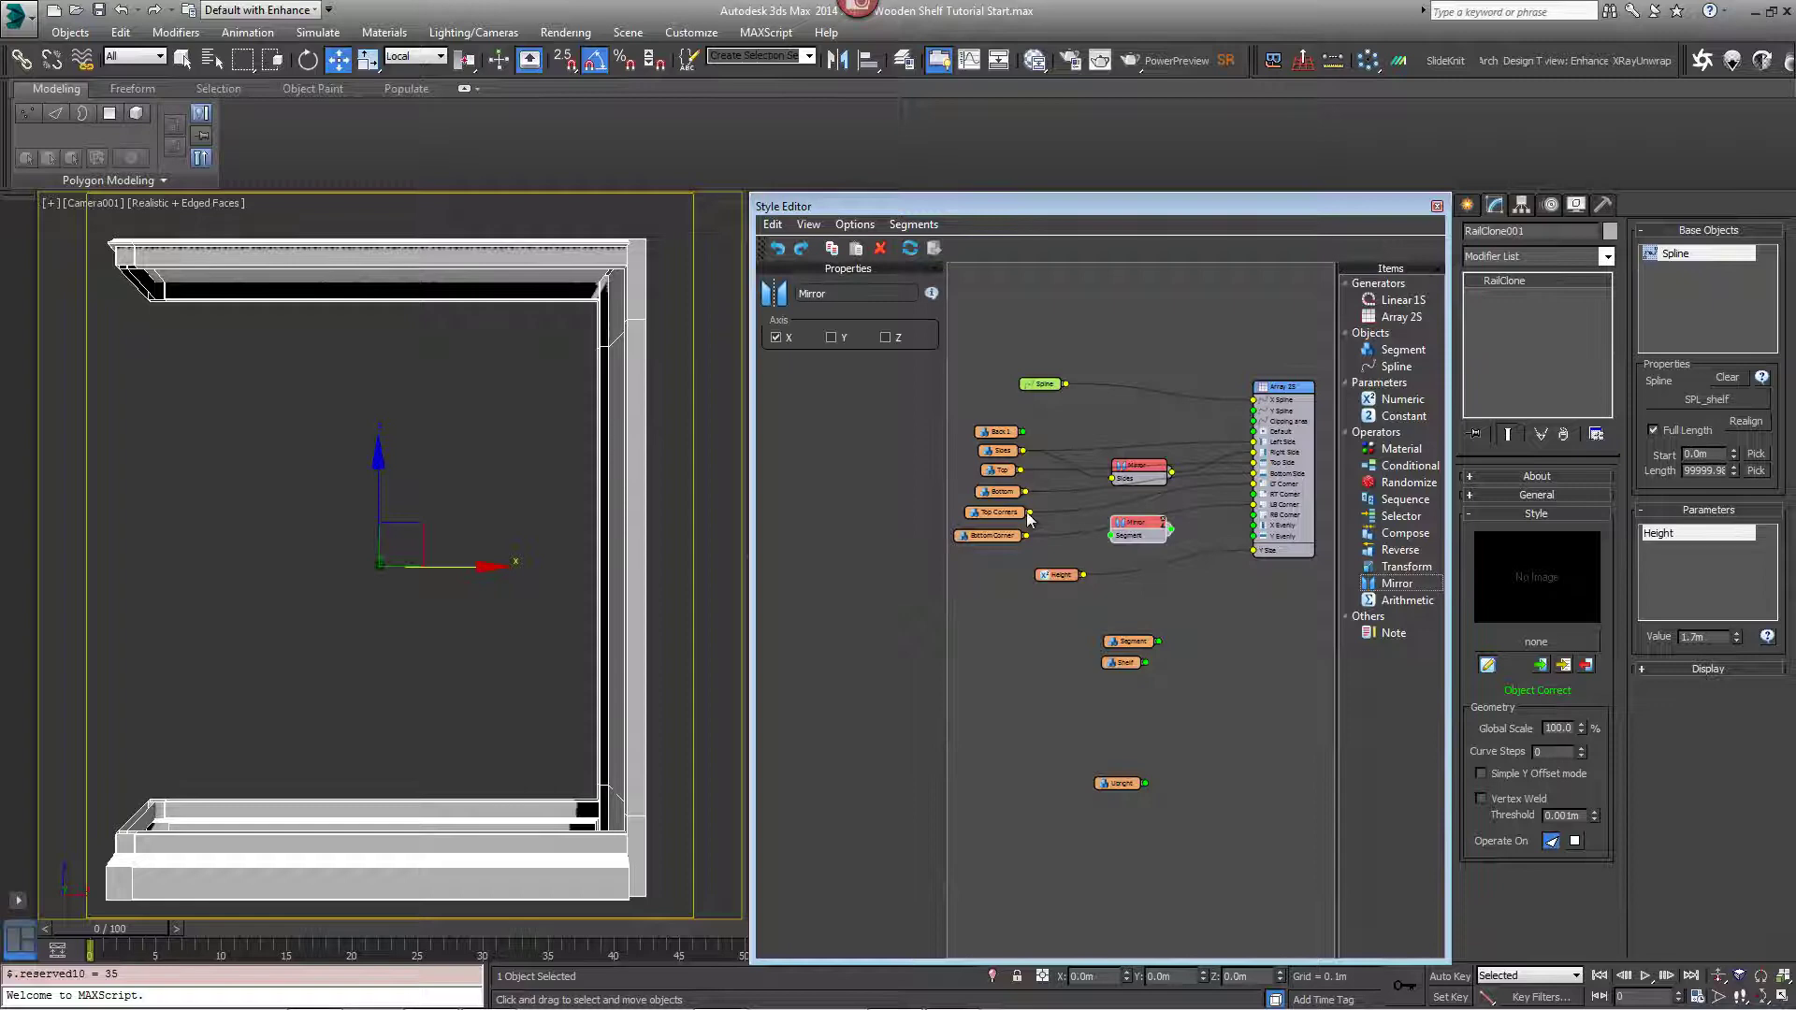
pyautogui.moveTo(1030, 513); pyautogui.dragTo(1252, 493)
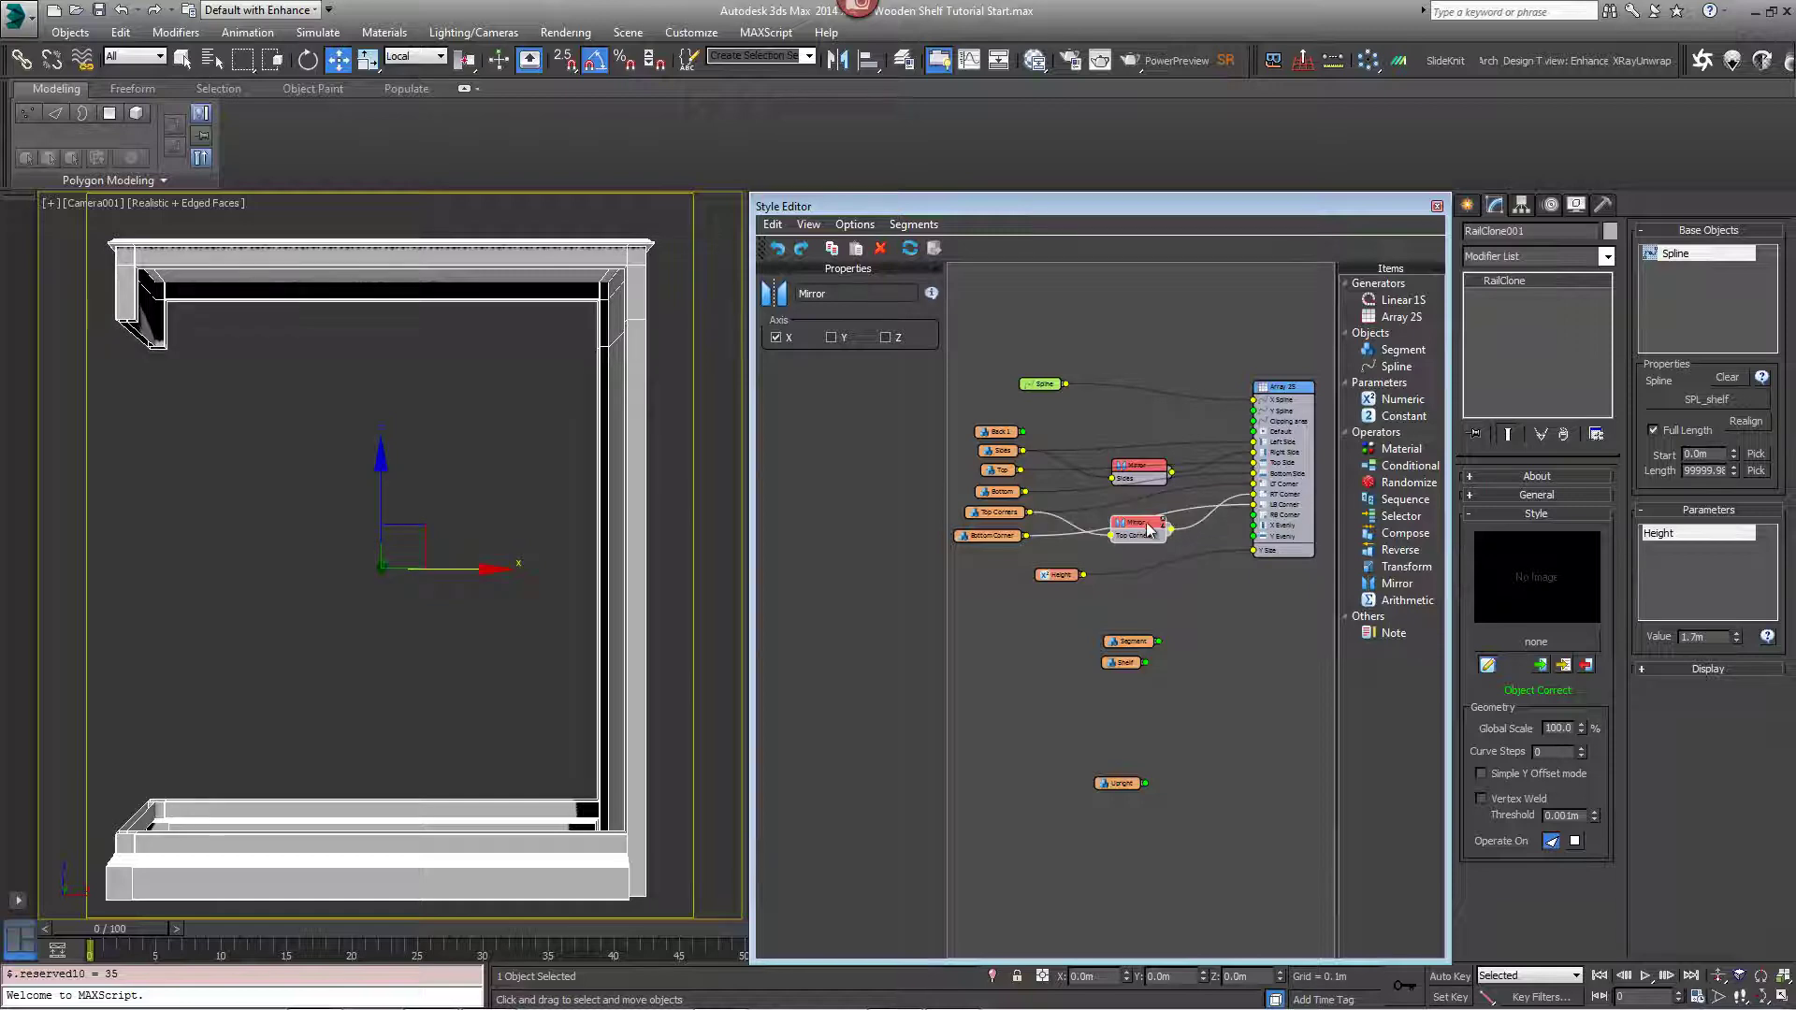
pyautogui.moveTo(1141, 524); pyautogui.dragTo(1138, 507)
pyautogui.moveTo(1396, 582); pyautogui.dragTo(1138, 541)
pyautogui.moveTo(1026, 536); pyautogui.dragTo(1255, 525)
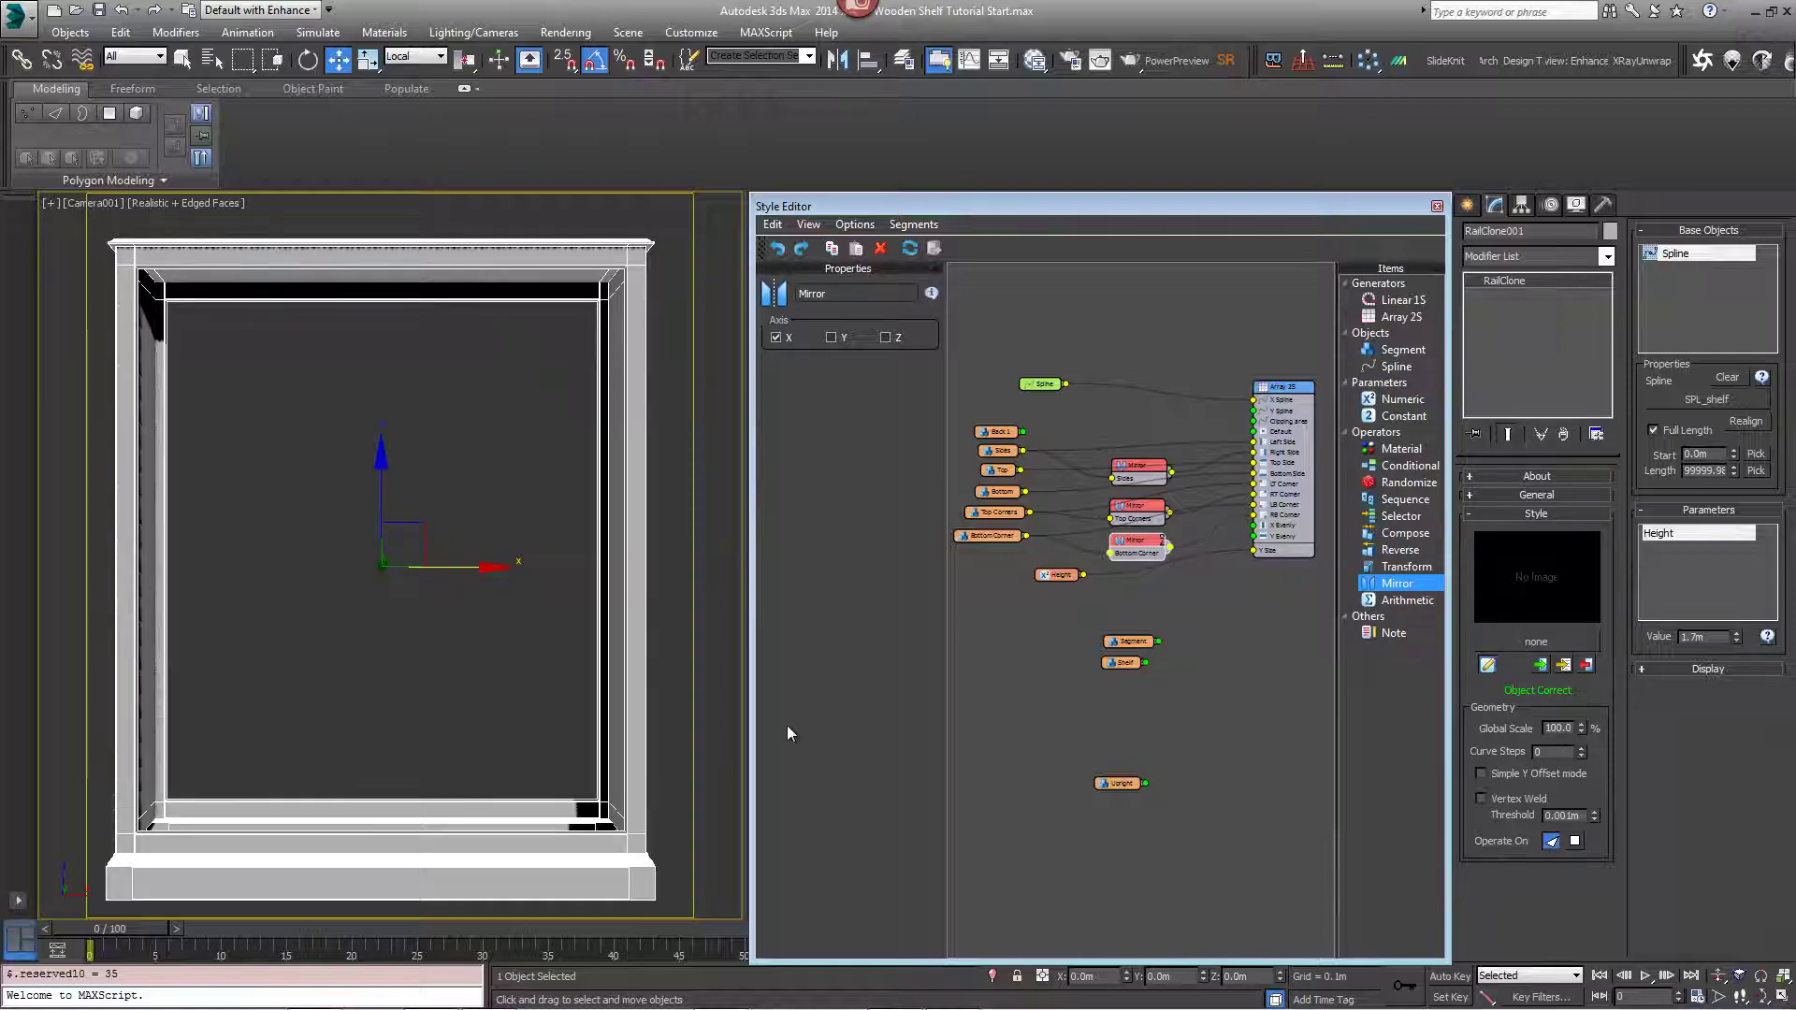
# Adjust the Height parameter to about 1.717 m and wire the Back 1 segment to the generator's Default input.
pyautogui.moveTo(1736, 640); pyautogui.dragTo(1732, 640)
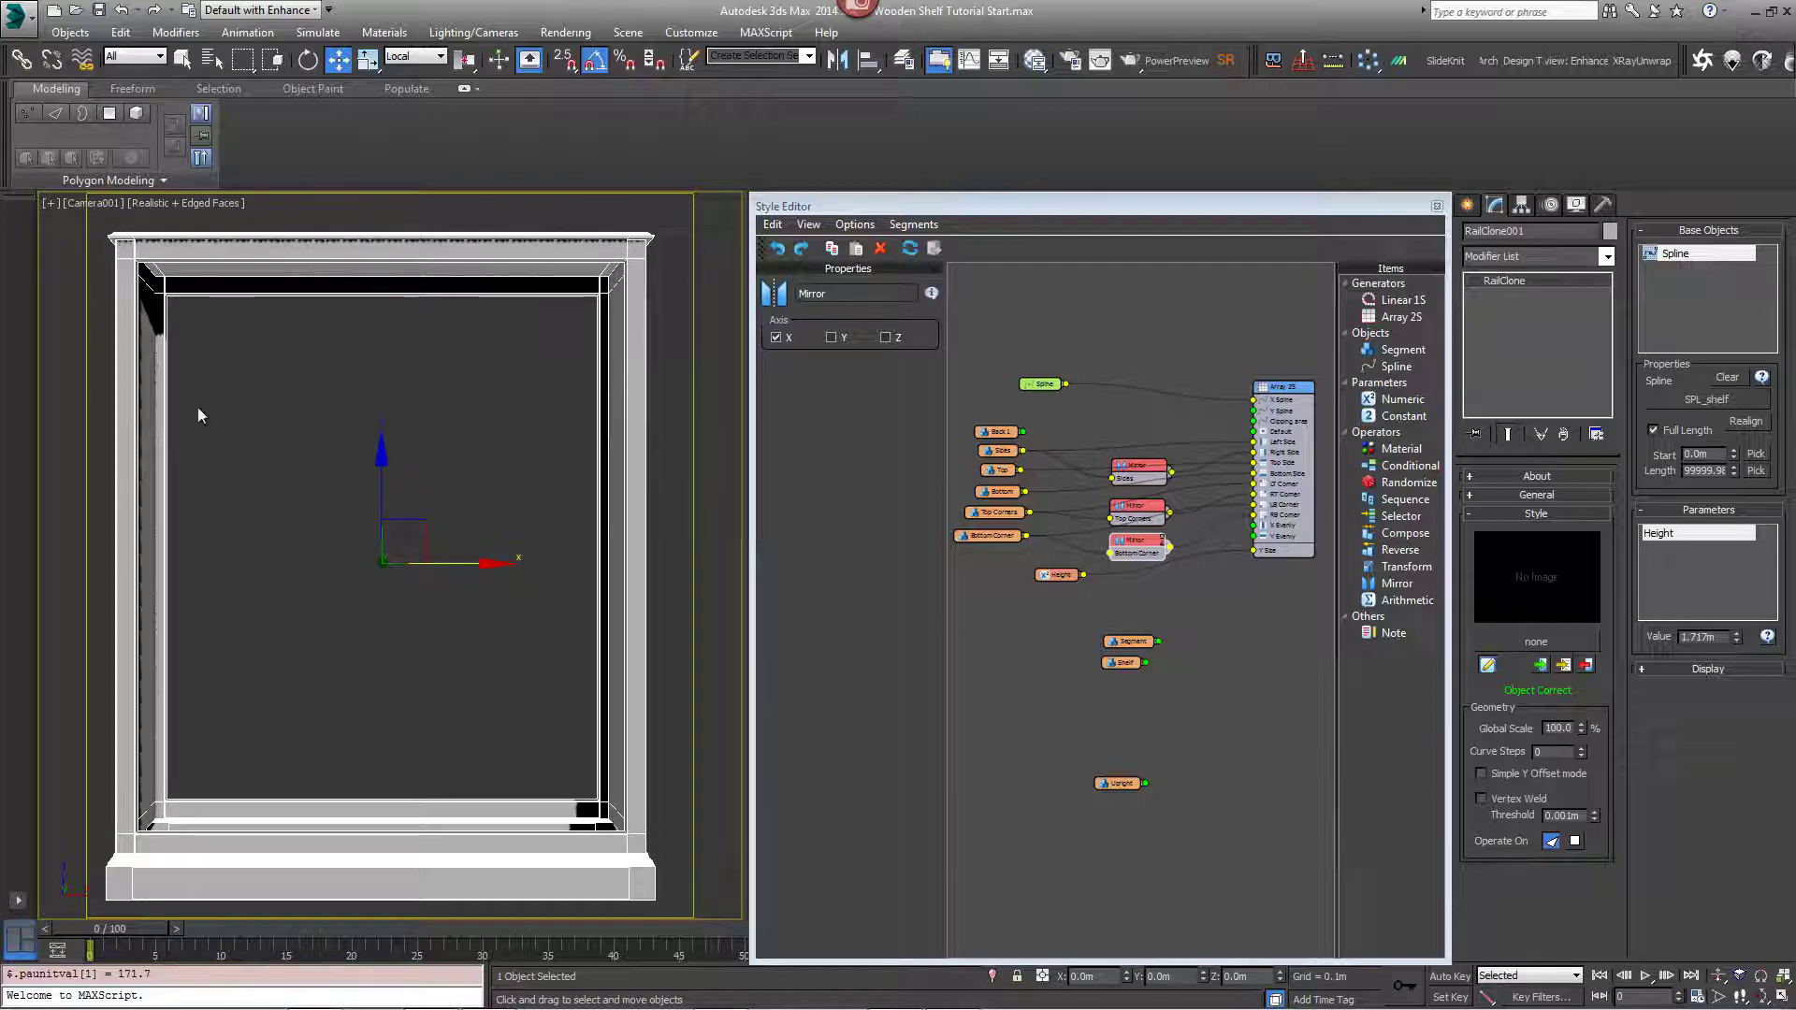
pyautogui.moveTo(998, 439); pyautogui.dragTo(1255, 438)
pyautogui.press('p')
pyautogui.press('z')
pyautogui.keyDown('alt'); pyautogui.moveTo(421, 552); pyautogui.dragTo(319, 514, button='middle'); pyautogui.keyUp('alt')
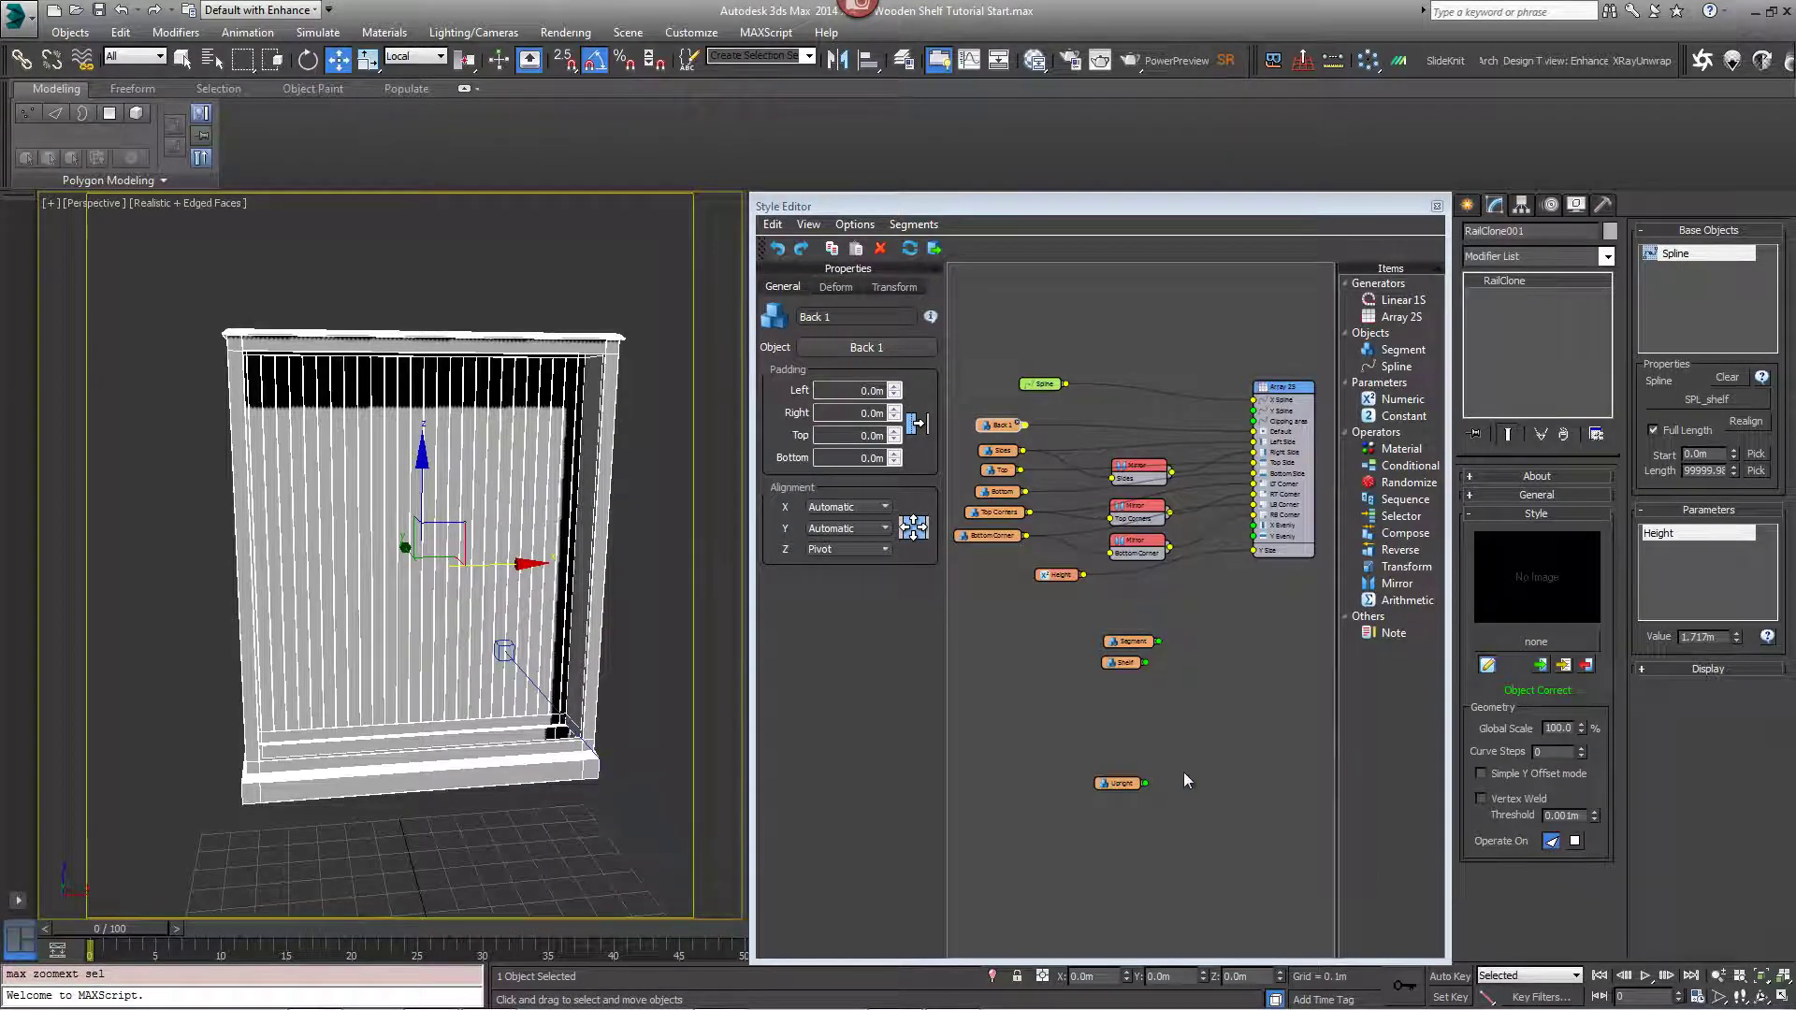
pyautogui.press('c')
# Duplicate the Array 2S generator together with its connections and place the copy below the original.
pyautogui.click(1276, 397)
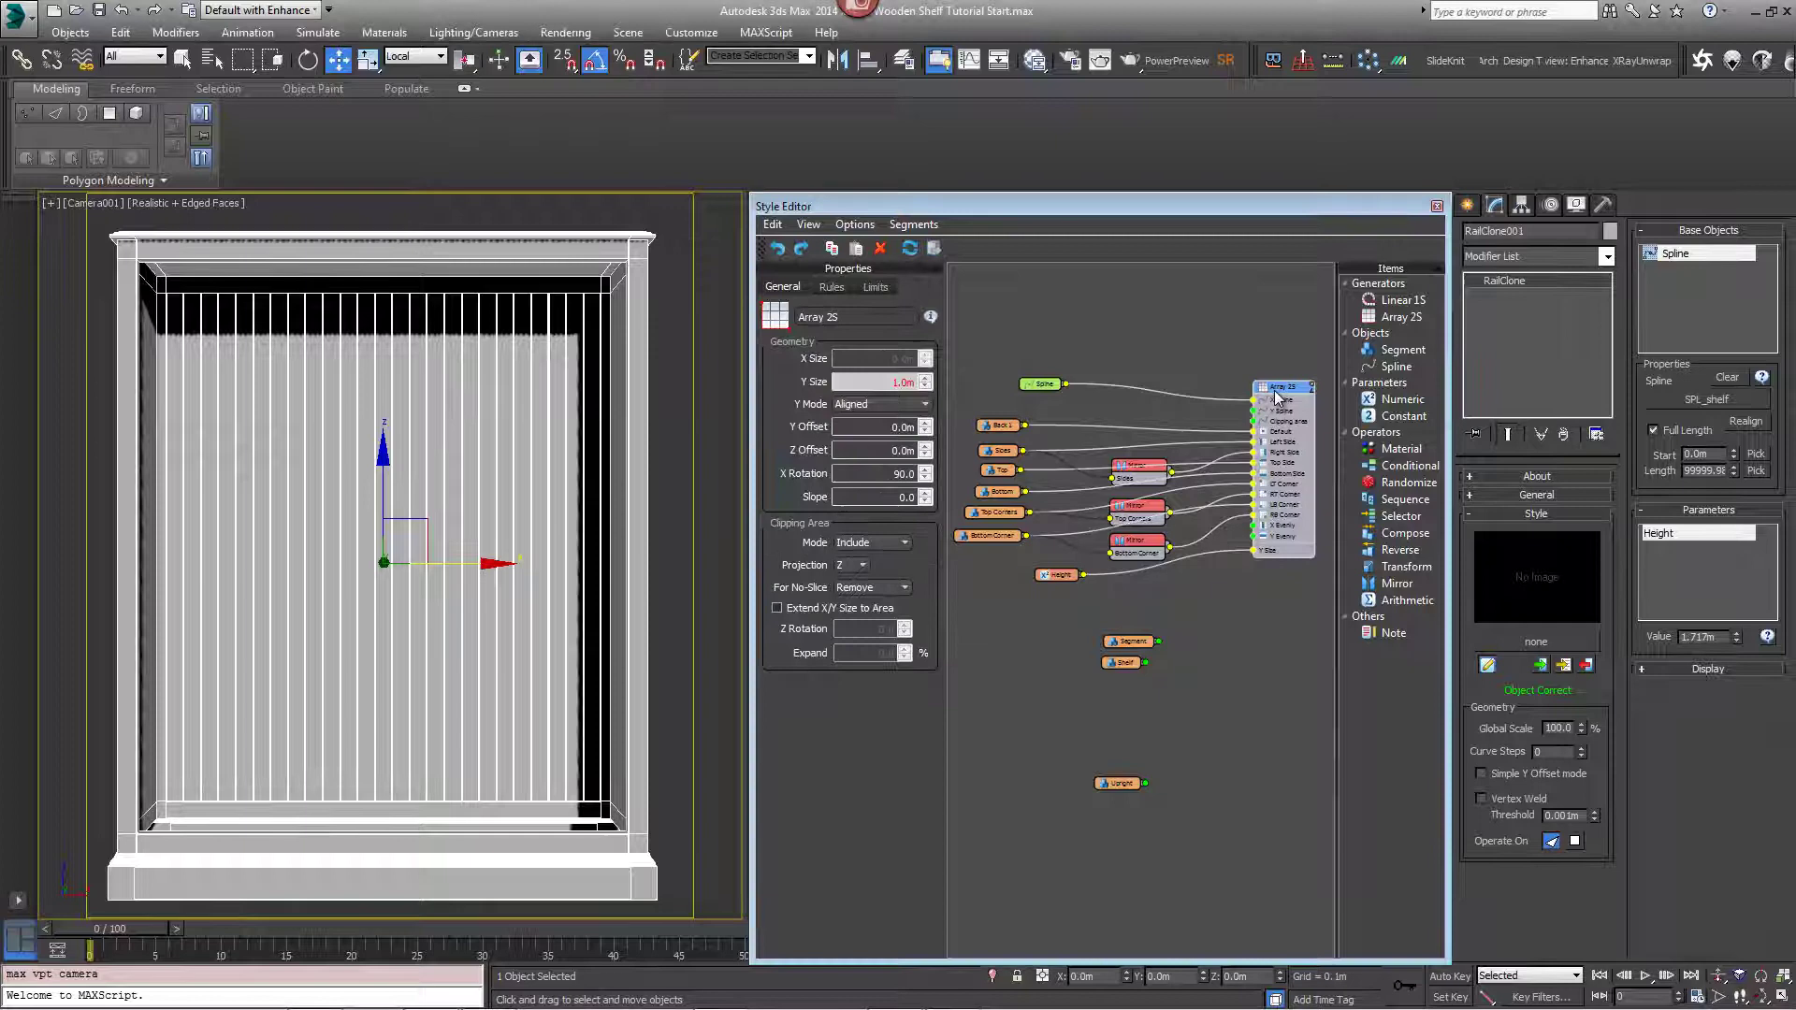
pyautogui.keyDown('shift'); pyautogui.moveTo(1276, 393); pyautogui.dragTo(1278, 599); pyautogui.keyUp('shift')
pyautogui.click(1255, 634)
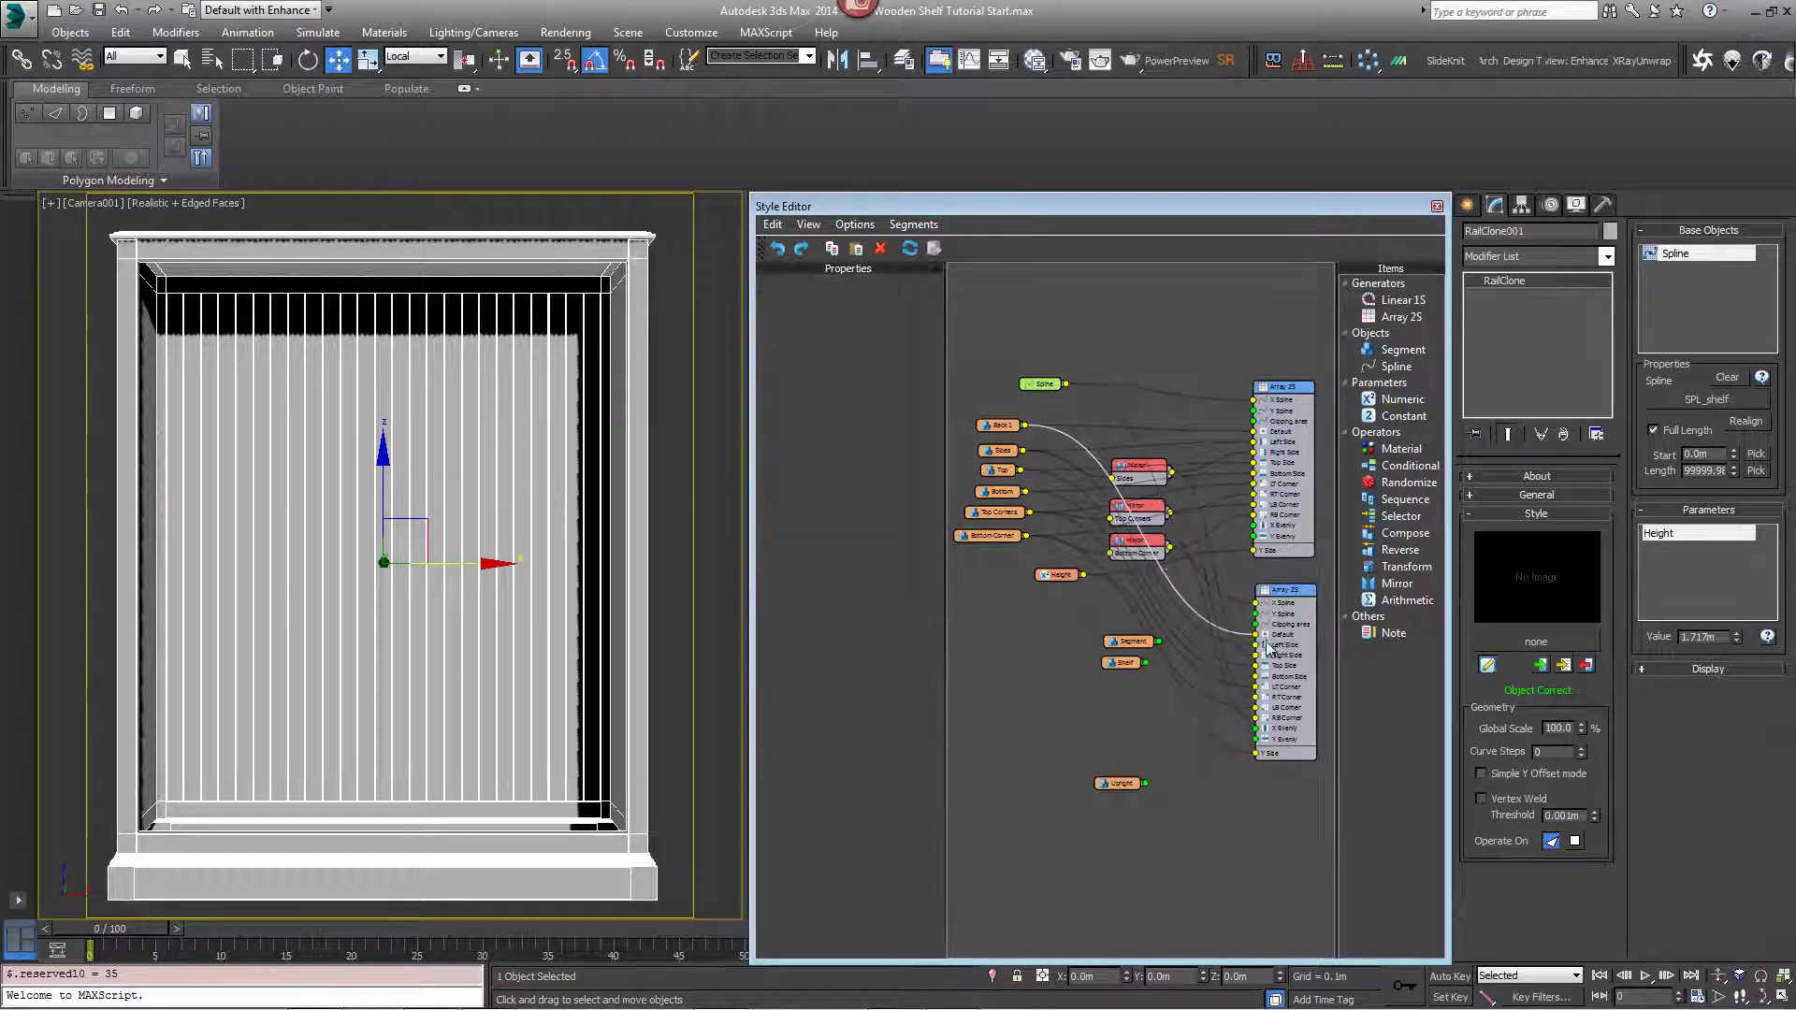
pyautogui.click(1258, 645)
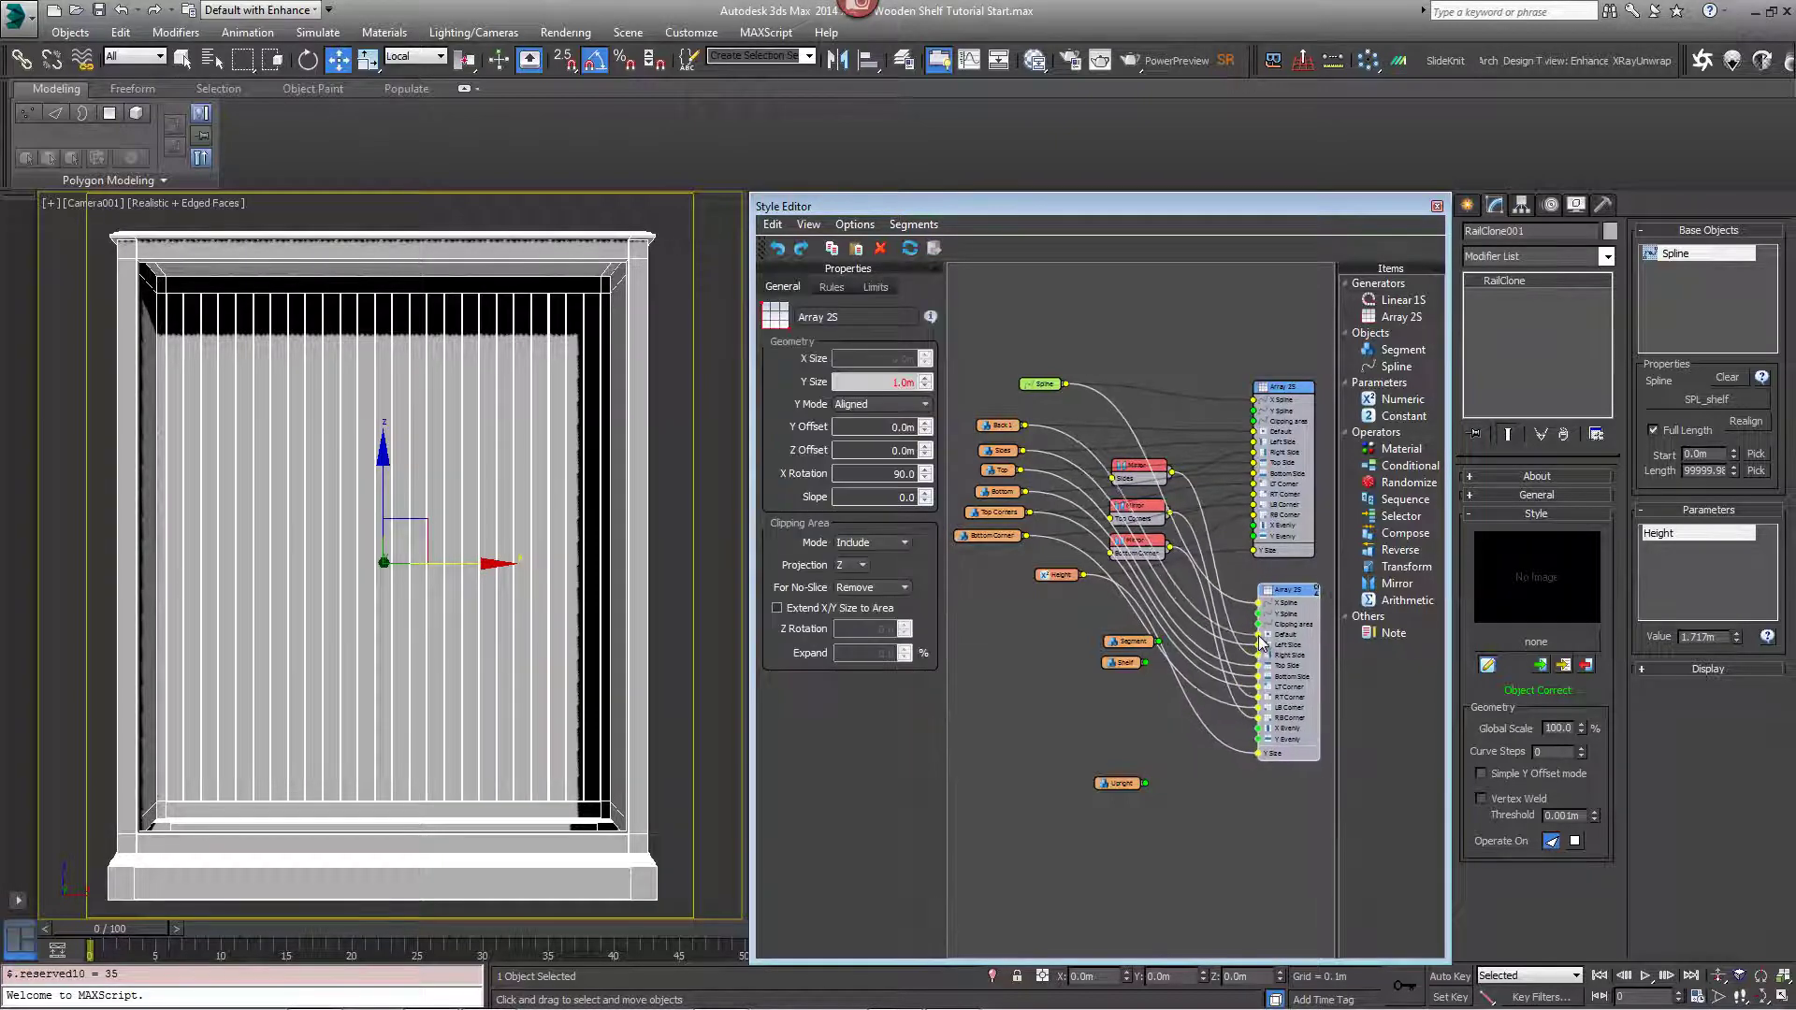
# Disconnect all segments from the copied generator and wire the Shelf segment to its Y Evenly input.
pyautogui.moveTo(1257, 644); pyautogui.dragTo(1244, 647)
pyautogui.moveTo(1257, 654); pyautogui.dragTo(1244, 679)
pyautogui.moveTo(1257, 686); pyautogui.dragTo(1244, 699)
pyautogui.moveTo(1258, 707); pyautogui.dragTo(1225, 723)
pyautogui.moveTo(1106, 662); pyautogui.dragTo(1260, 751)
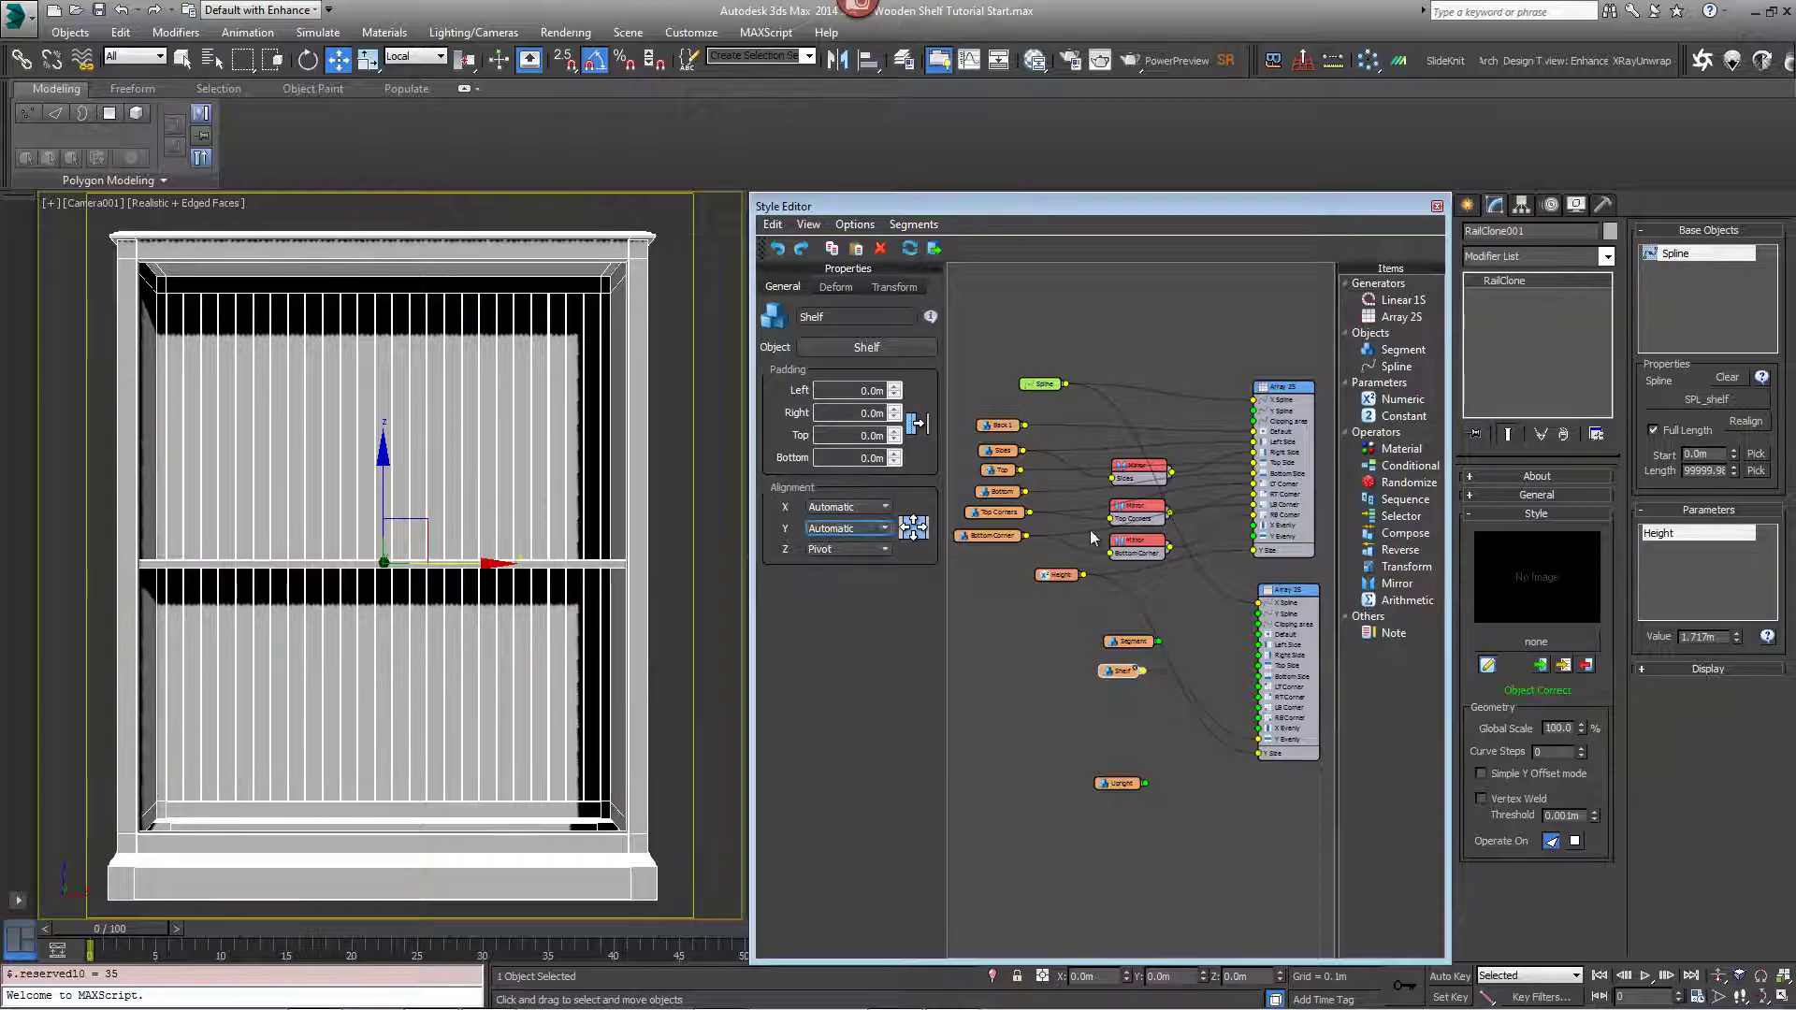
# Export the X Evenly Distance parameter of the copied Array 2S generator as a node input.
pyautogui.click(1296, 589)
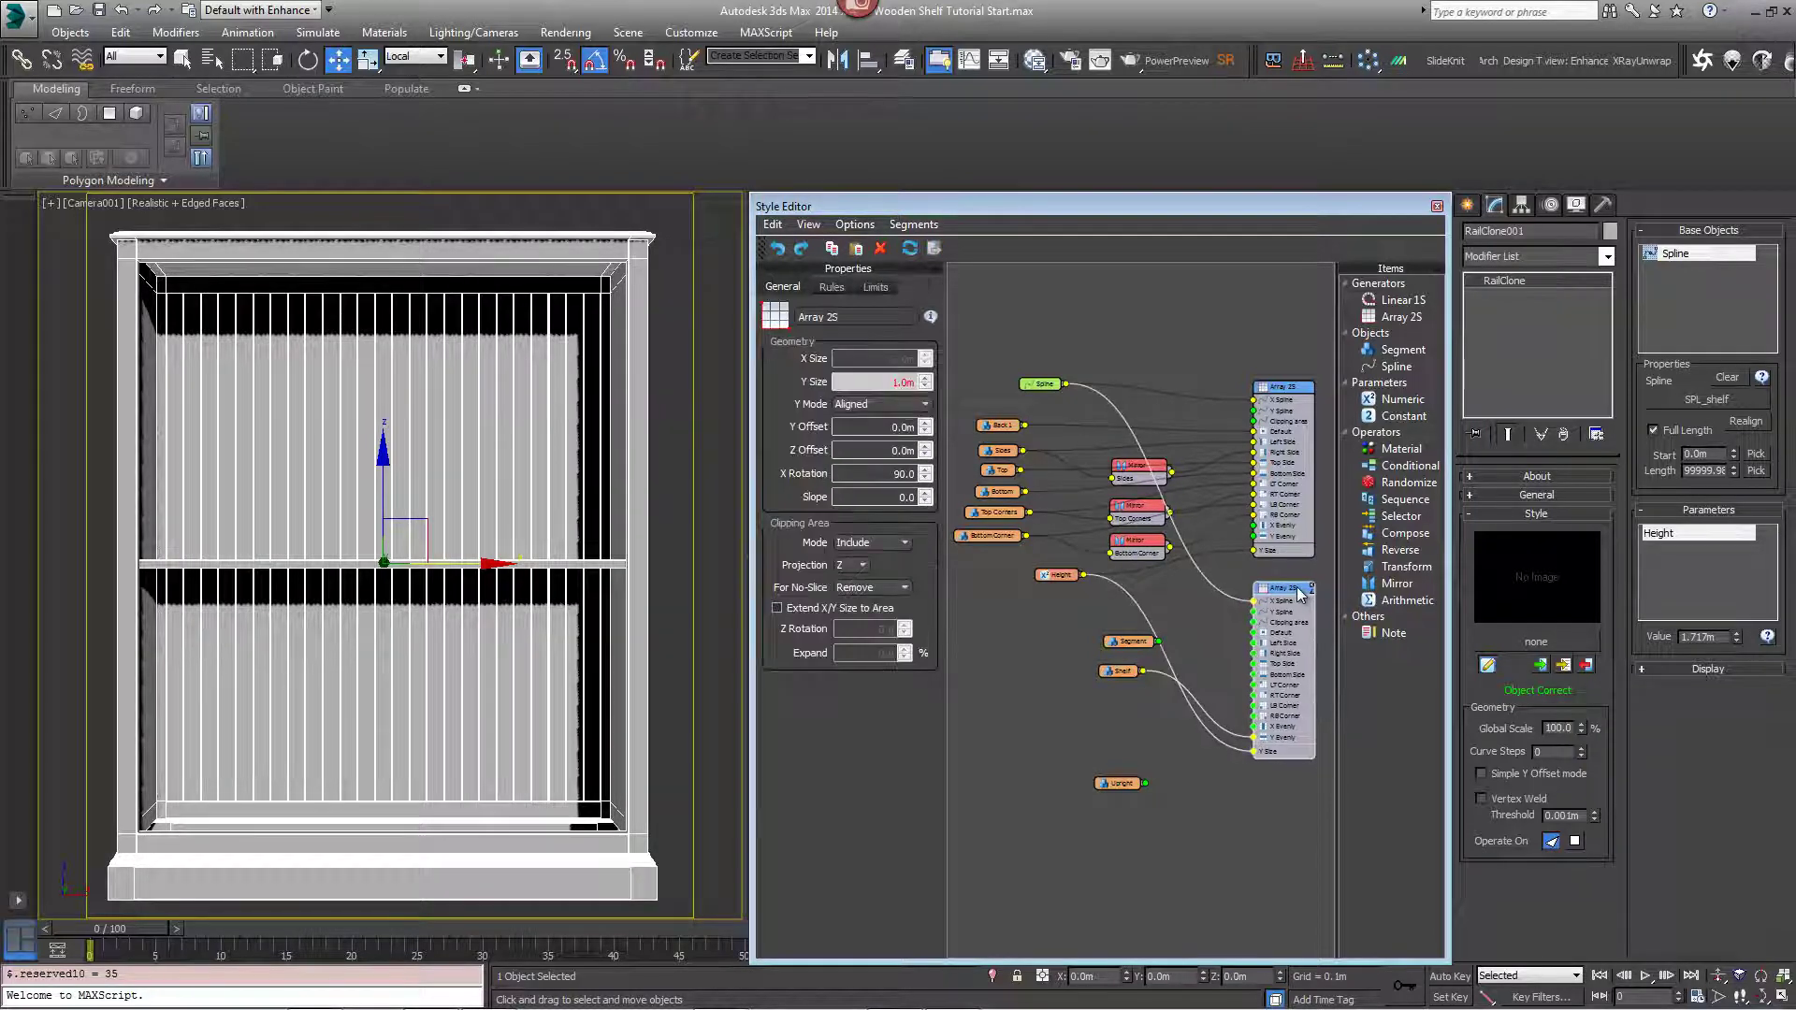
pyautogui.rightClick(1297, 591)
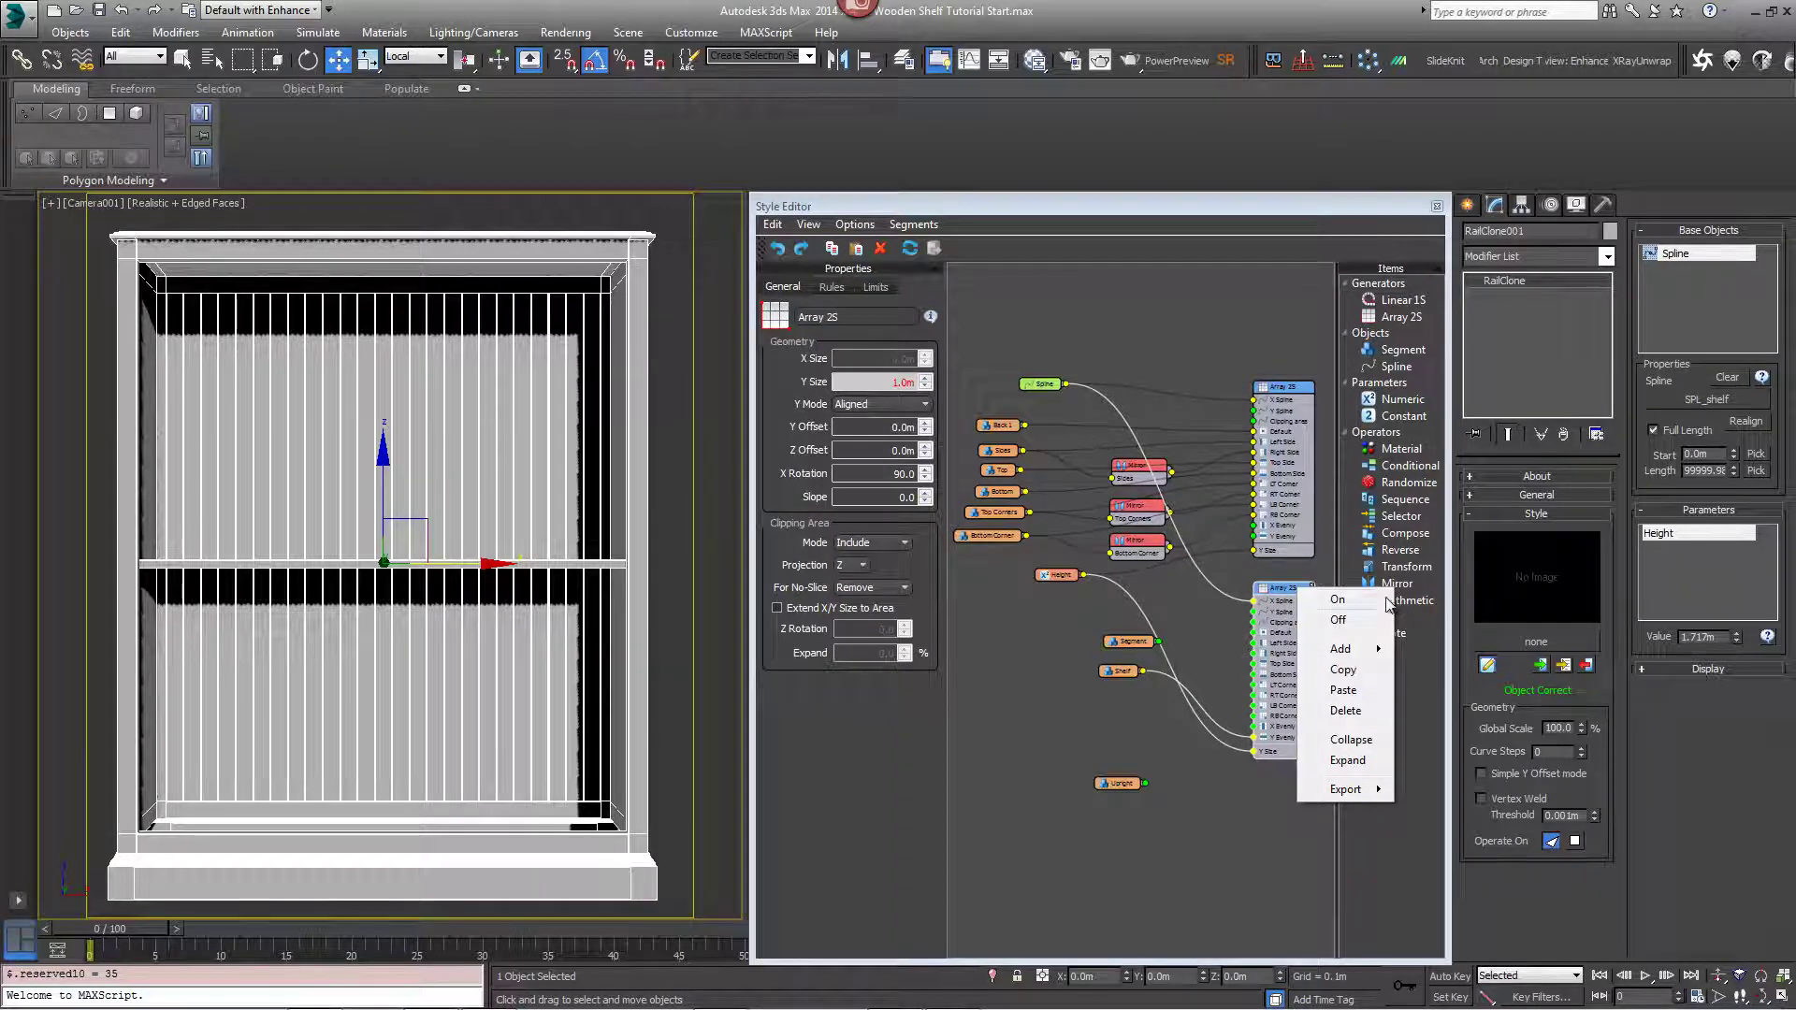
pyautogui.moveTo(1333, 795)
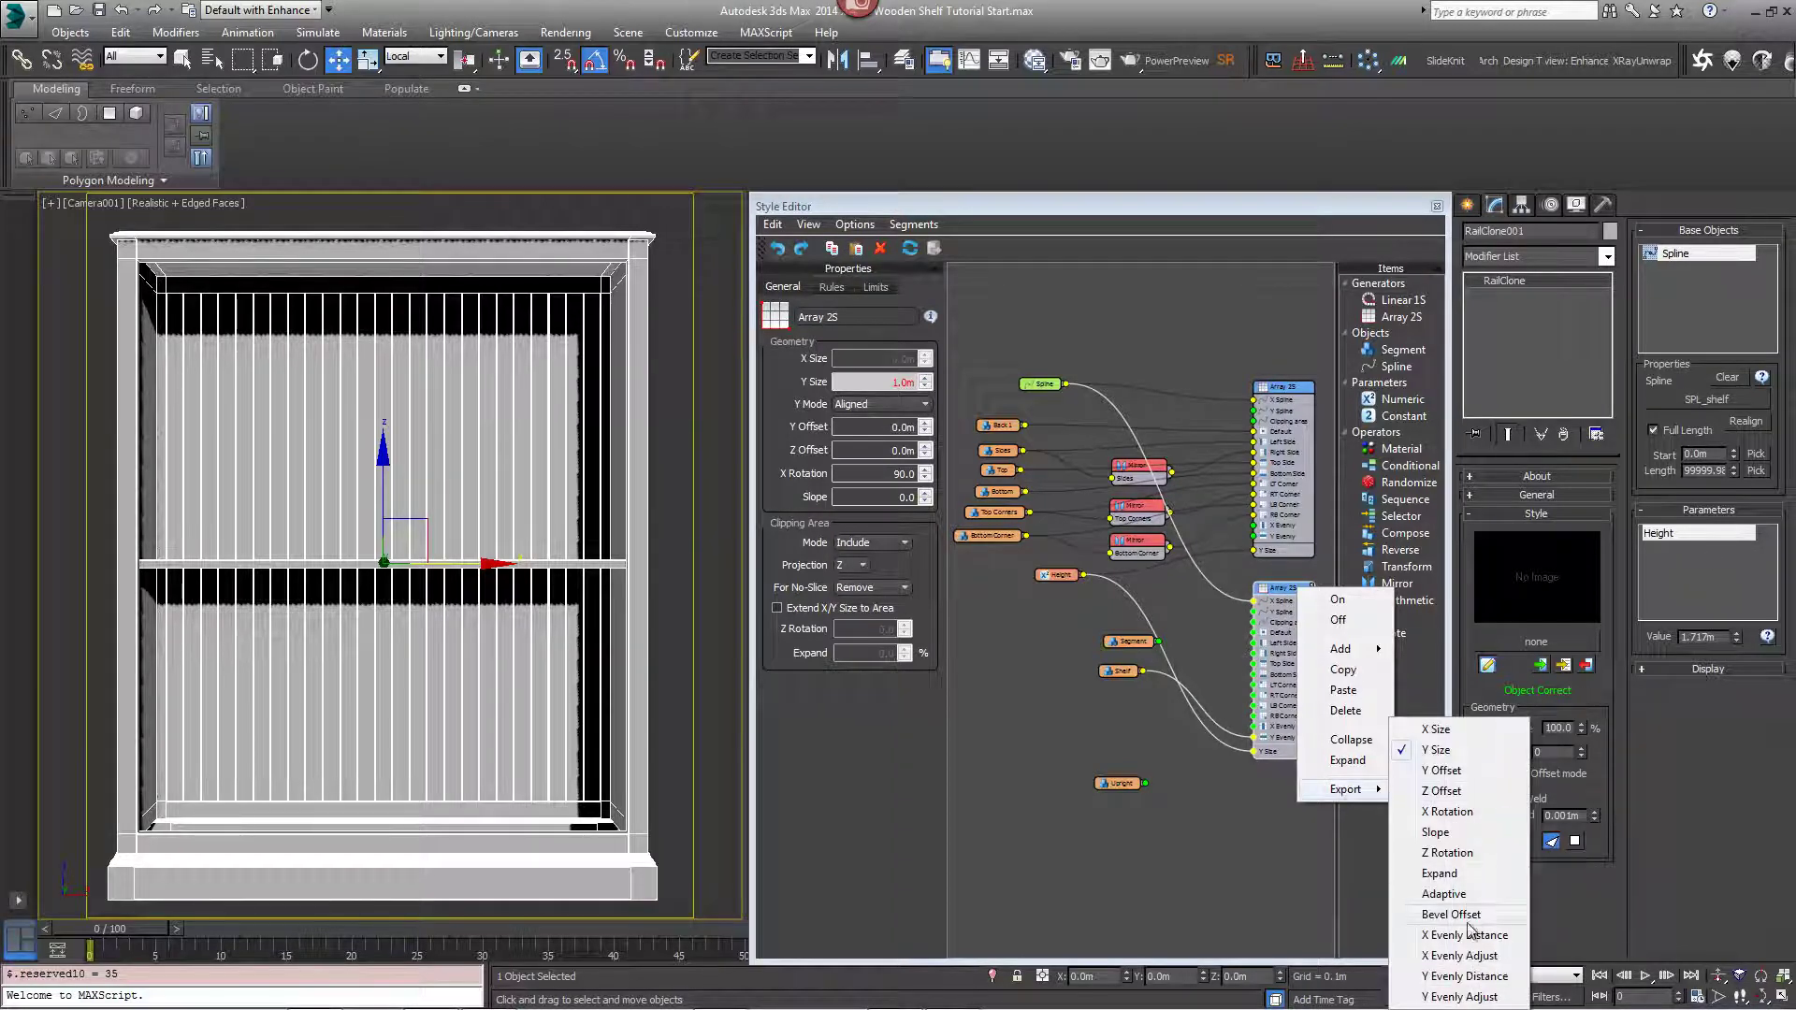
pyautogui.click(1466, 934)
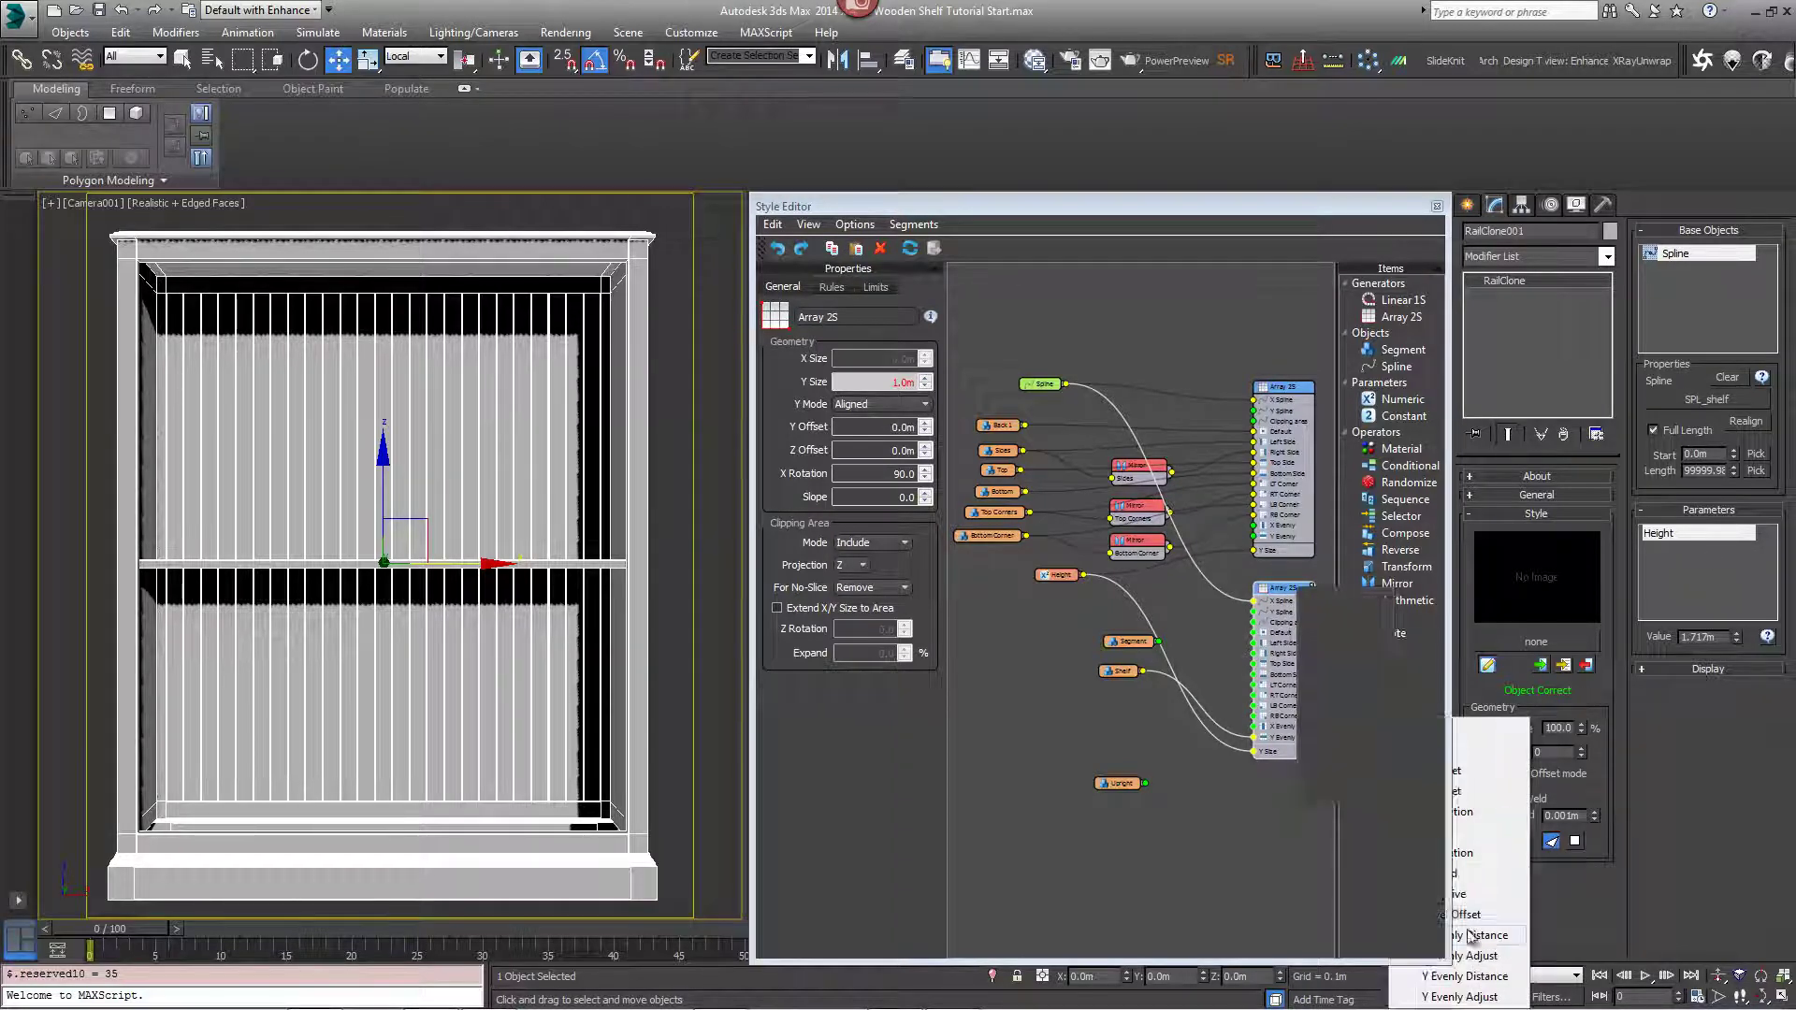
# Export the Y Evenly Distance parameter of the copied Array 2S generator as a node input.
pyautogui.rightClick(1283, 589)
pyautogui.moveTo(1363, 793)
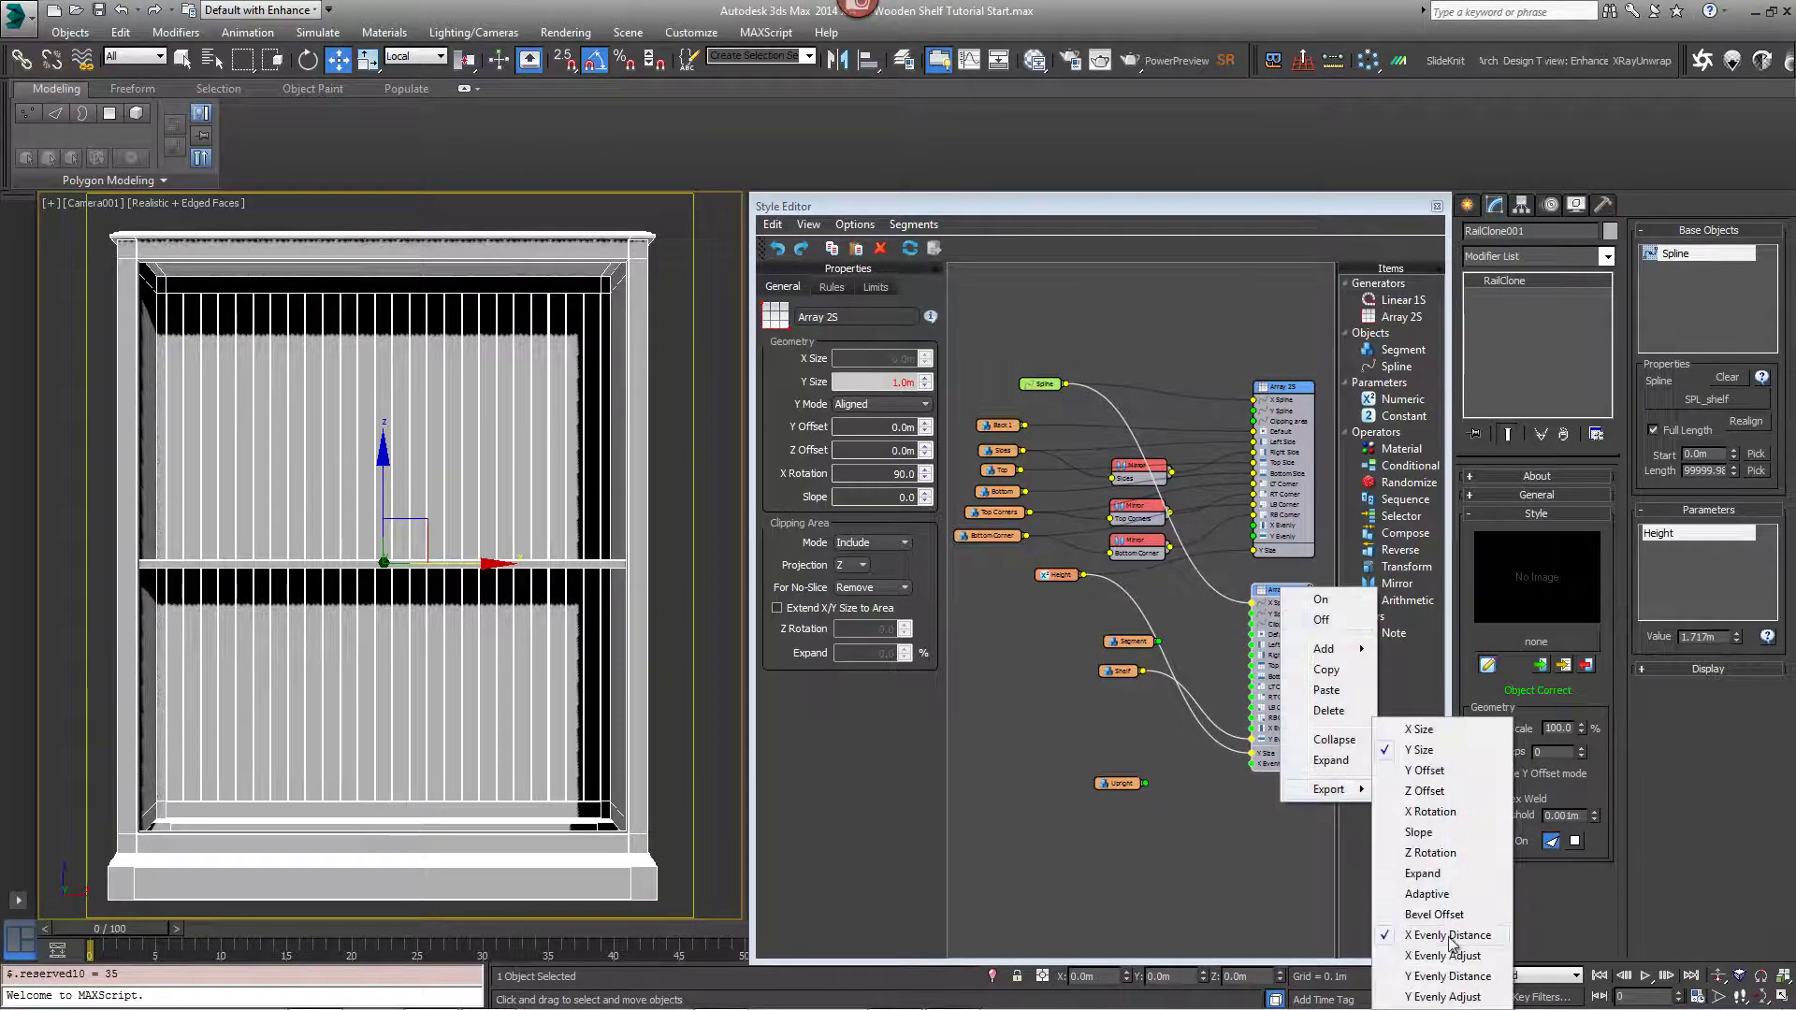
pyautogui.click(1447, 975)
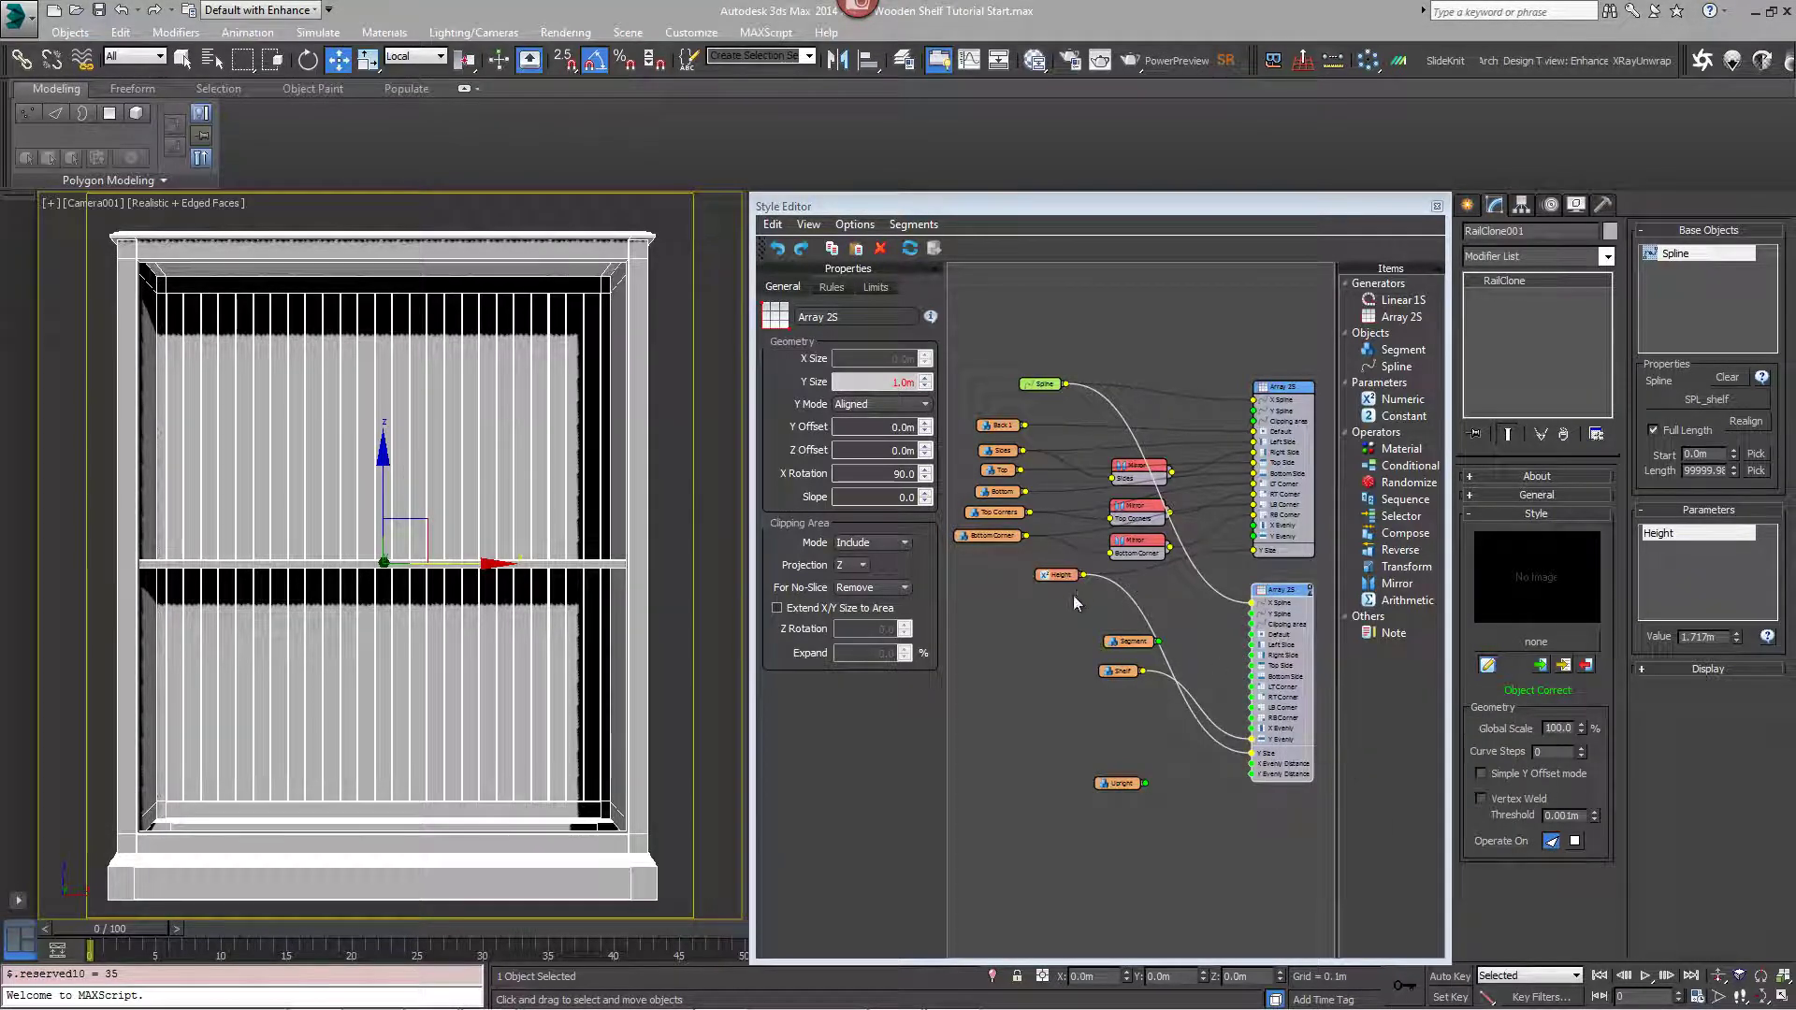
# Make two copies of the Height parameter node and place them one above the other below the Shelf segment.
pyautogui.moveTo(1070, 578); pyautogui.dragTo(1039, 584)
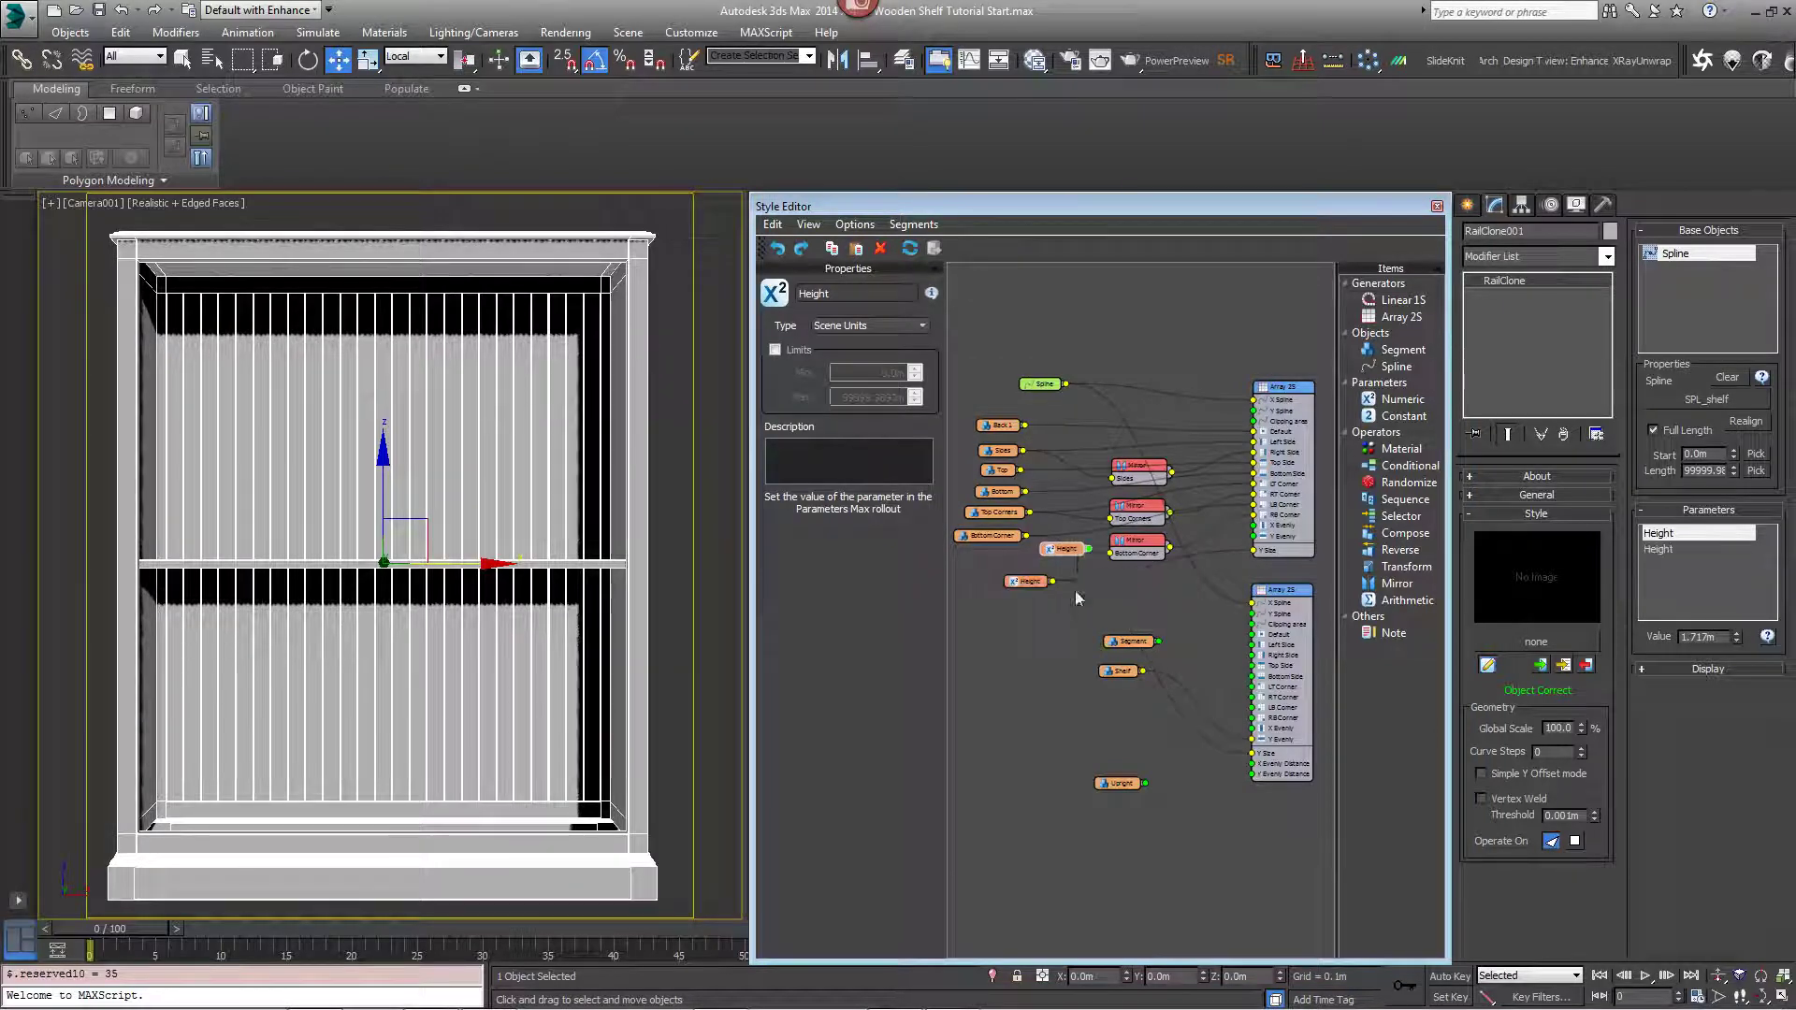
pyautogui.hotkey('ctrl', 'v')
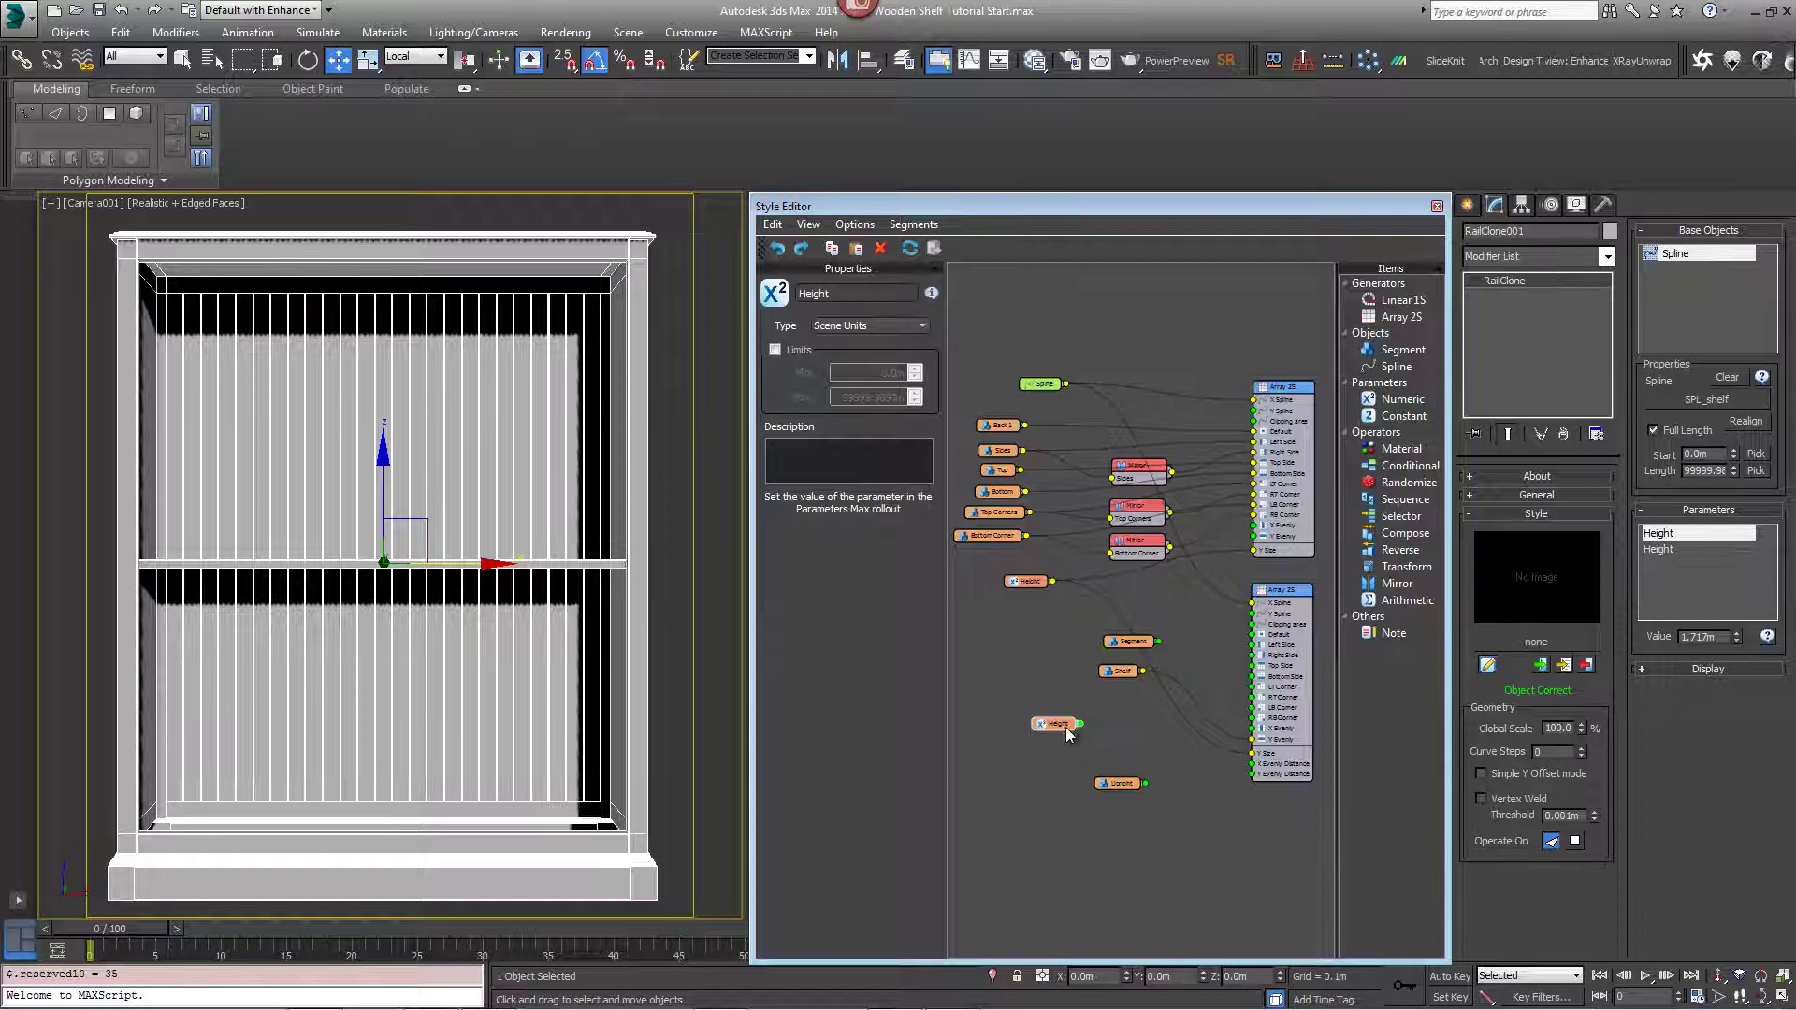
pyautogui.hotkey('ctrl', 'v')
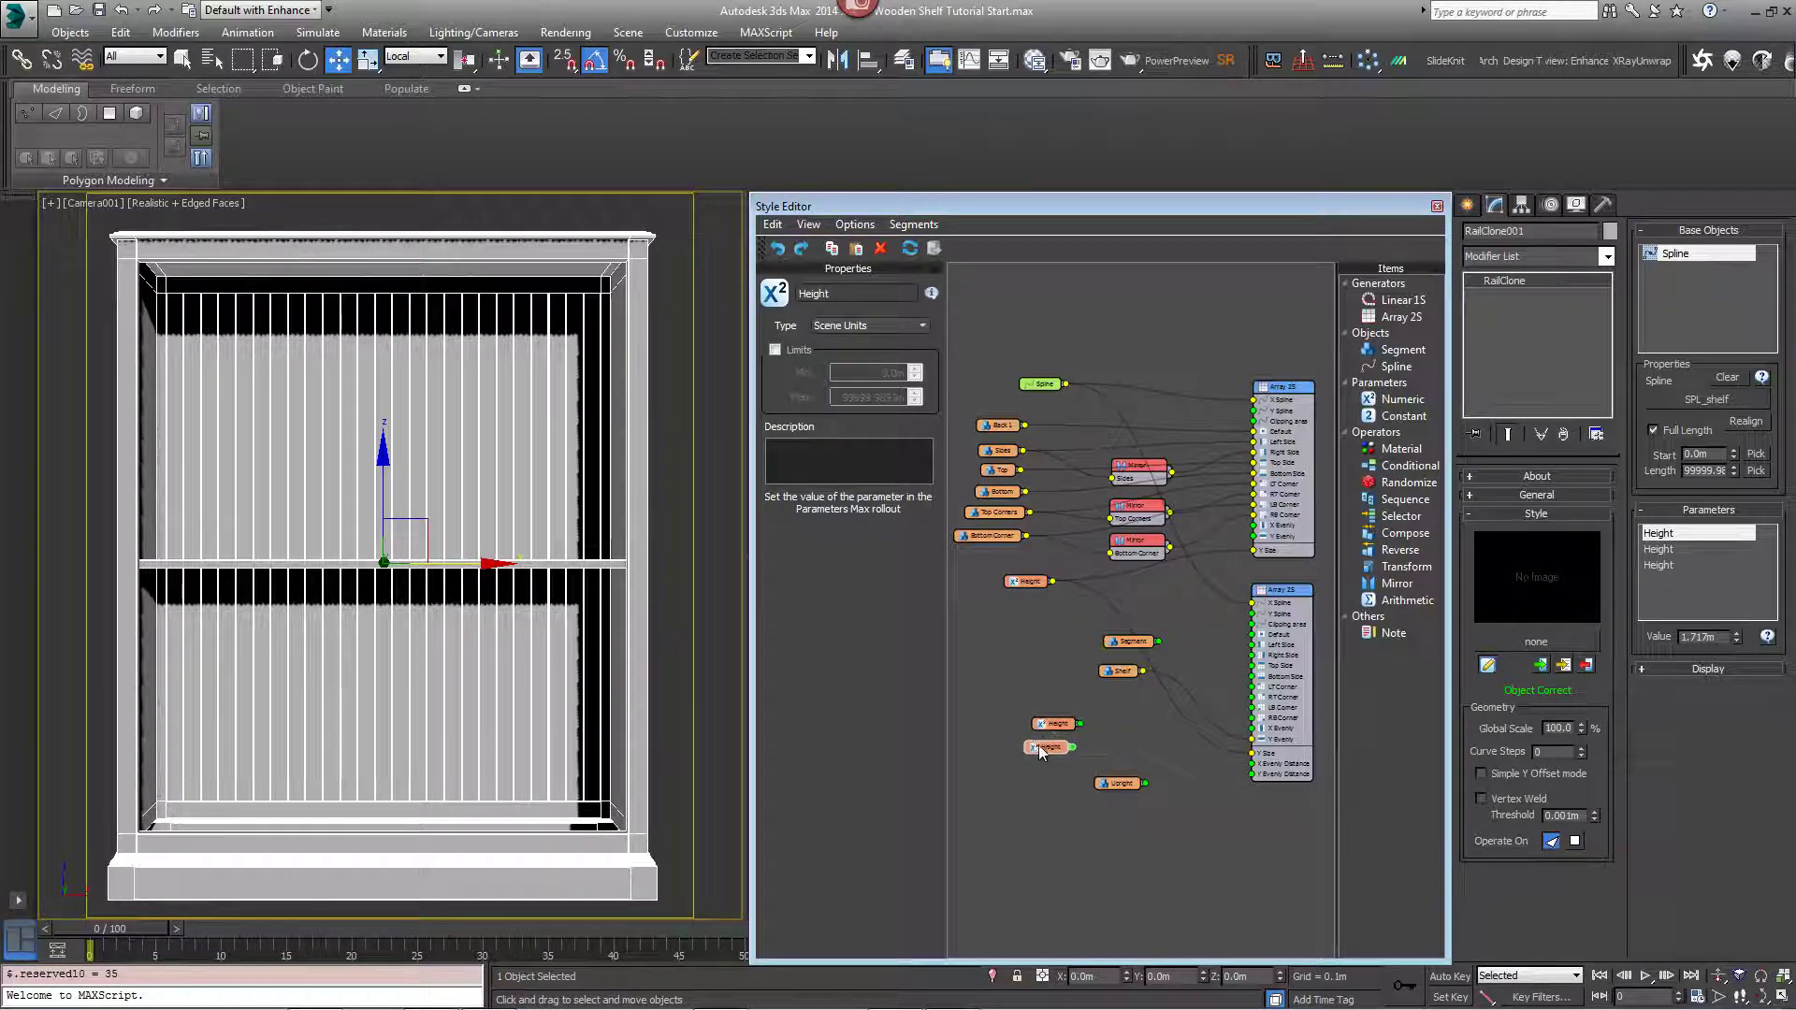
pyautogui.moveTo(1040, 747); pyautogui.dragTo(1052, 746)
# Rename the upper Height copy as Shelf height and wire it to the copied generator's Y Evenly Distance input.
pyautogui.click(1057, 723)
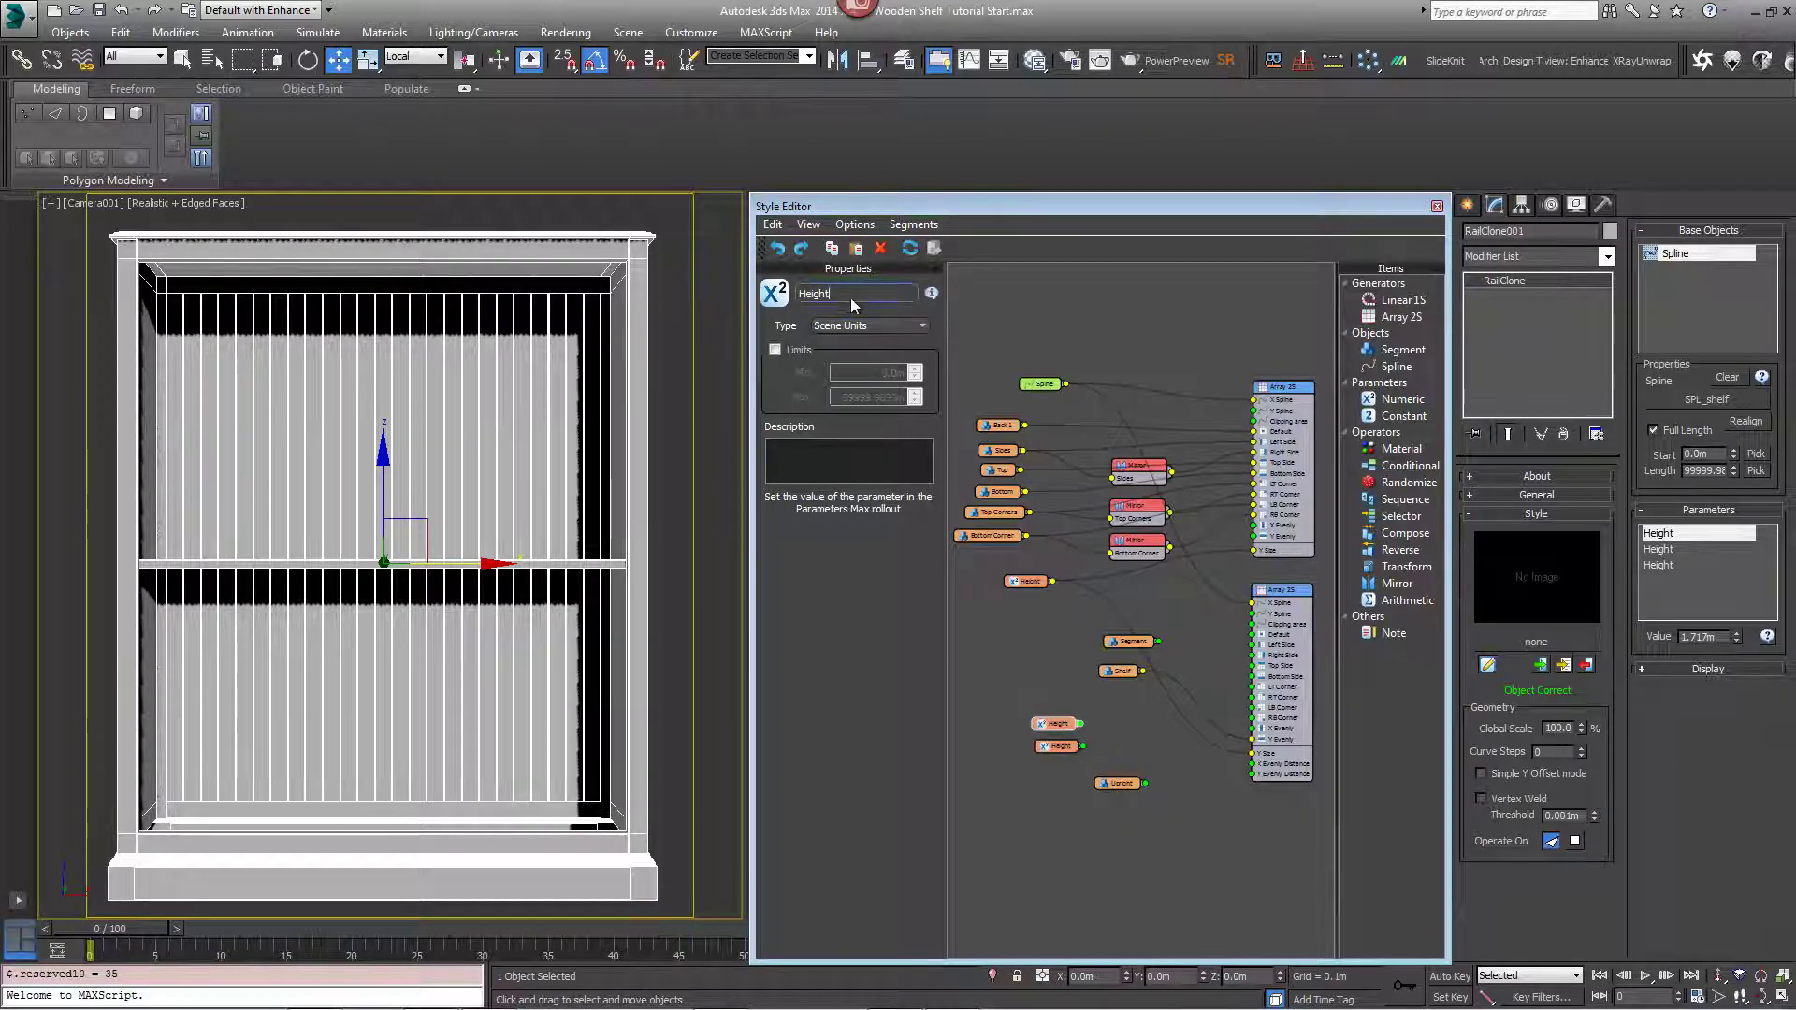
pyautogui.moveTo(850, 297); pyautogui.dragTo(789, 308)
pyautogui.write('Shelf h')
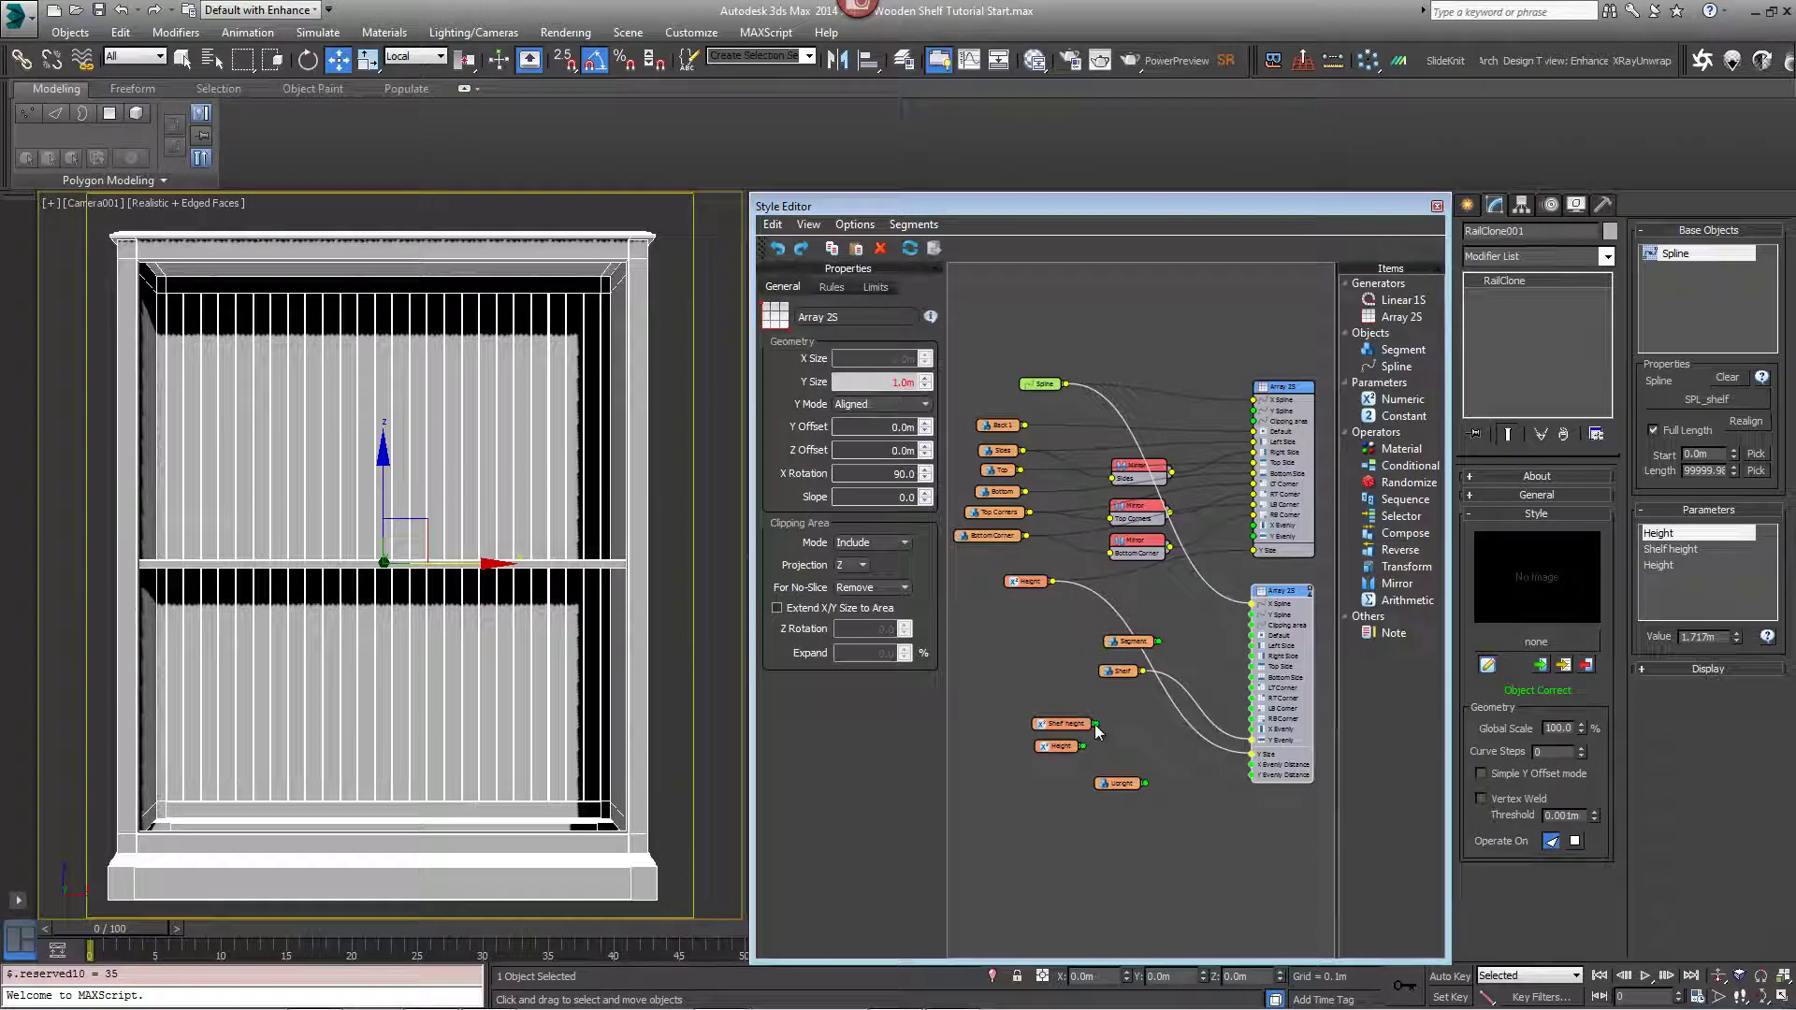
pyautogui.moveTo(1189, 750); pyautogui.dragTo(1254, 777)
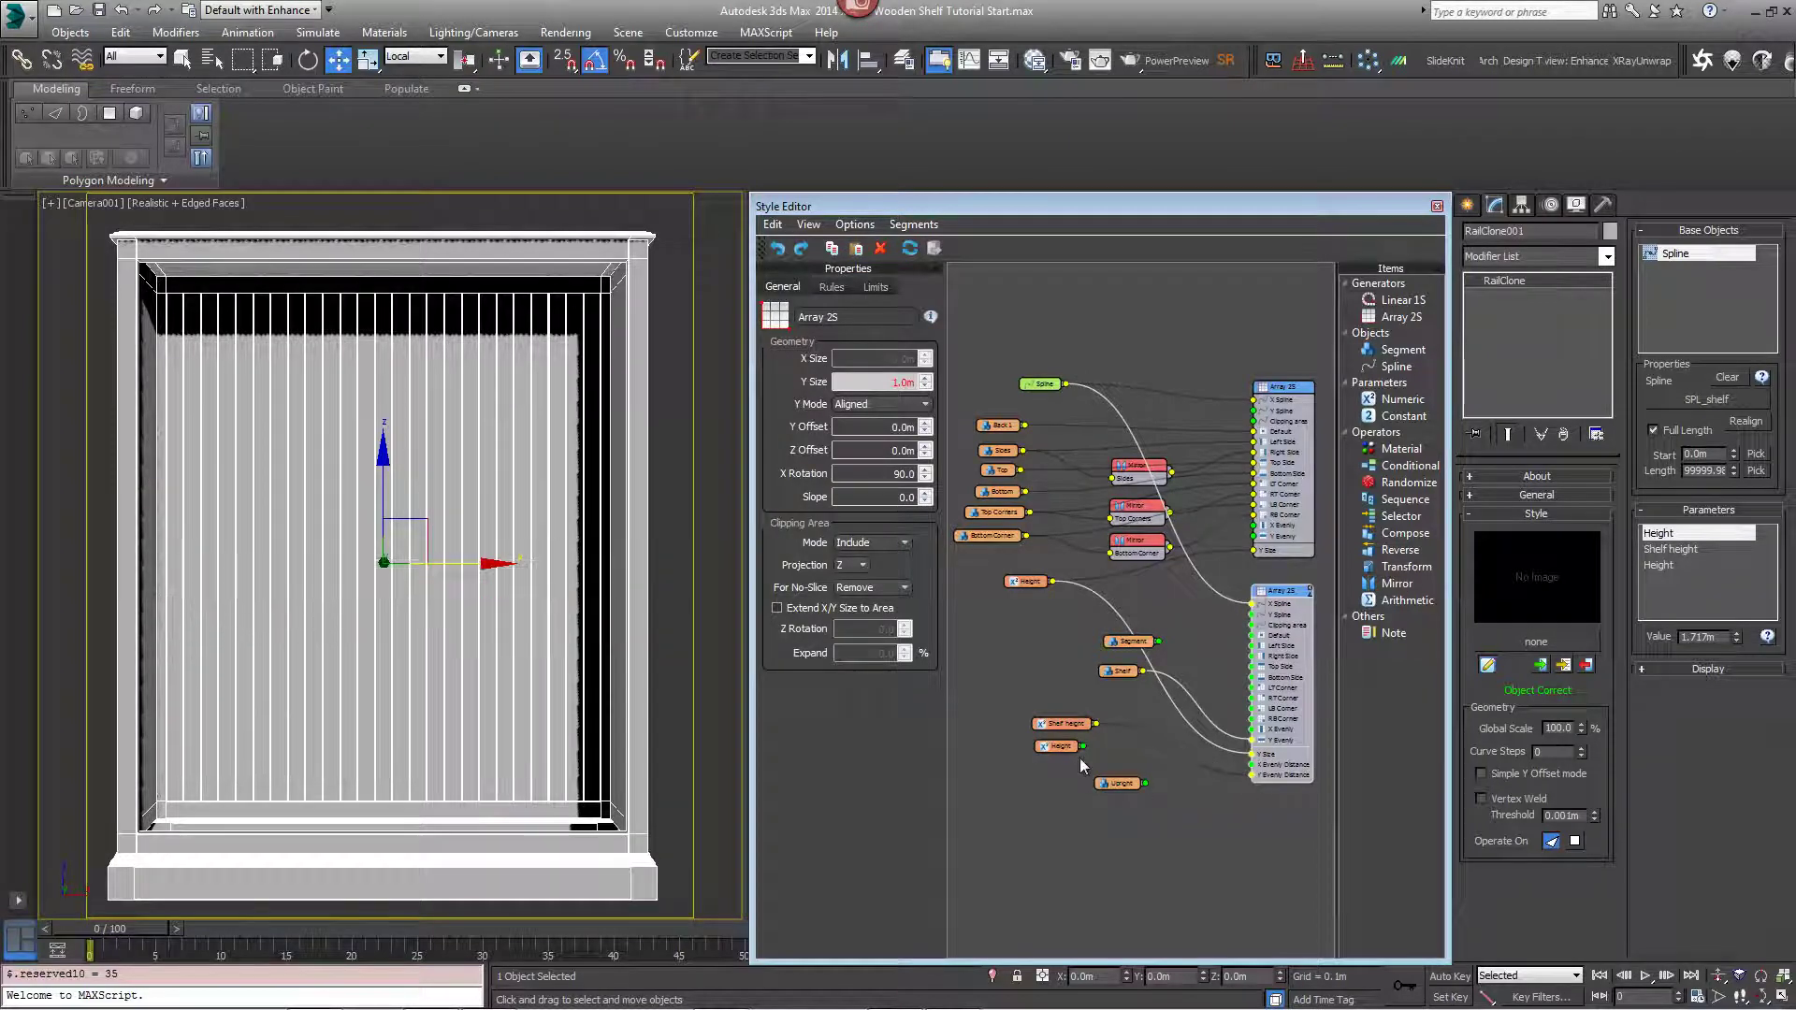
# Rename the remaining Height copy as Verticals width and wire it to the X Evenly Distance input.
pyautogui.click(1070, 748)
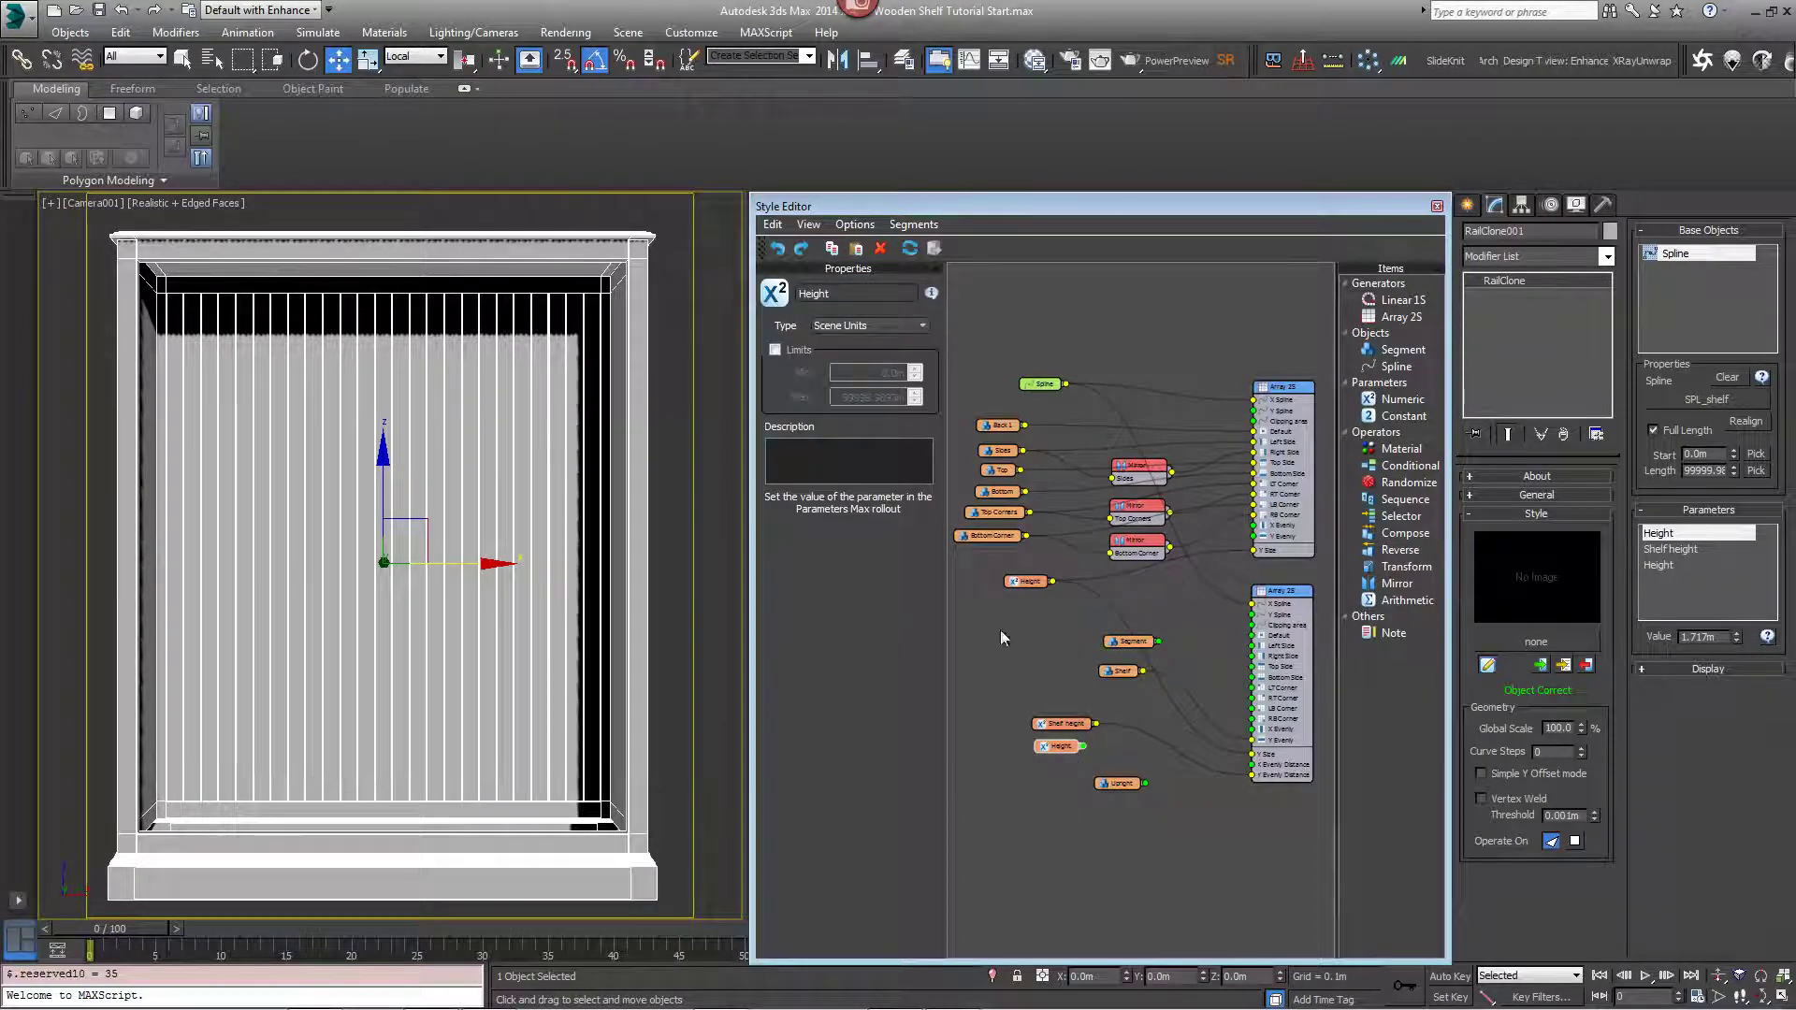
pyautogui.hotkey('ctrl', 'a')
pyautogui.write('Verticals w')
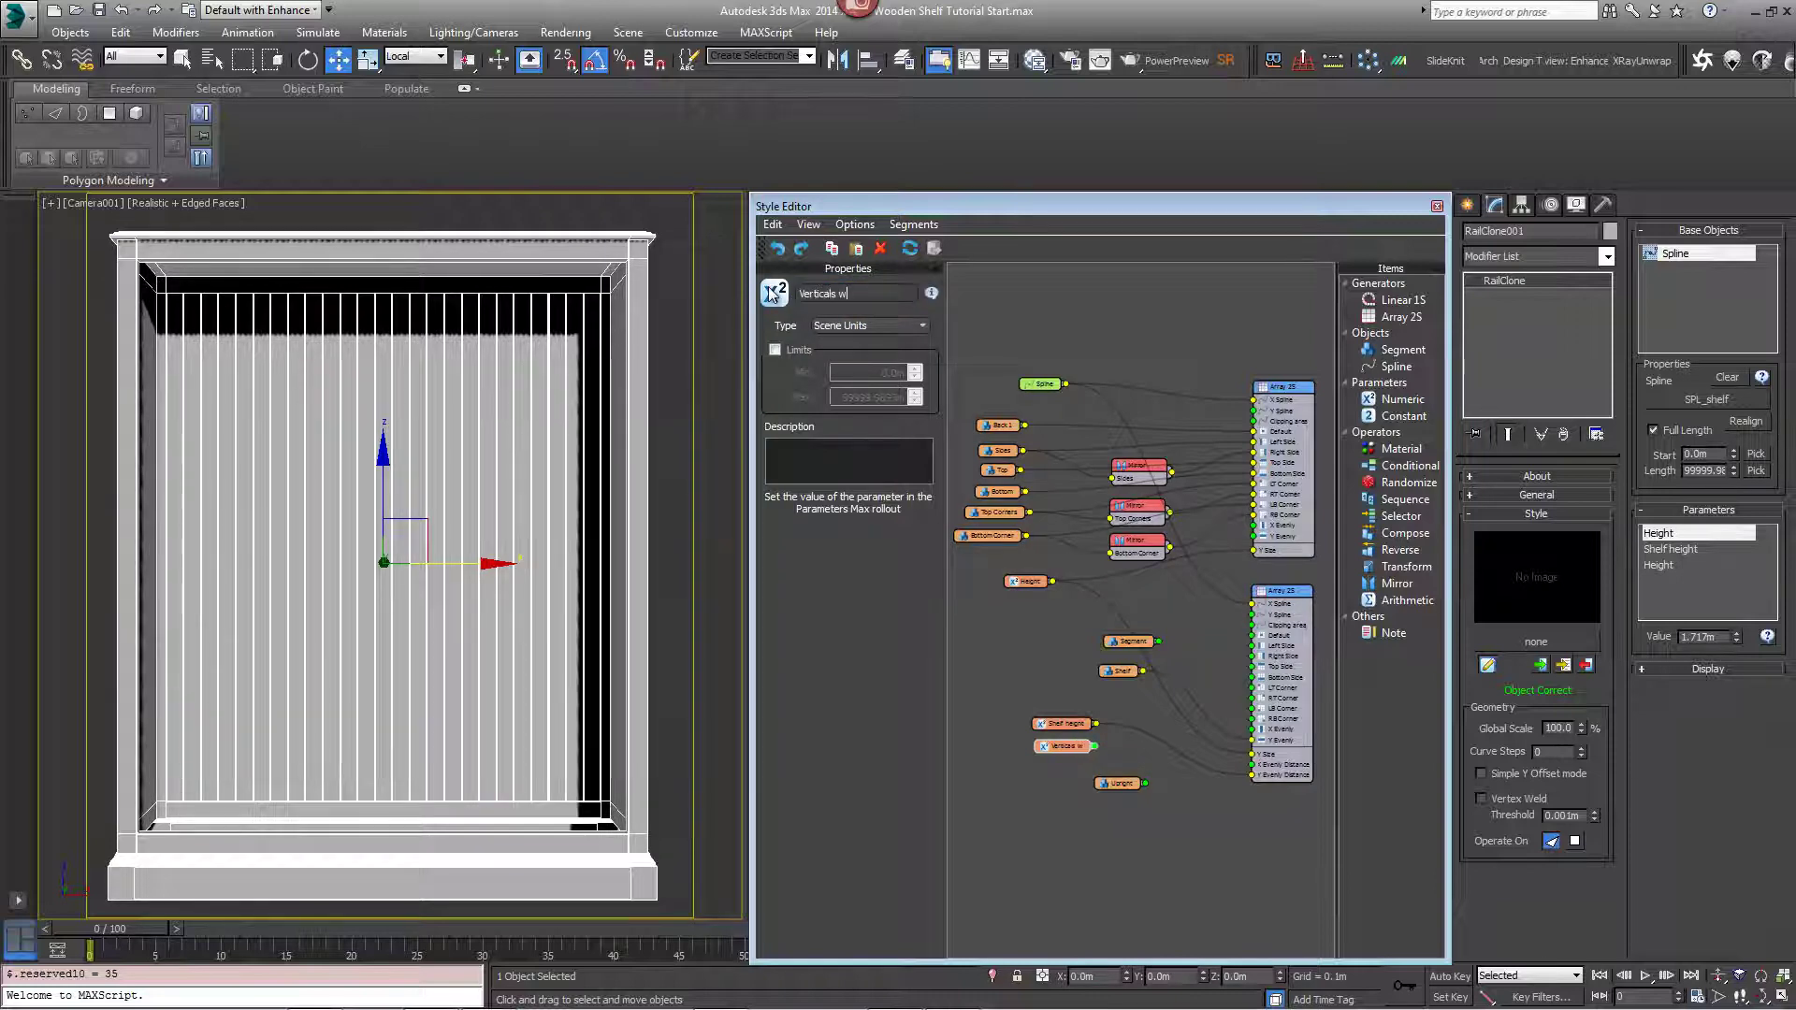
pyautogui.write('idth')
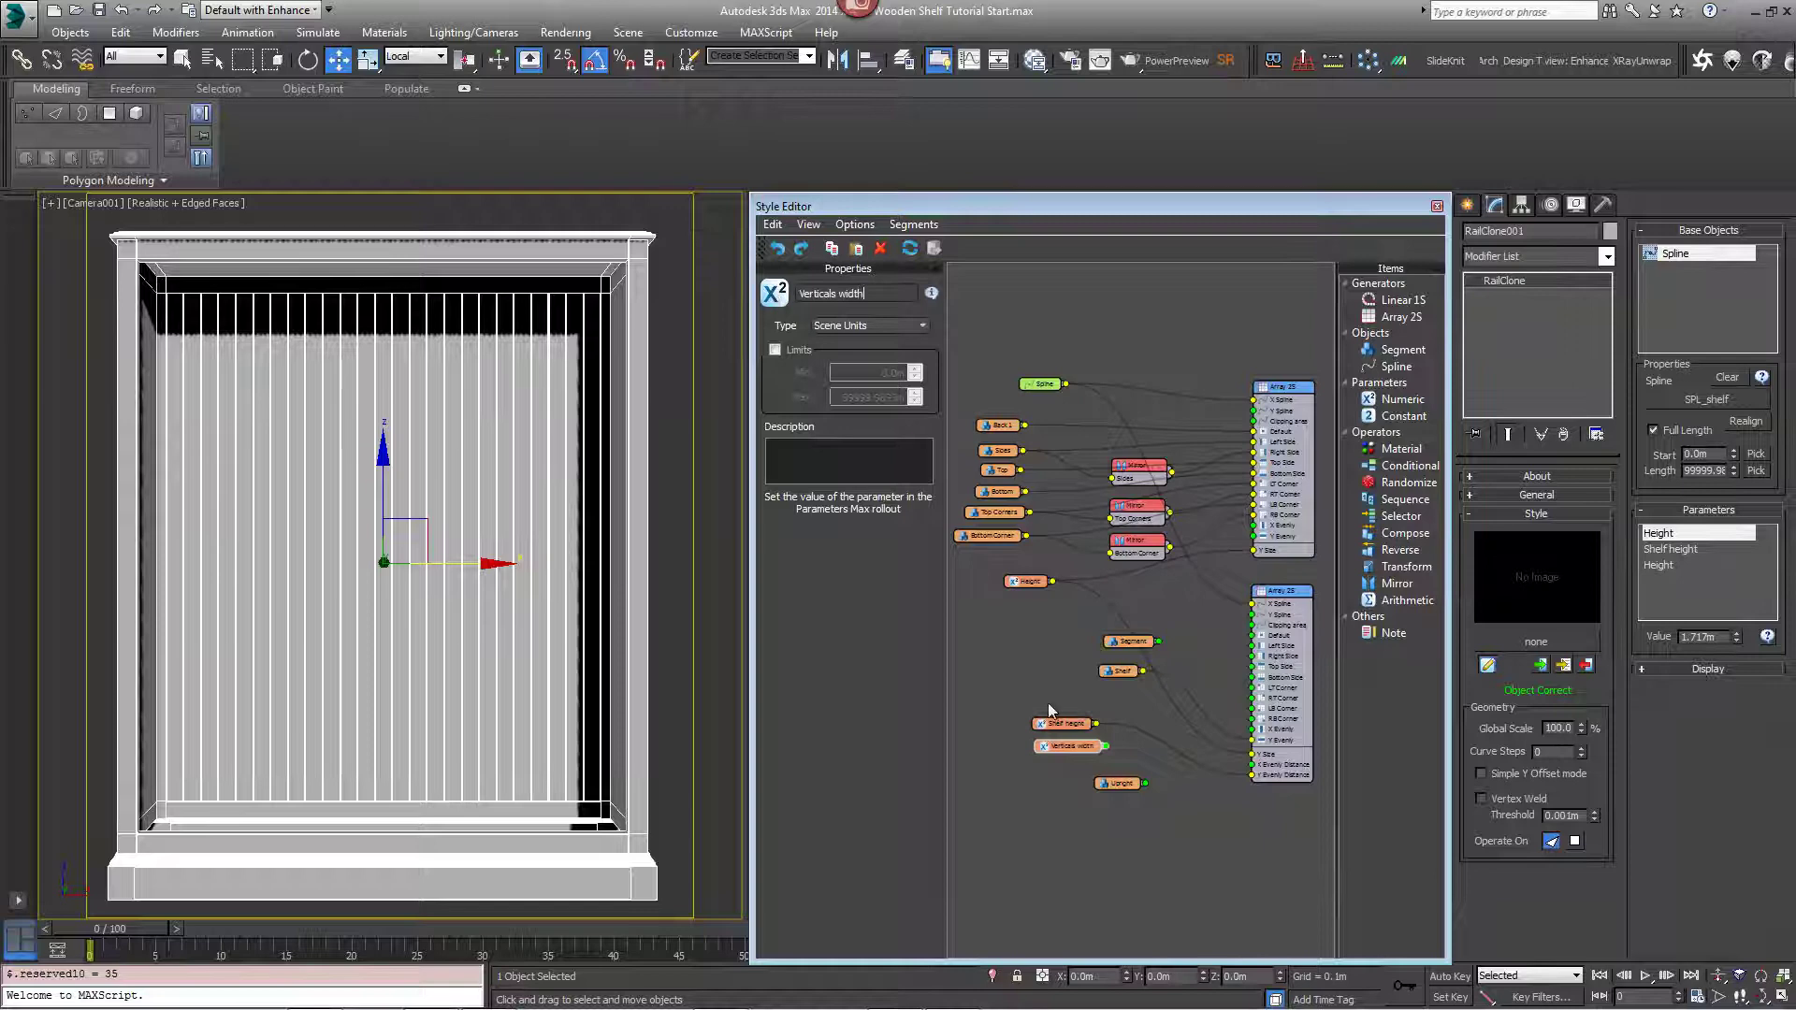
pyautogui.moveTo(1106, 748); pyautogui.dragTo(1251, 769)
# Set the Shelf height parameter to 0.5 m and the Verticals width parameter to 0.3 m.
pyautogui.click(1670, 549)
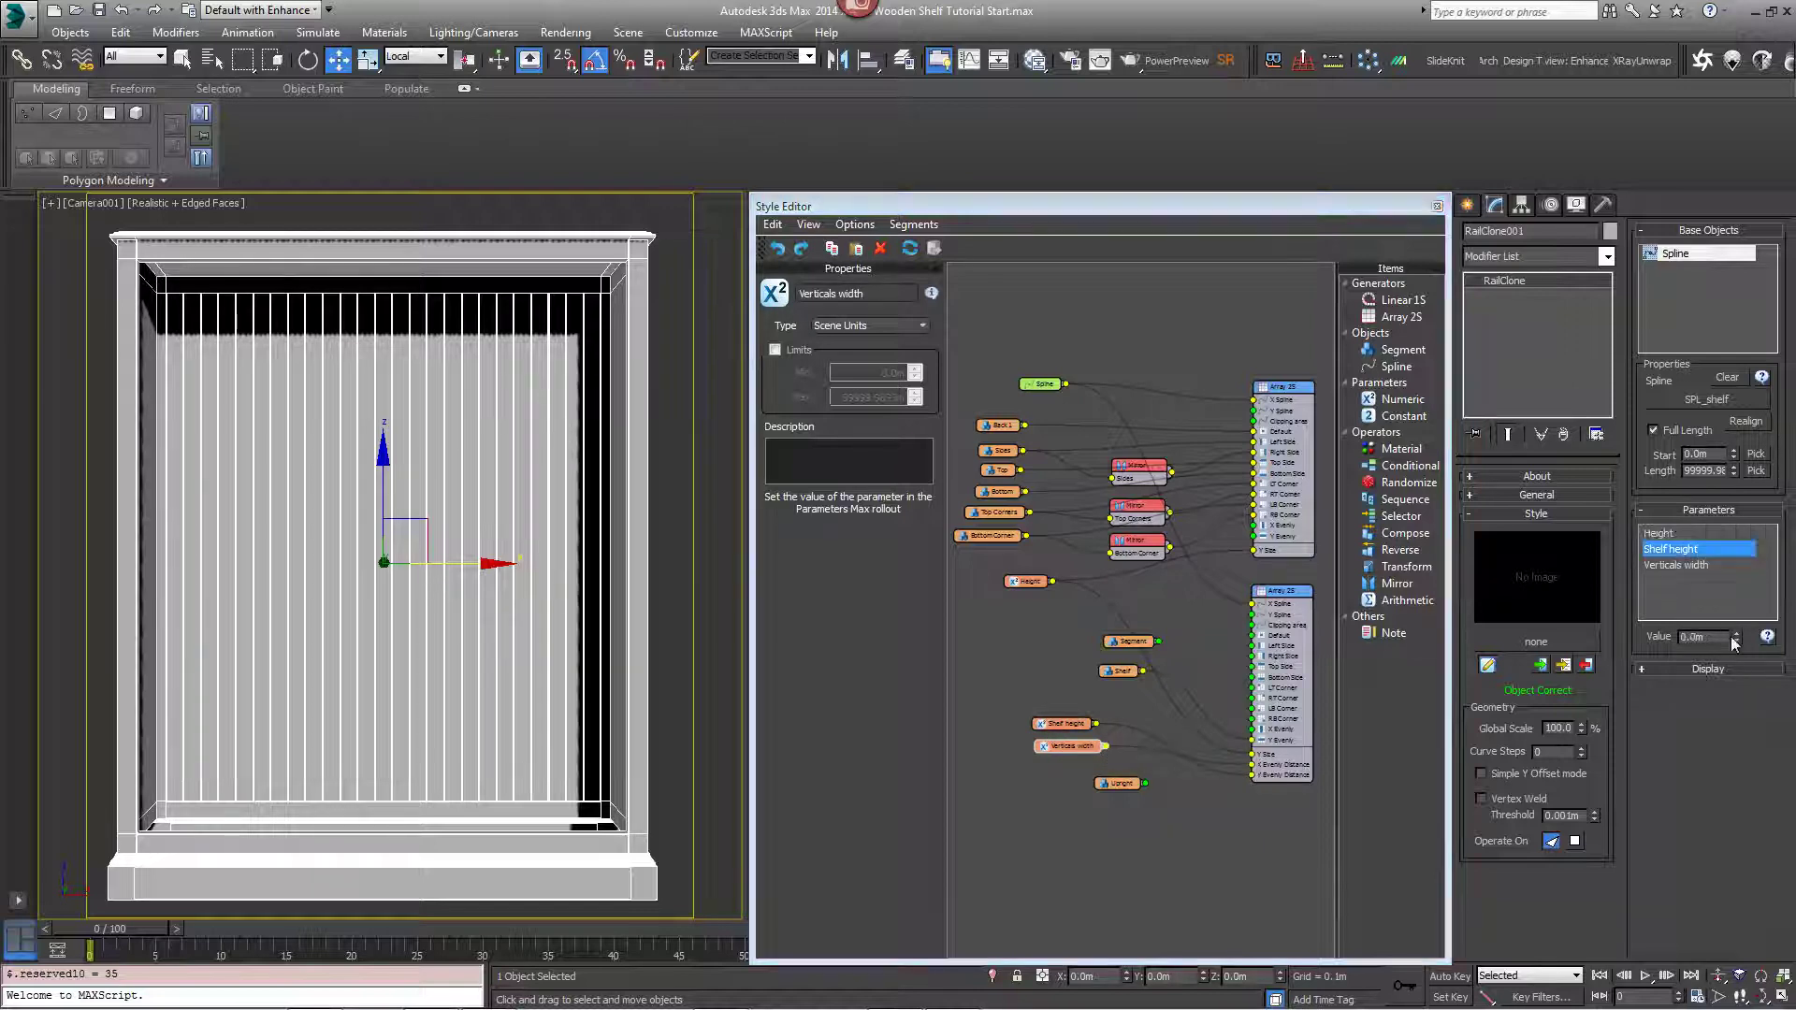
pyautogui.write('0.5')
pyautogui.press('Return')
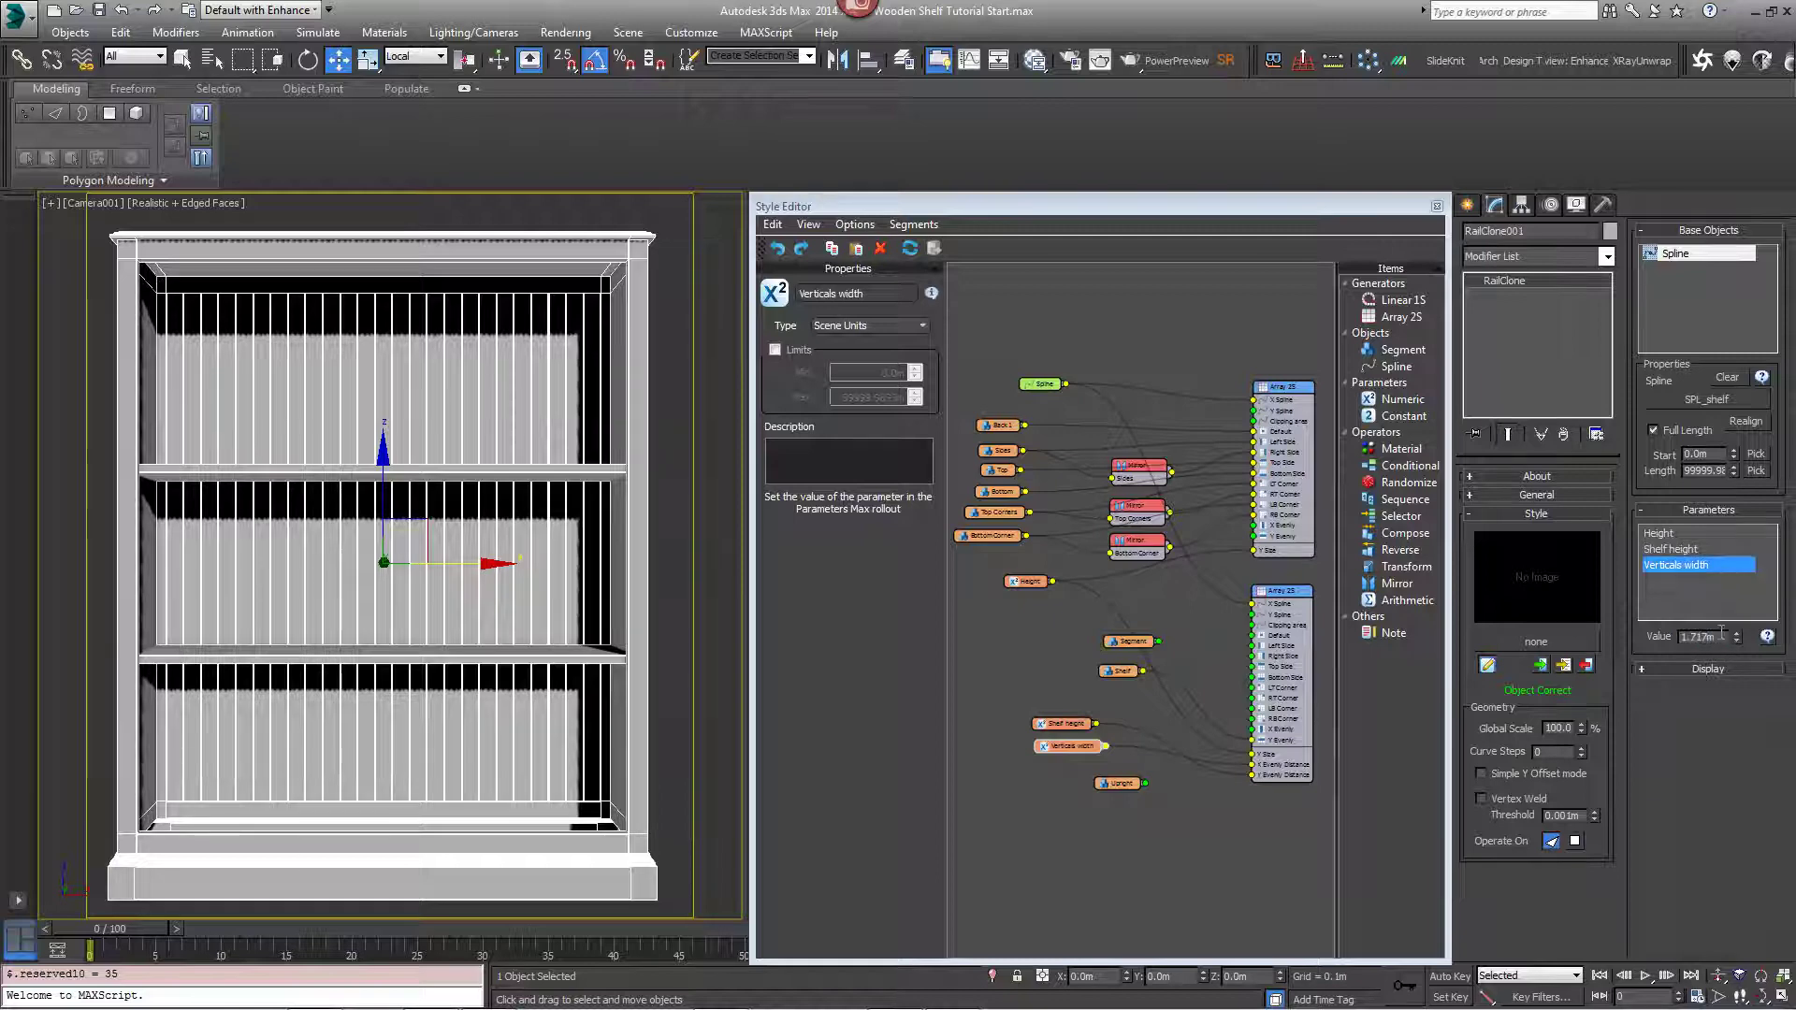
pyautogui.click(1701, 565)
pyautogui.press('BackSpace')
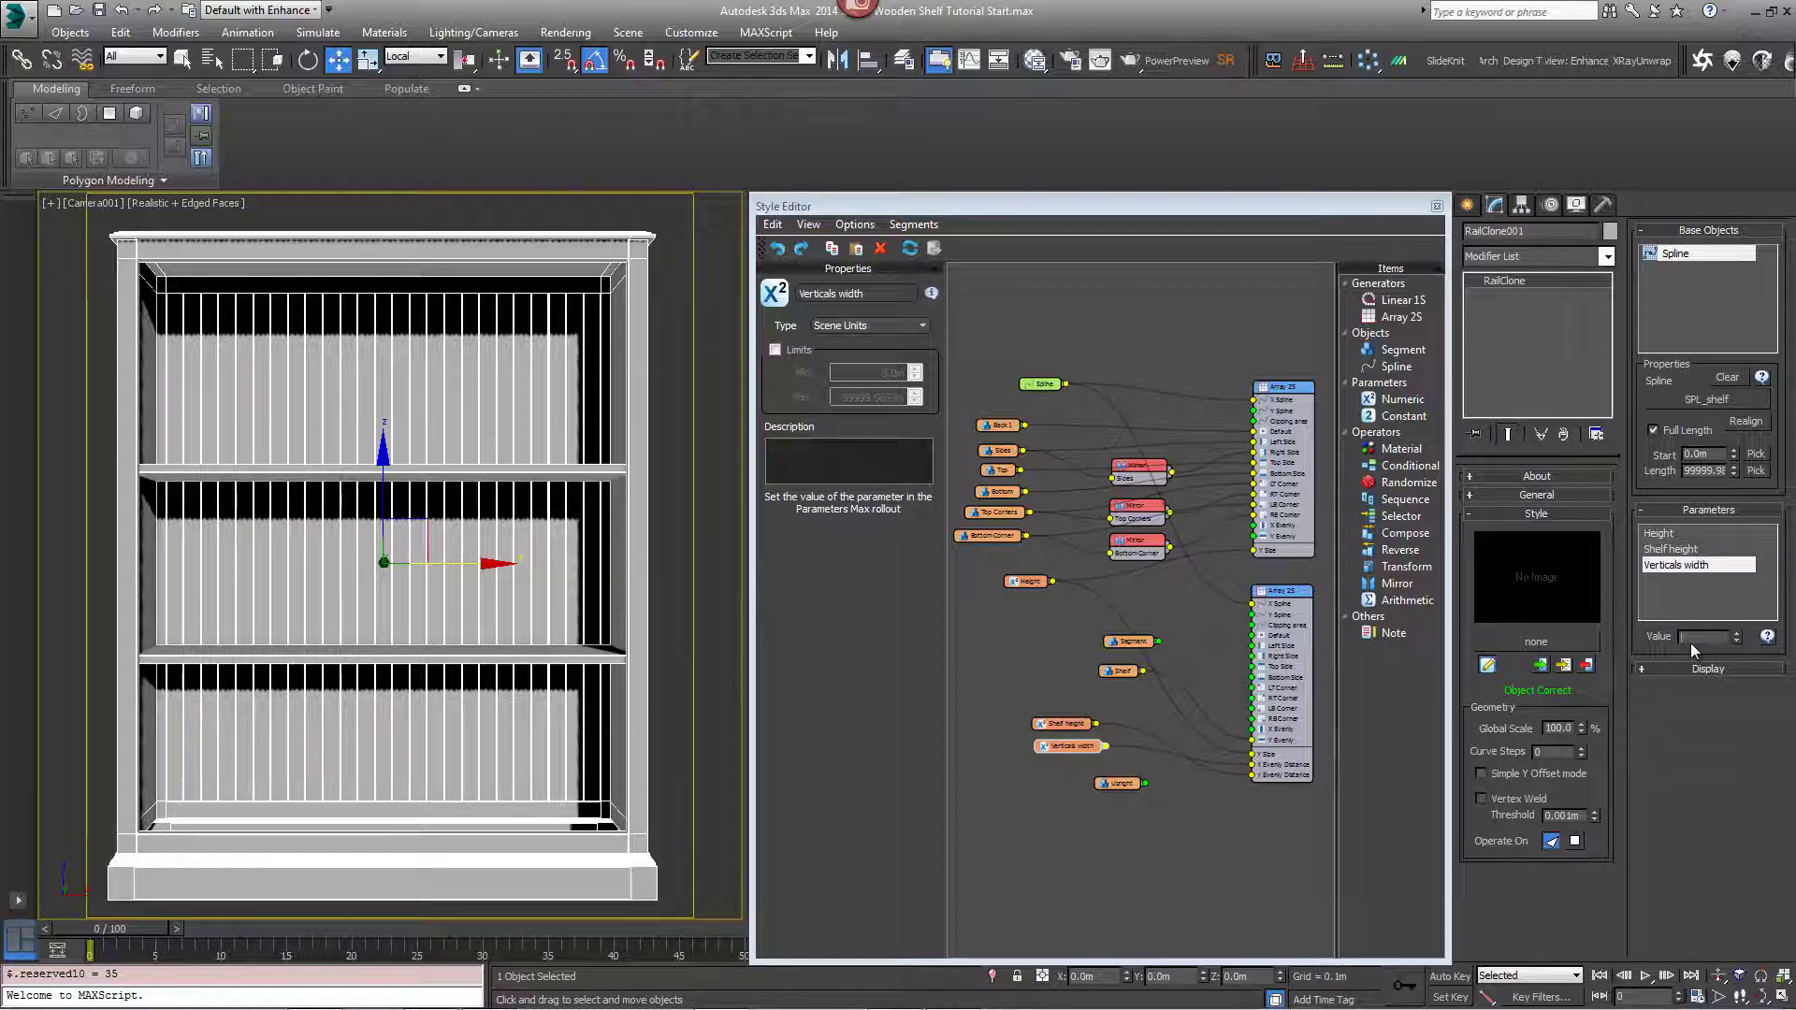
pyautogui.write('3')
pyautogui.press('Return')
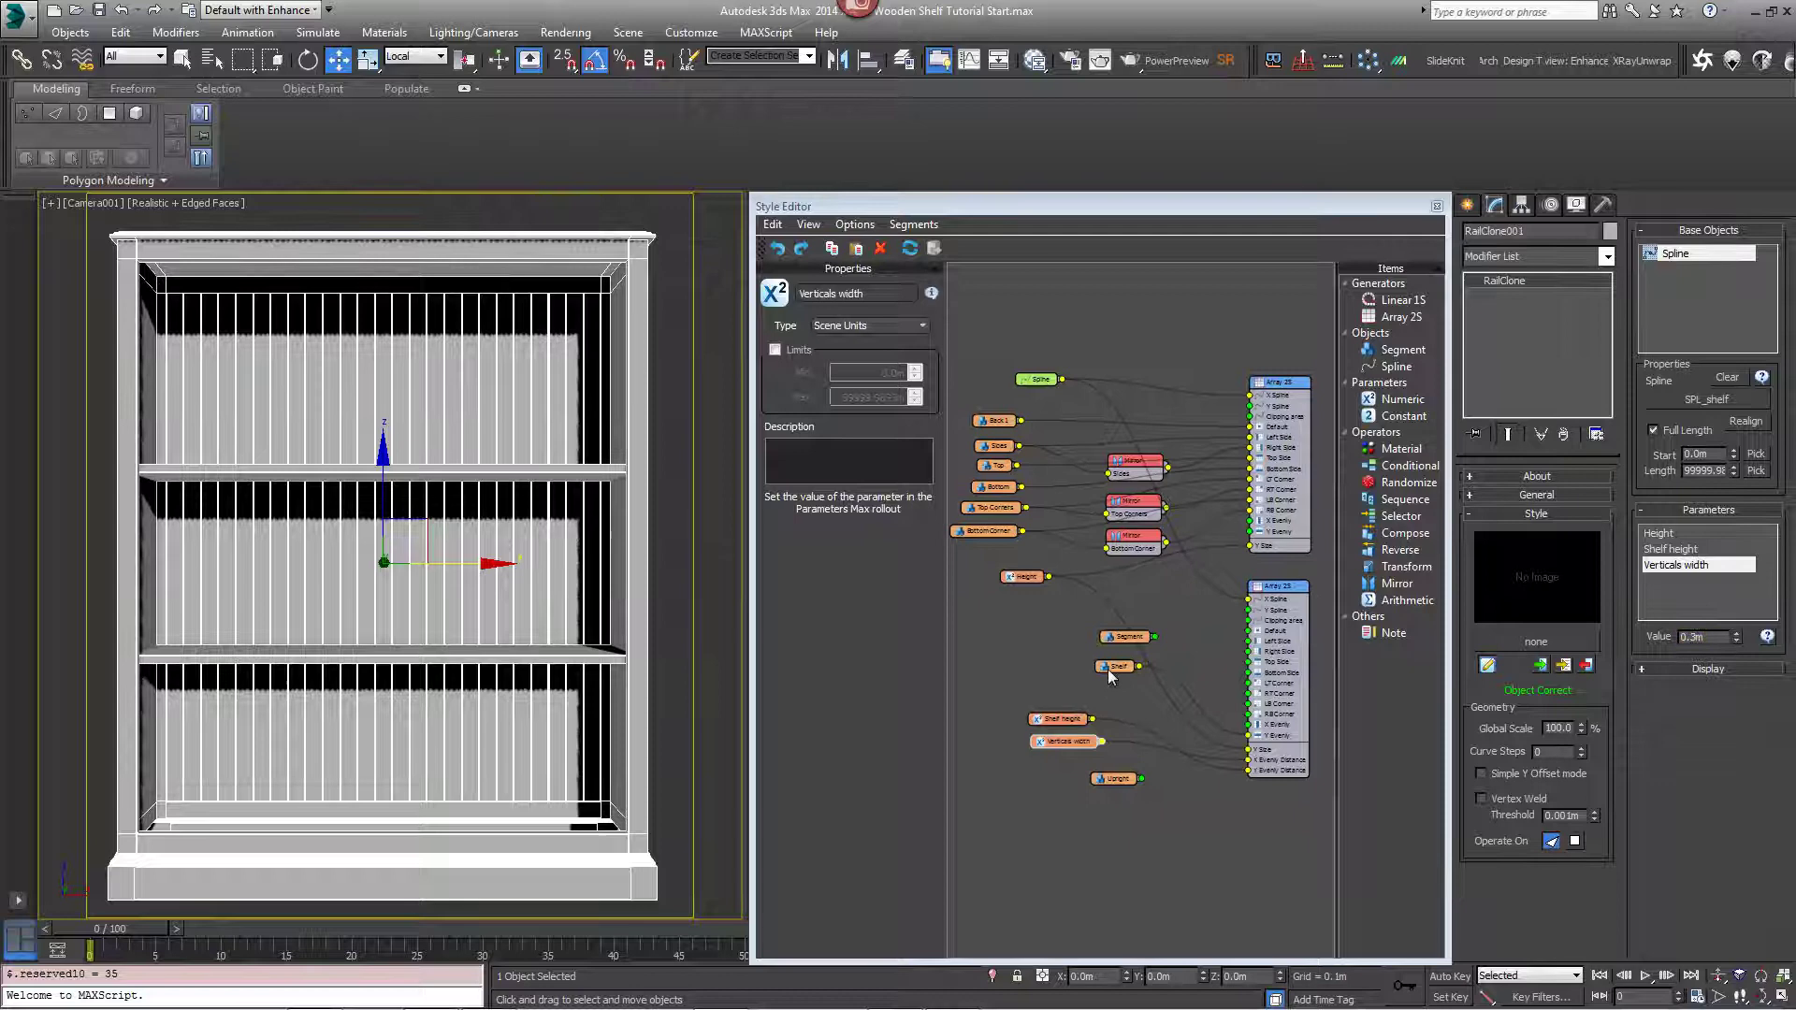
# Wire the Shelf segment to the second generator's Bottom Side input as well and set its fixed Y translation to 0.14 m.
pyautogui.moveTo(1110, 670); pyautogui.dragTo(1254, 680)
pyautogui.moveTo(593, 675); pyautogui.dragTo(588, 689, button='middle')
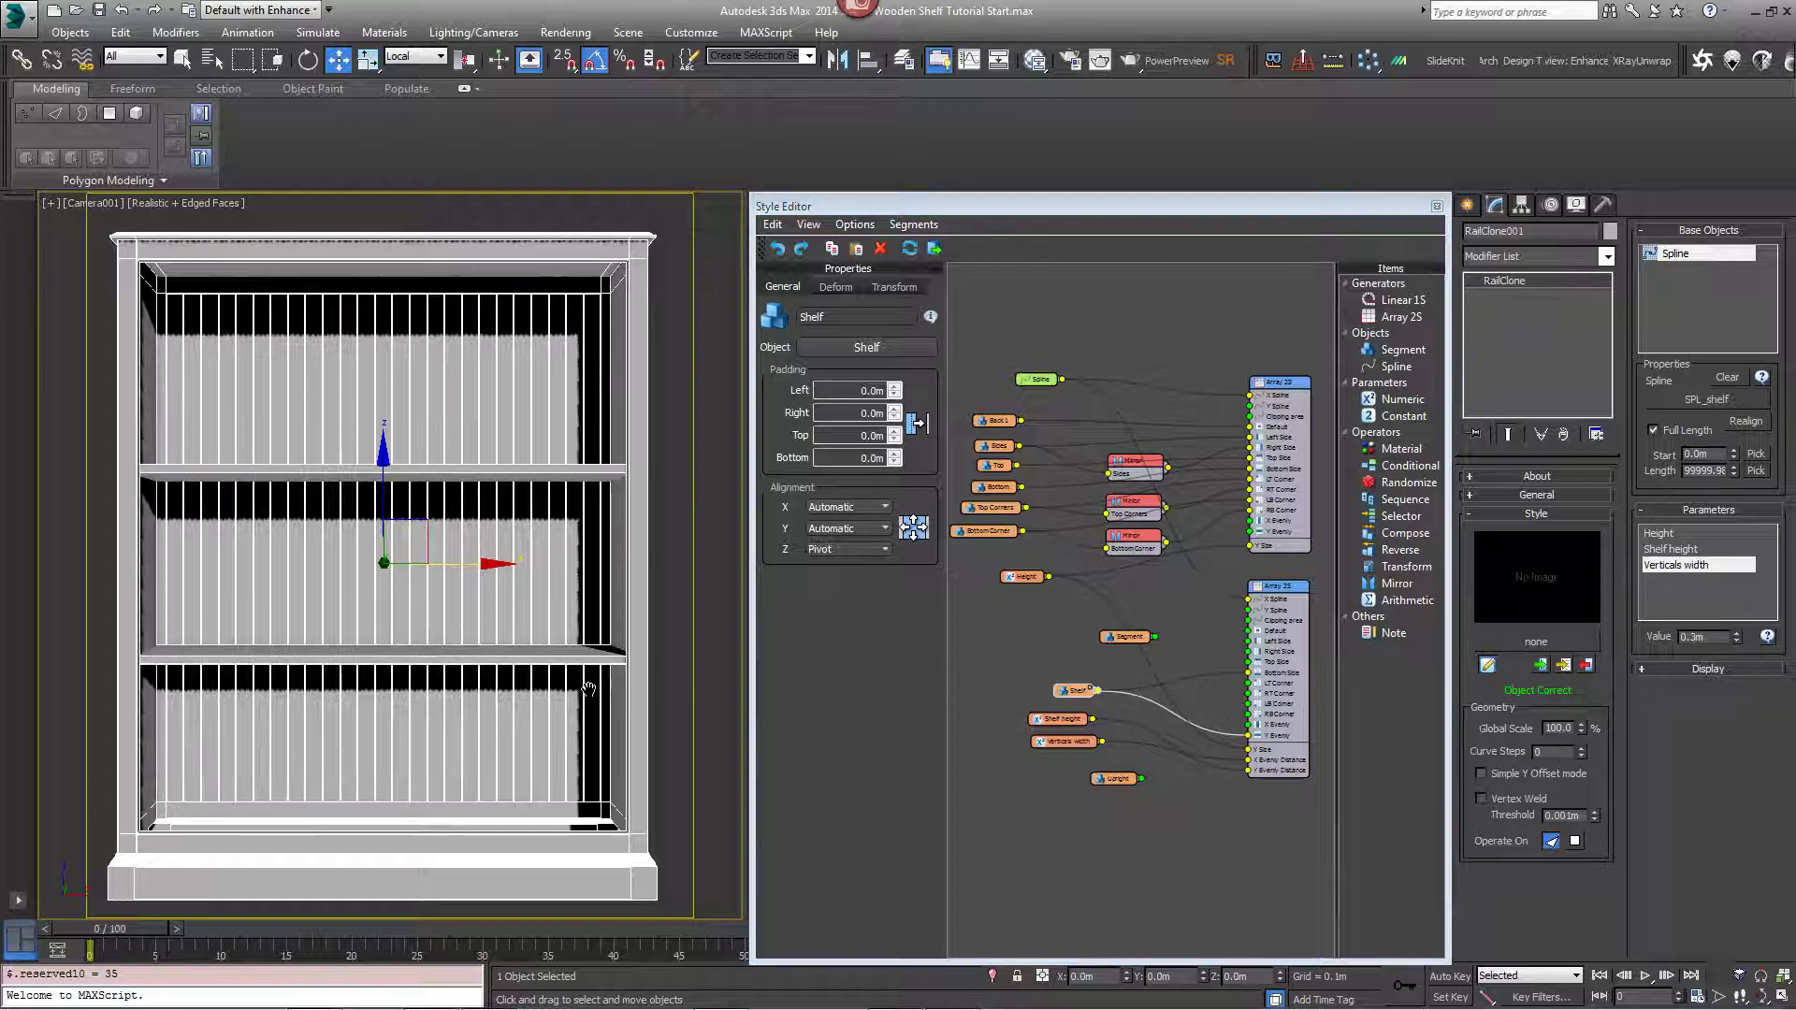
pyautogui.press('p')
pyautogui.keyDown('alt'); pyautogui.moveTo(489, 730); pyautogui.dragTo(567, 520, button='middle'); pyautogui.keyUp('alt')
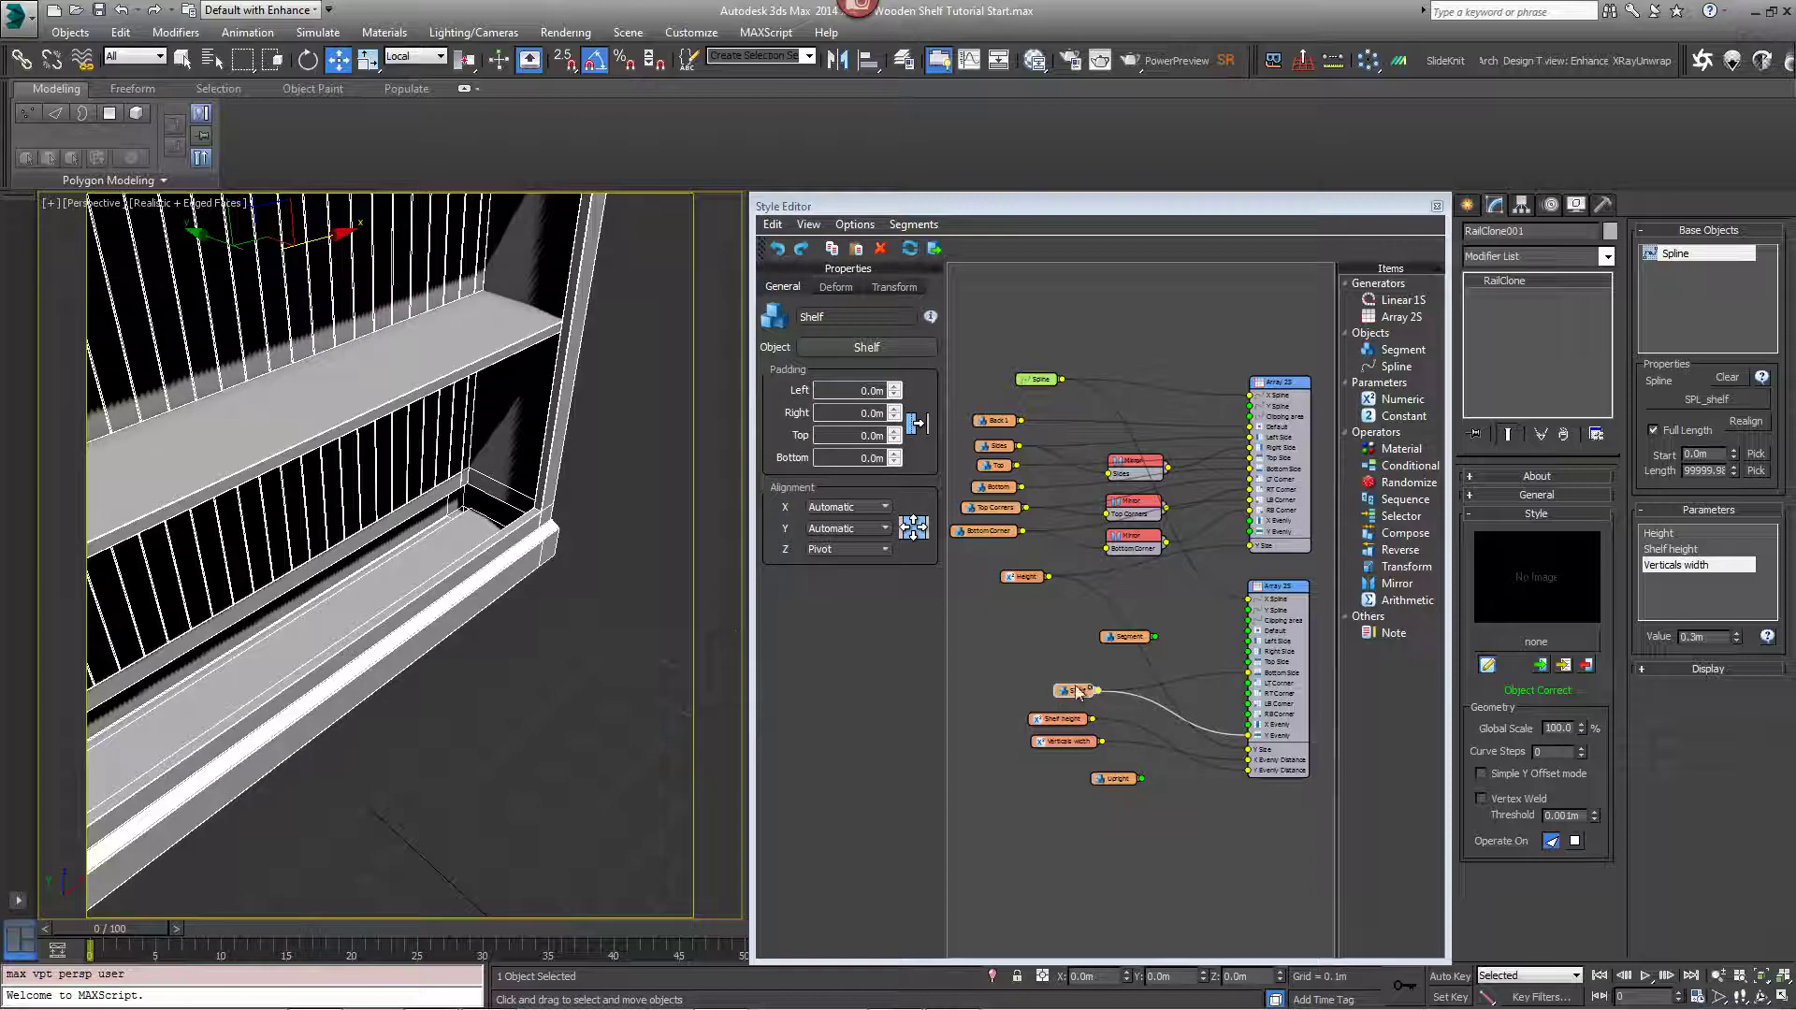
pyautogui.moveTo(1080, 692); pyautogui.dragTo(1054, 686)
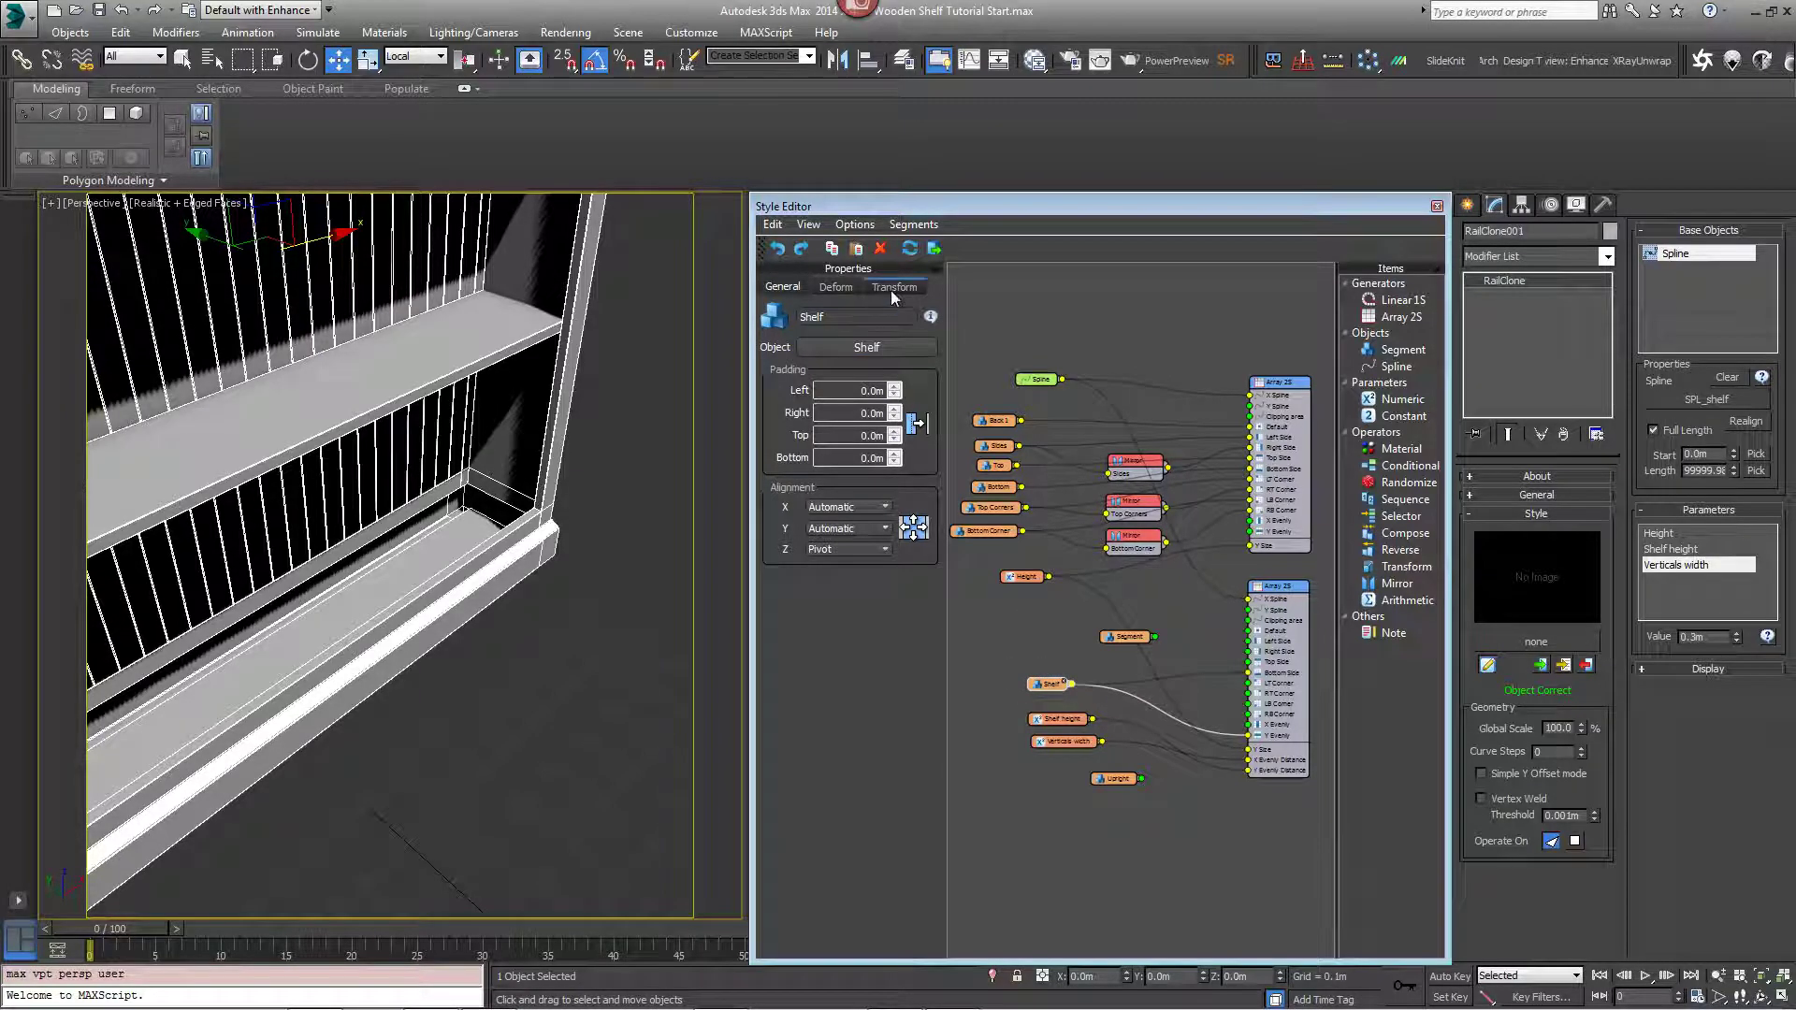
pyautogui.click(892, 290)
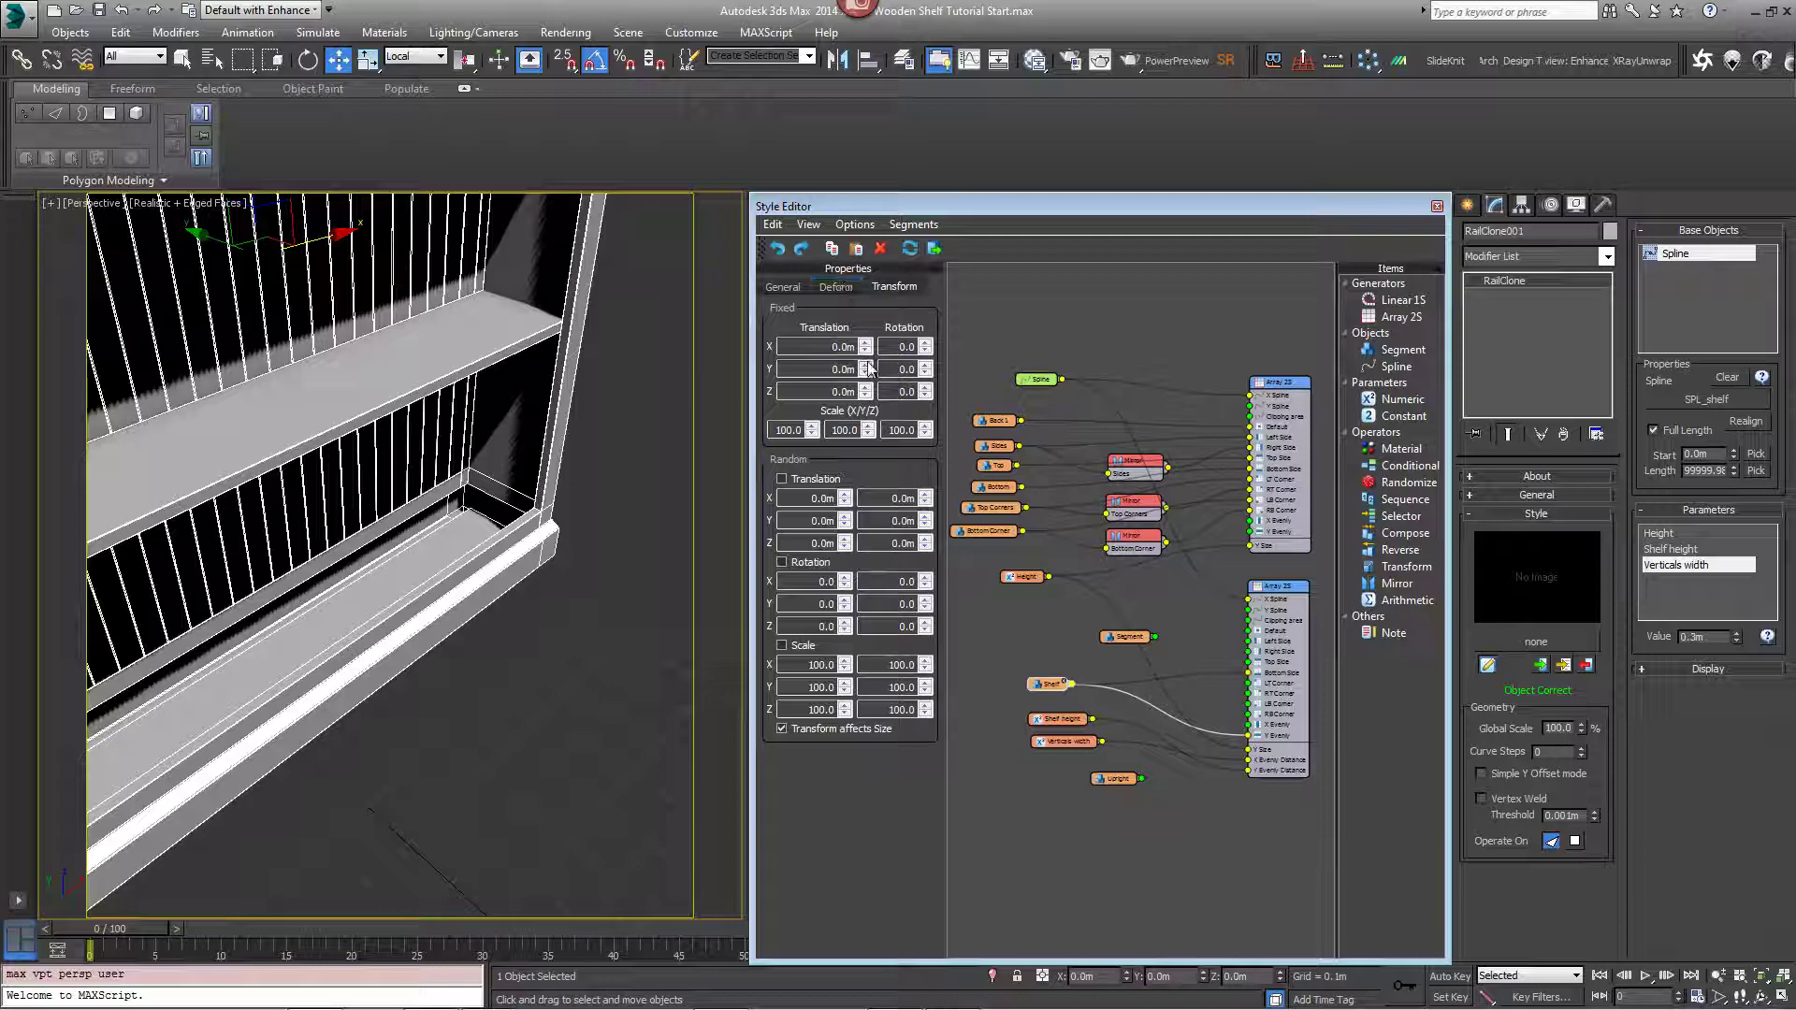
pyautogui.moveTo(867, 372); pyautogui.dragTo(884, 348)
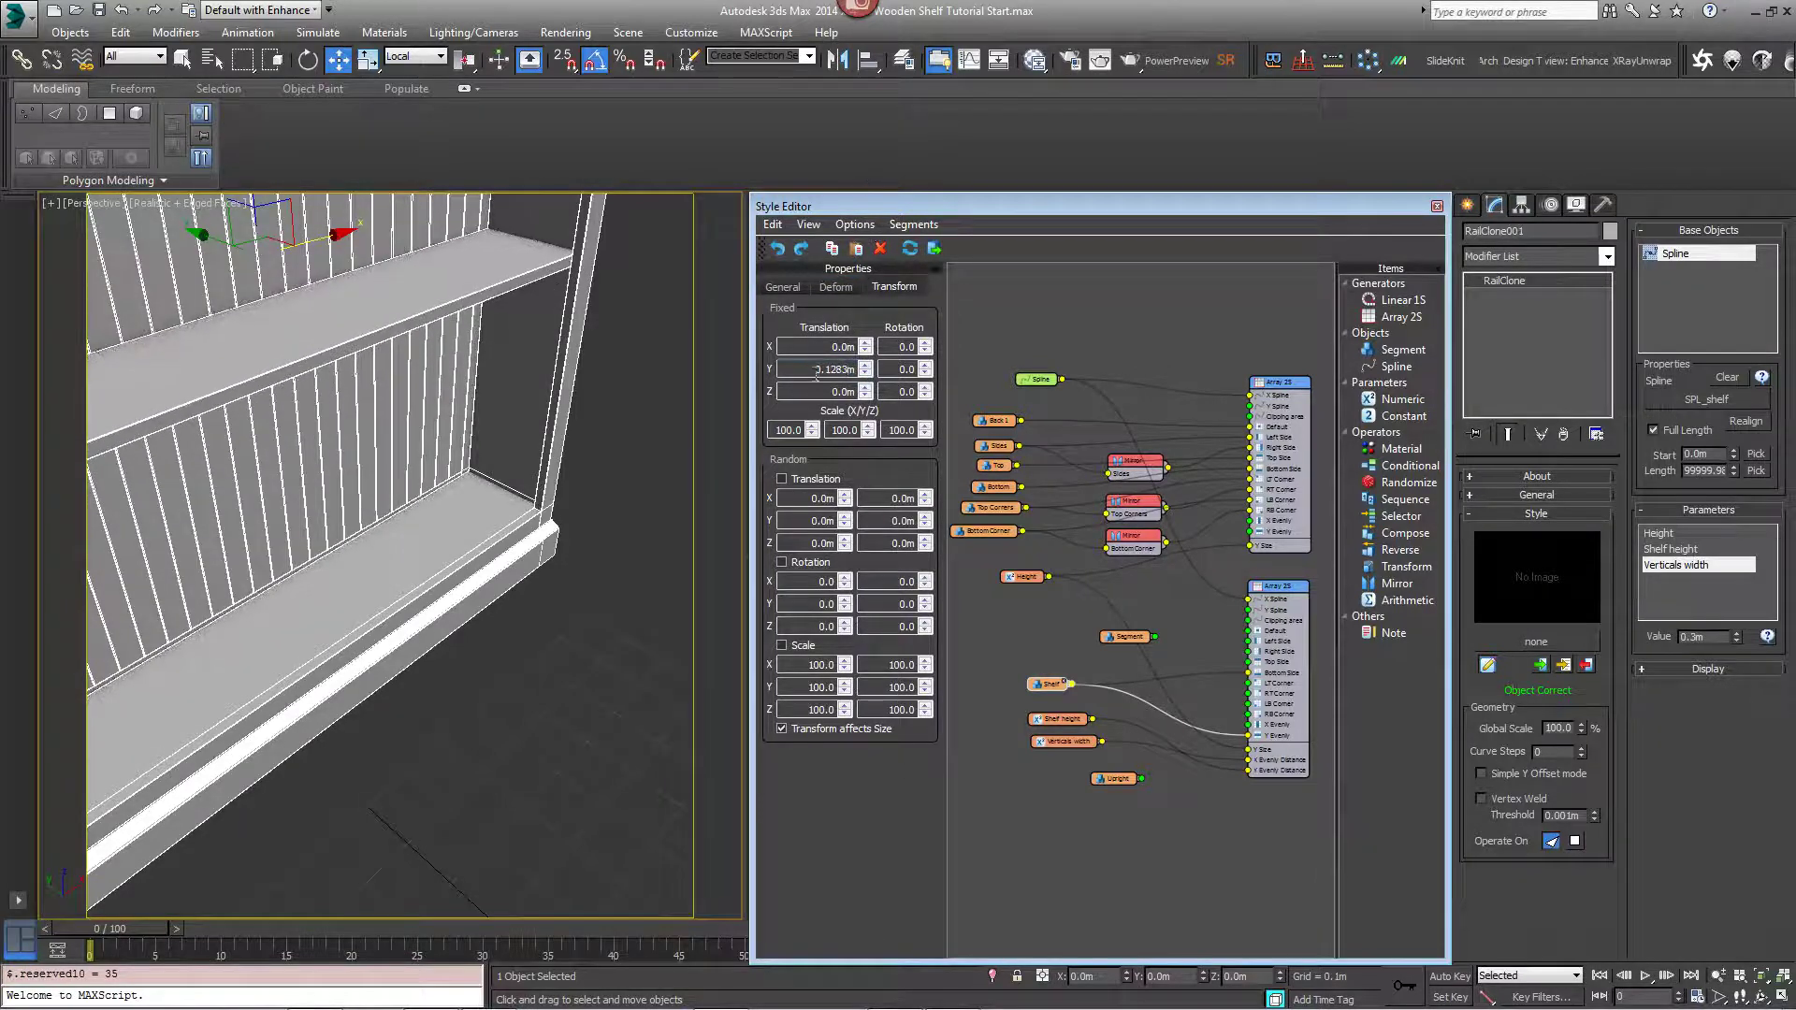
pyautogui.write('0.14')
pyautogui.press('Return')
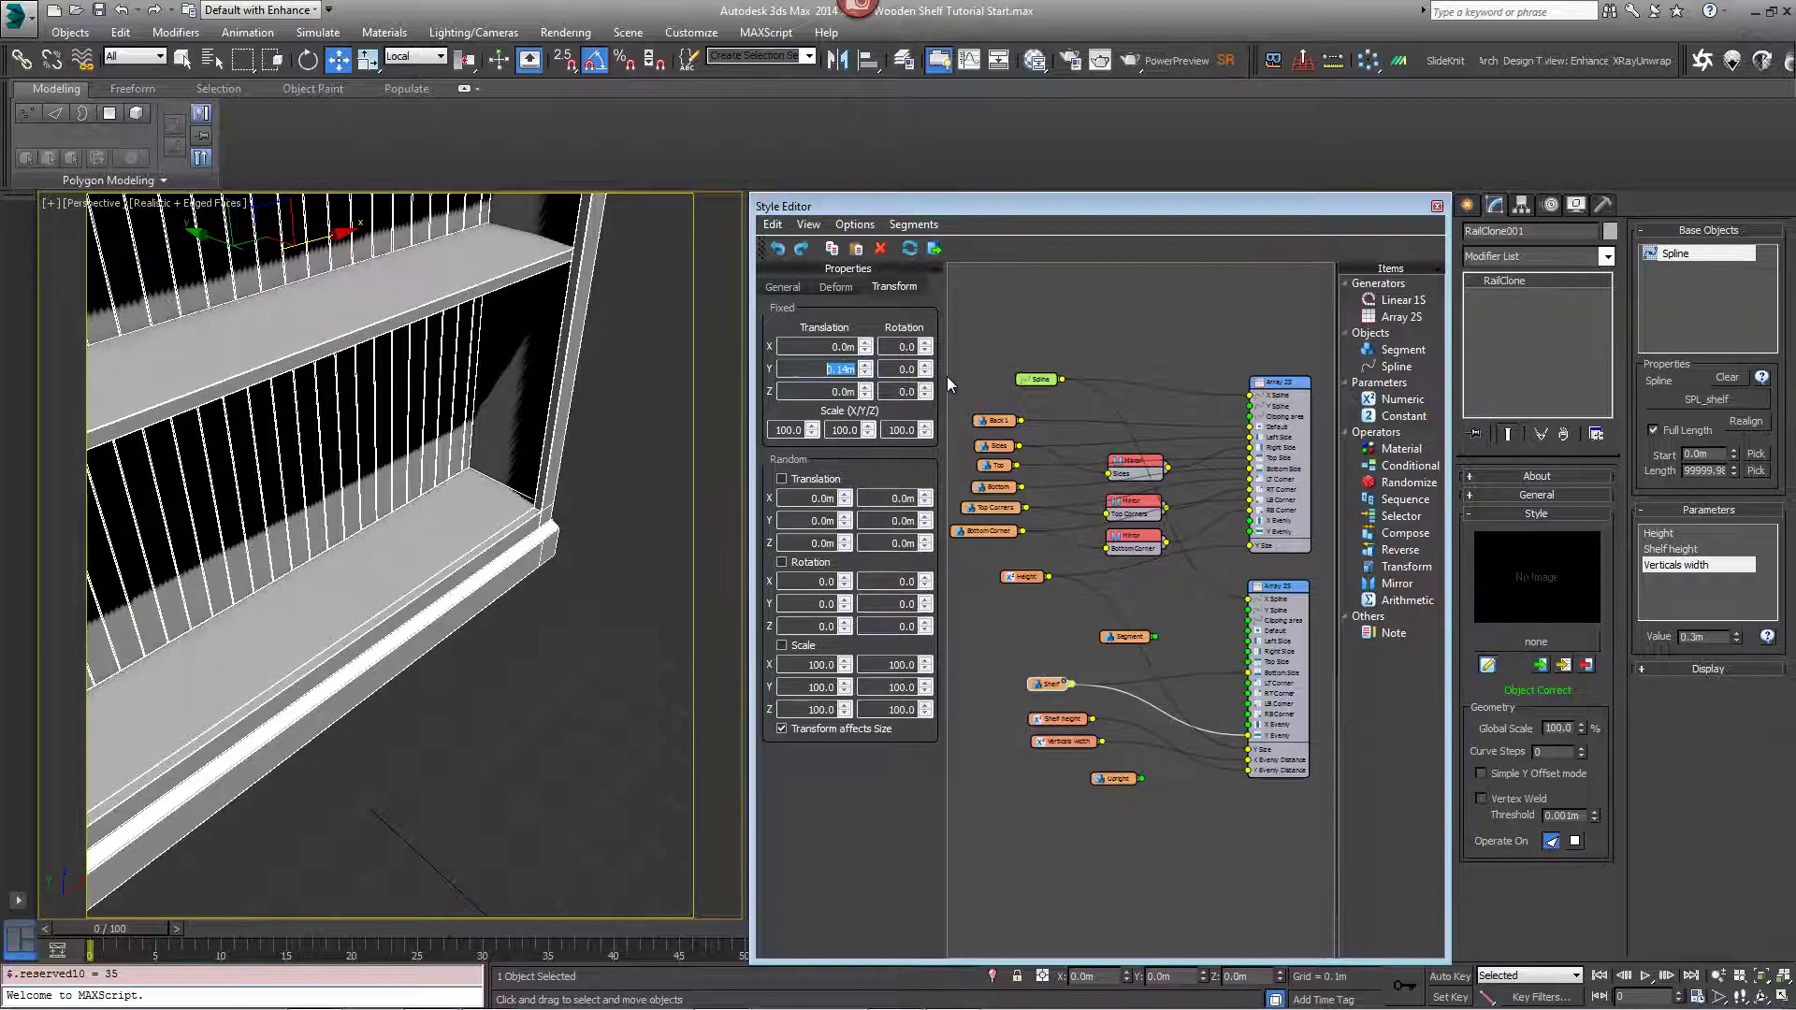
# Wire the empty Segment node to the X Evenly input of the second Array 2S generator.
pyautogui.scroll(-3, 374, 392)
pyautogui.moveTo(311, 305); pyautogui.dragTo(439, 482, button='middle')
pyautogui.keyDown('alt'); pyautogui.moveTo(430, 546); pyautogui.dragTo(416, 463, button='middle'); pyautogui.keyUp('alt')
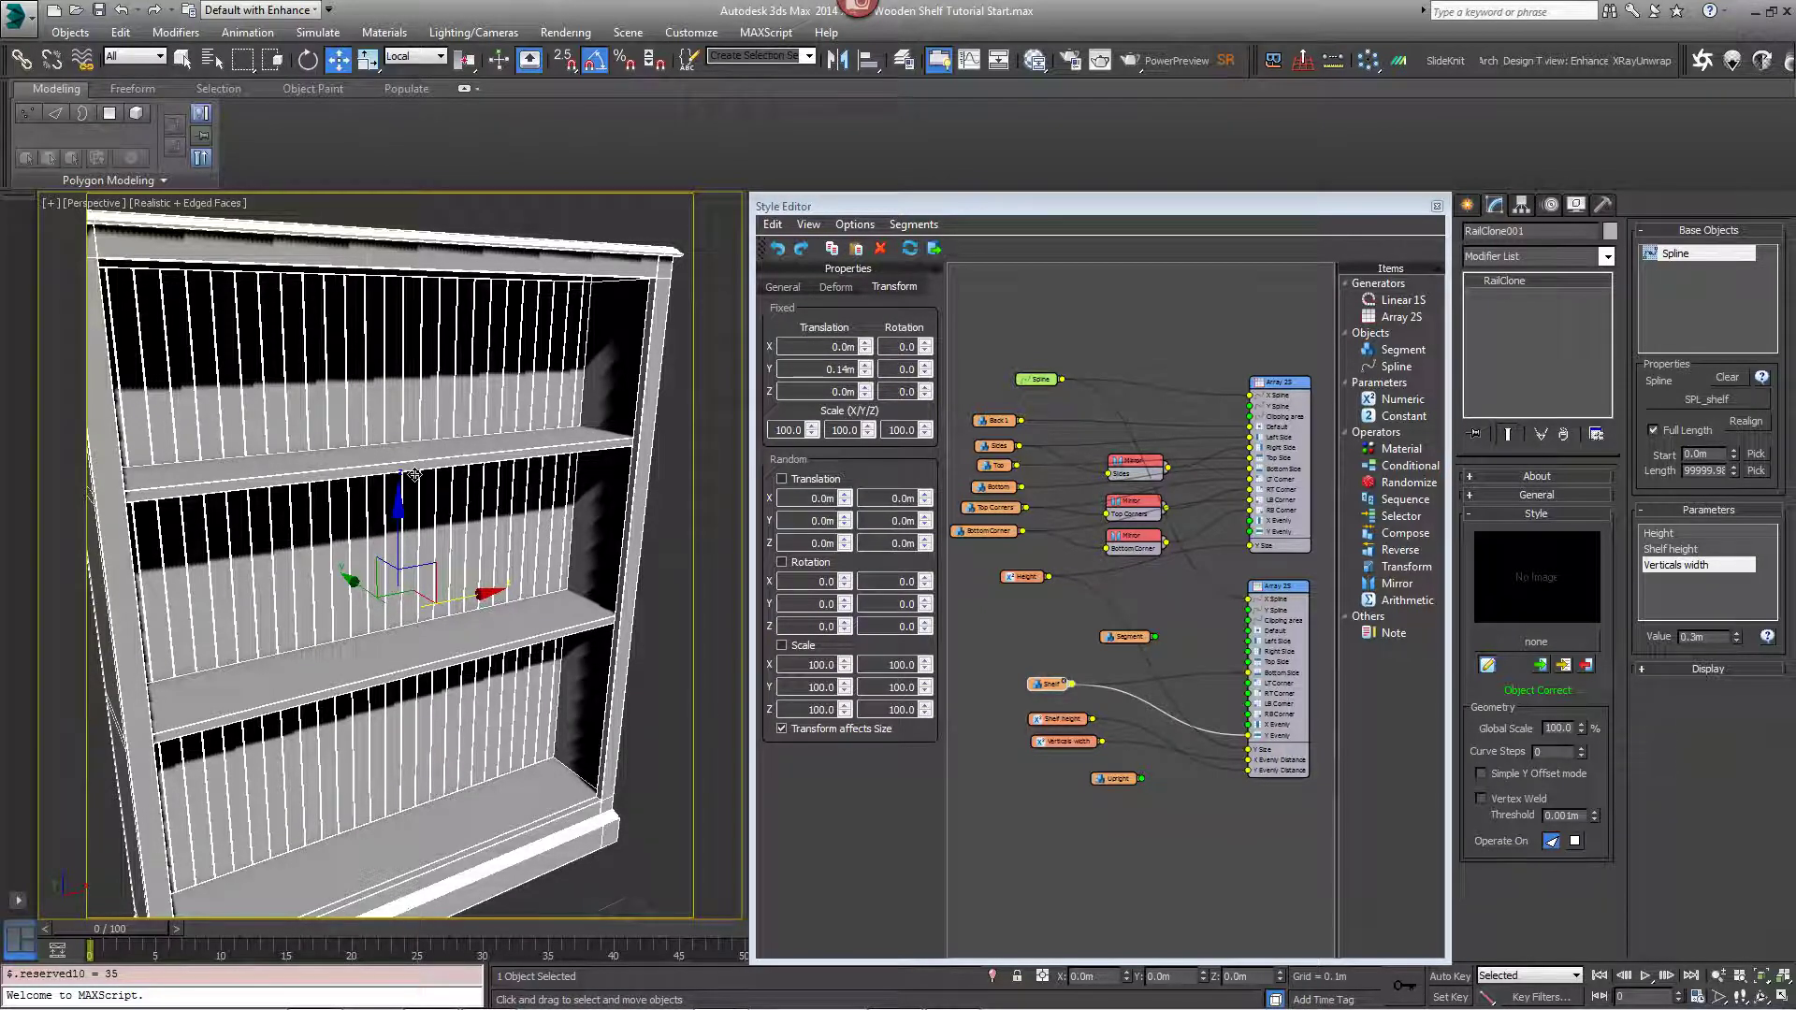
pyautogui.keyDown('alt'); pyautogui.moveTo(403, 472); pyautogui.dragTo(347, 438, button='middle'); pyautogui.keyUp('alt')
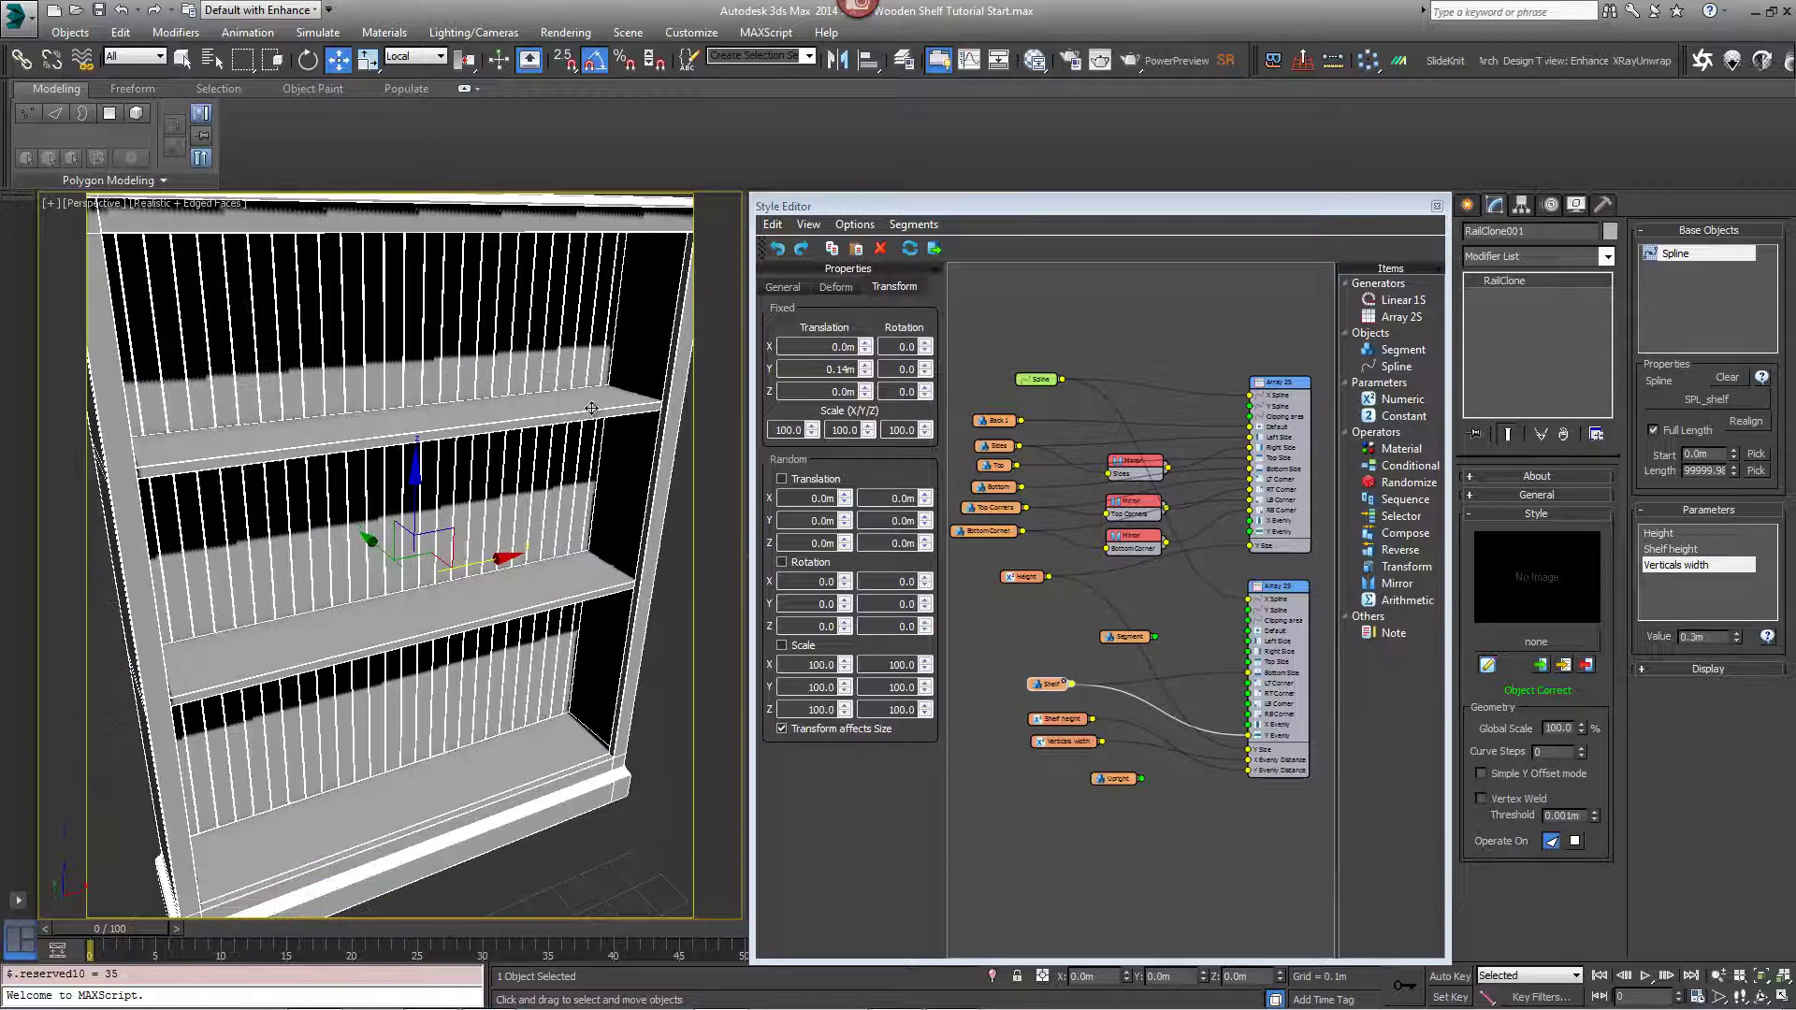
pyautogui.scroll(2, 419, 441)
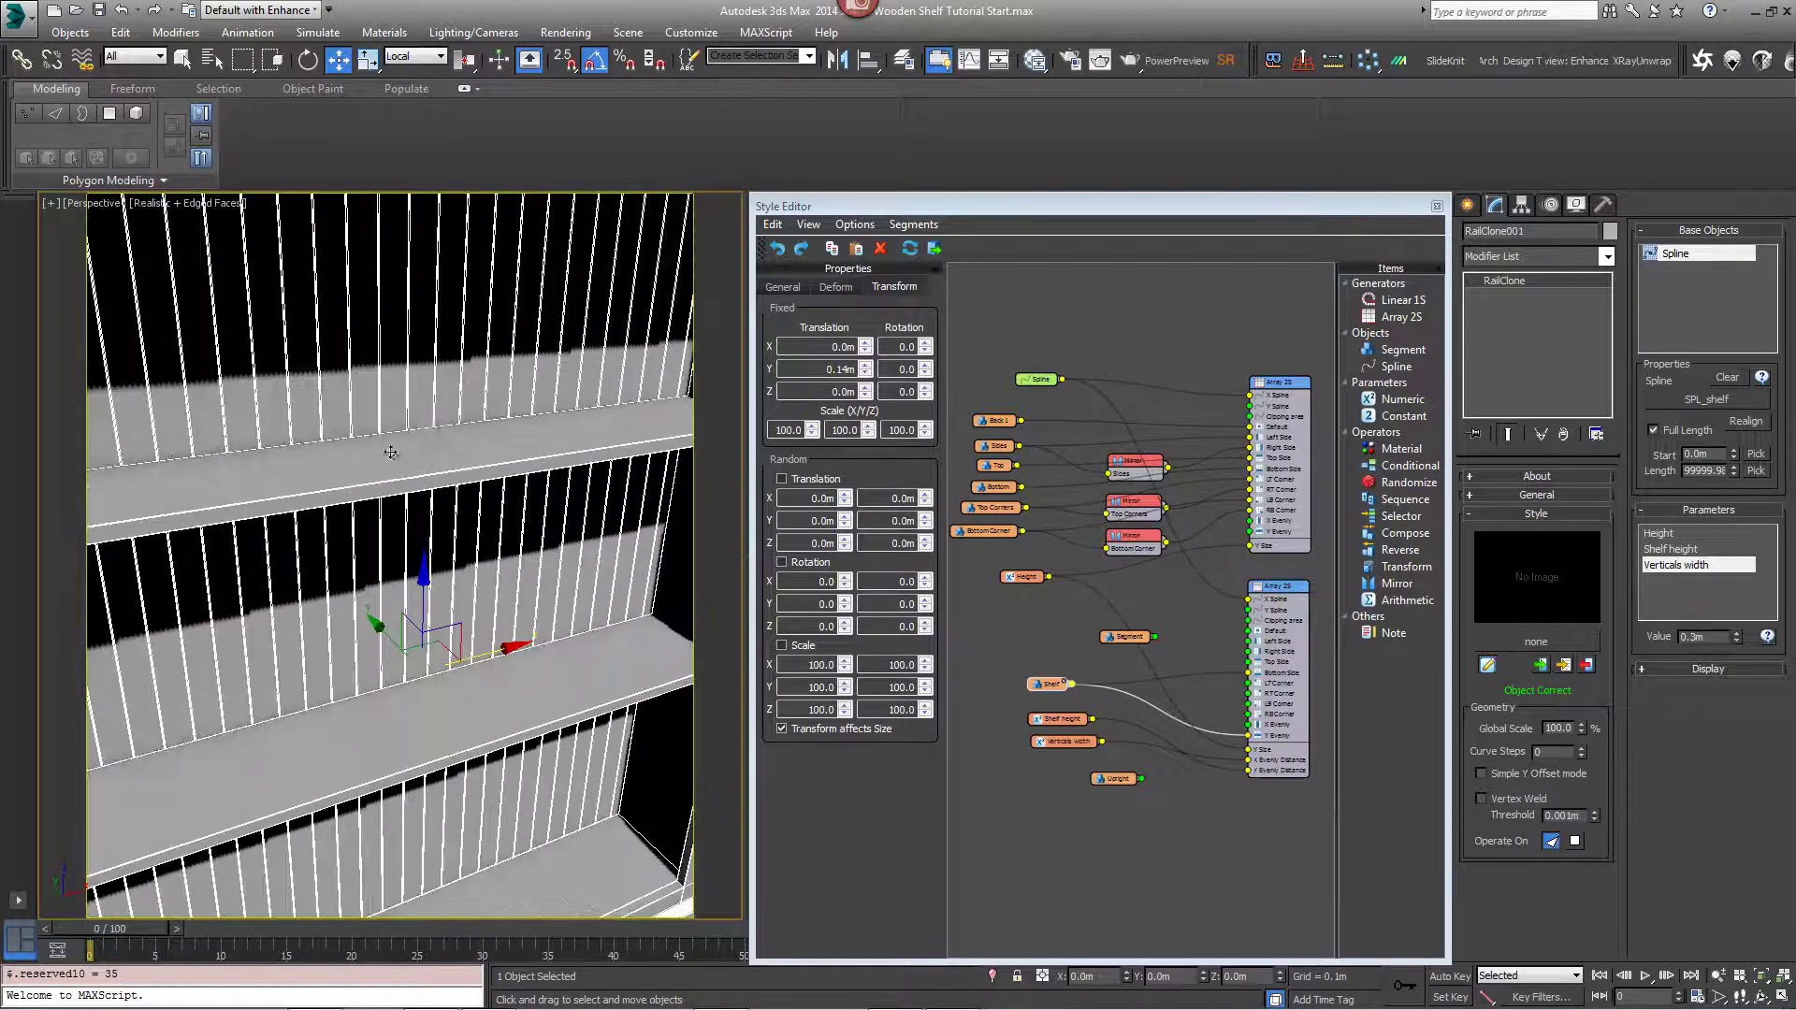
pyautogui.moveTo(1123, 641); pyautogui.dragTo(1087, 637)
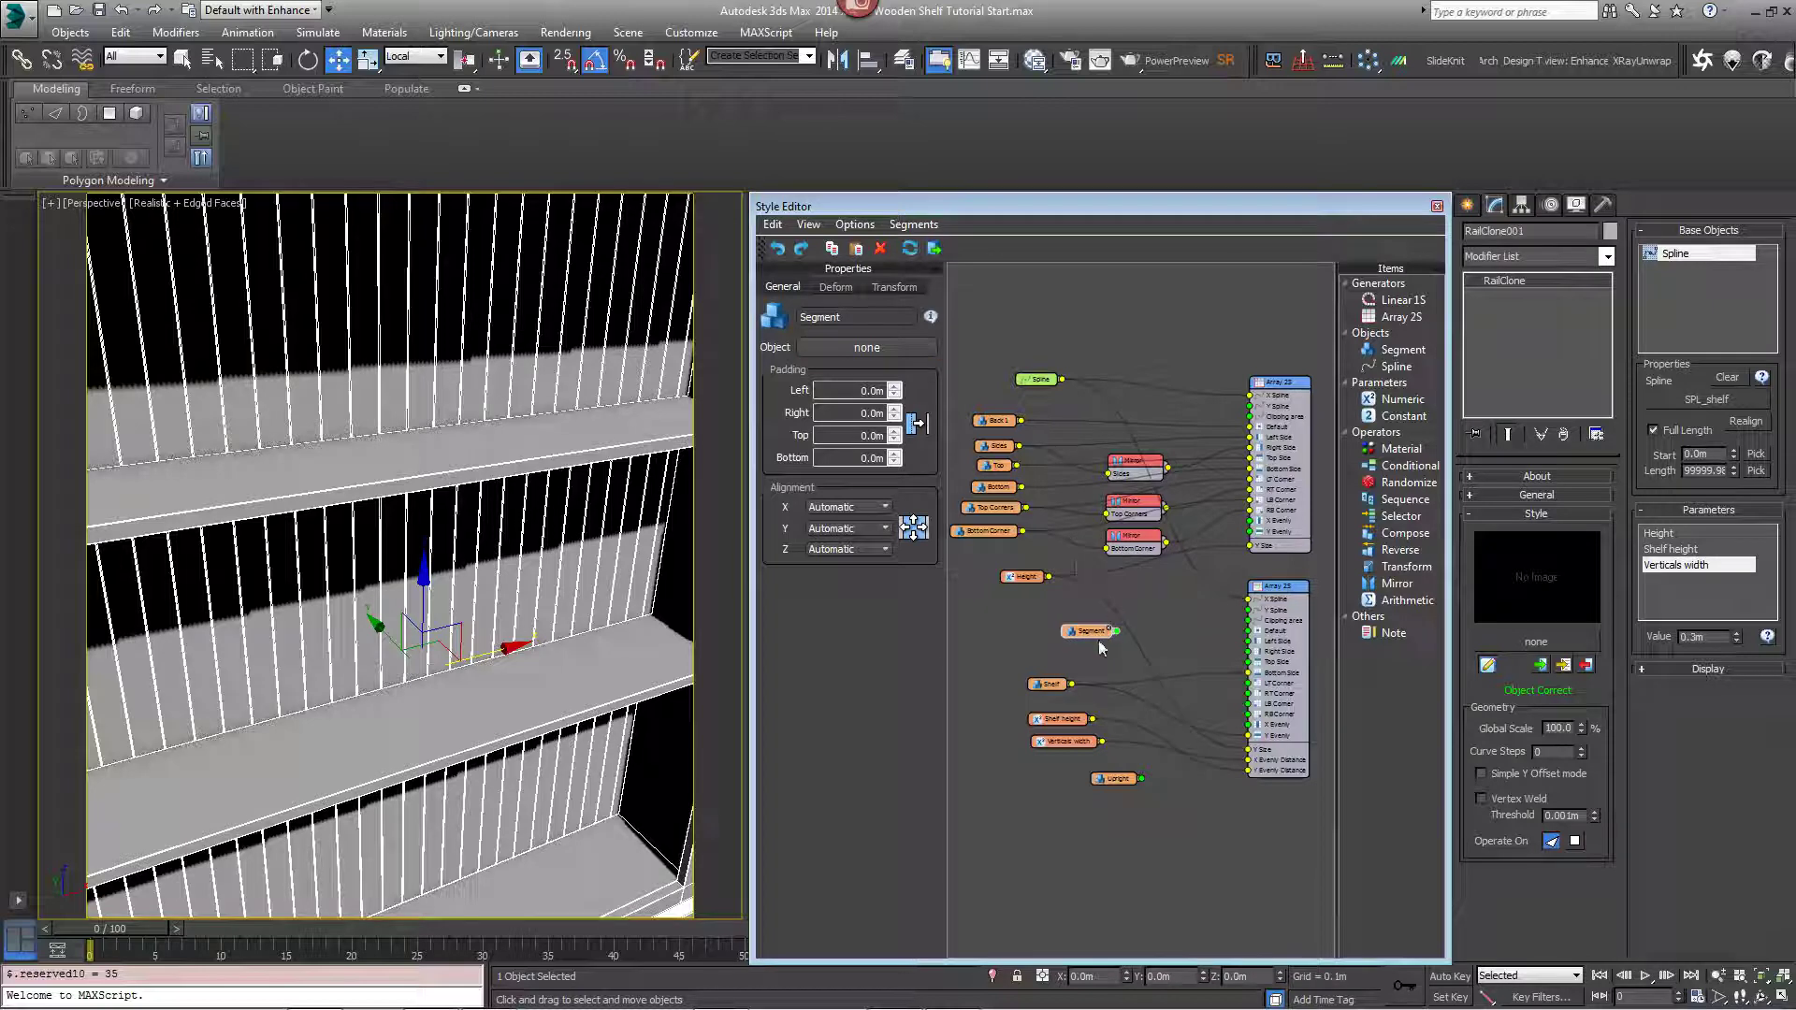
pyautogui.click(1097, 644)
pyautogui.moveTo(1087, 633); pyautogui.dragTo(1085, 639)
pyautogui.moveTo(1258, 732); pyautogui.dragTo(1250, 725)
# Set the empty segment's left padding to 0.011 m.
pyautogui.click(846, 391)
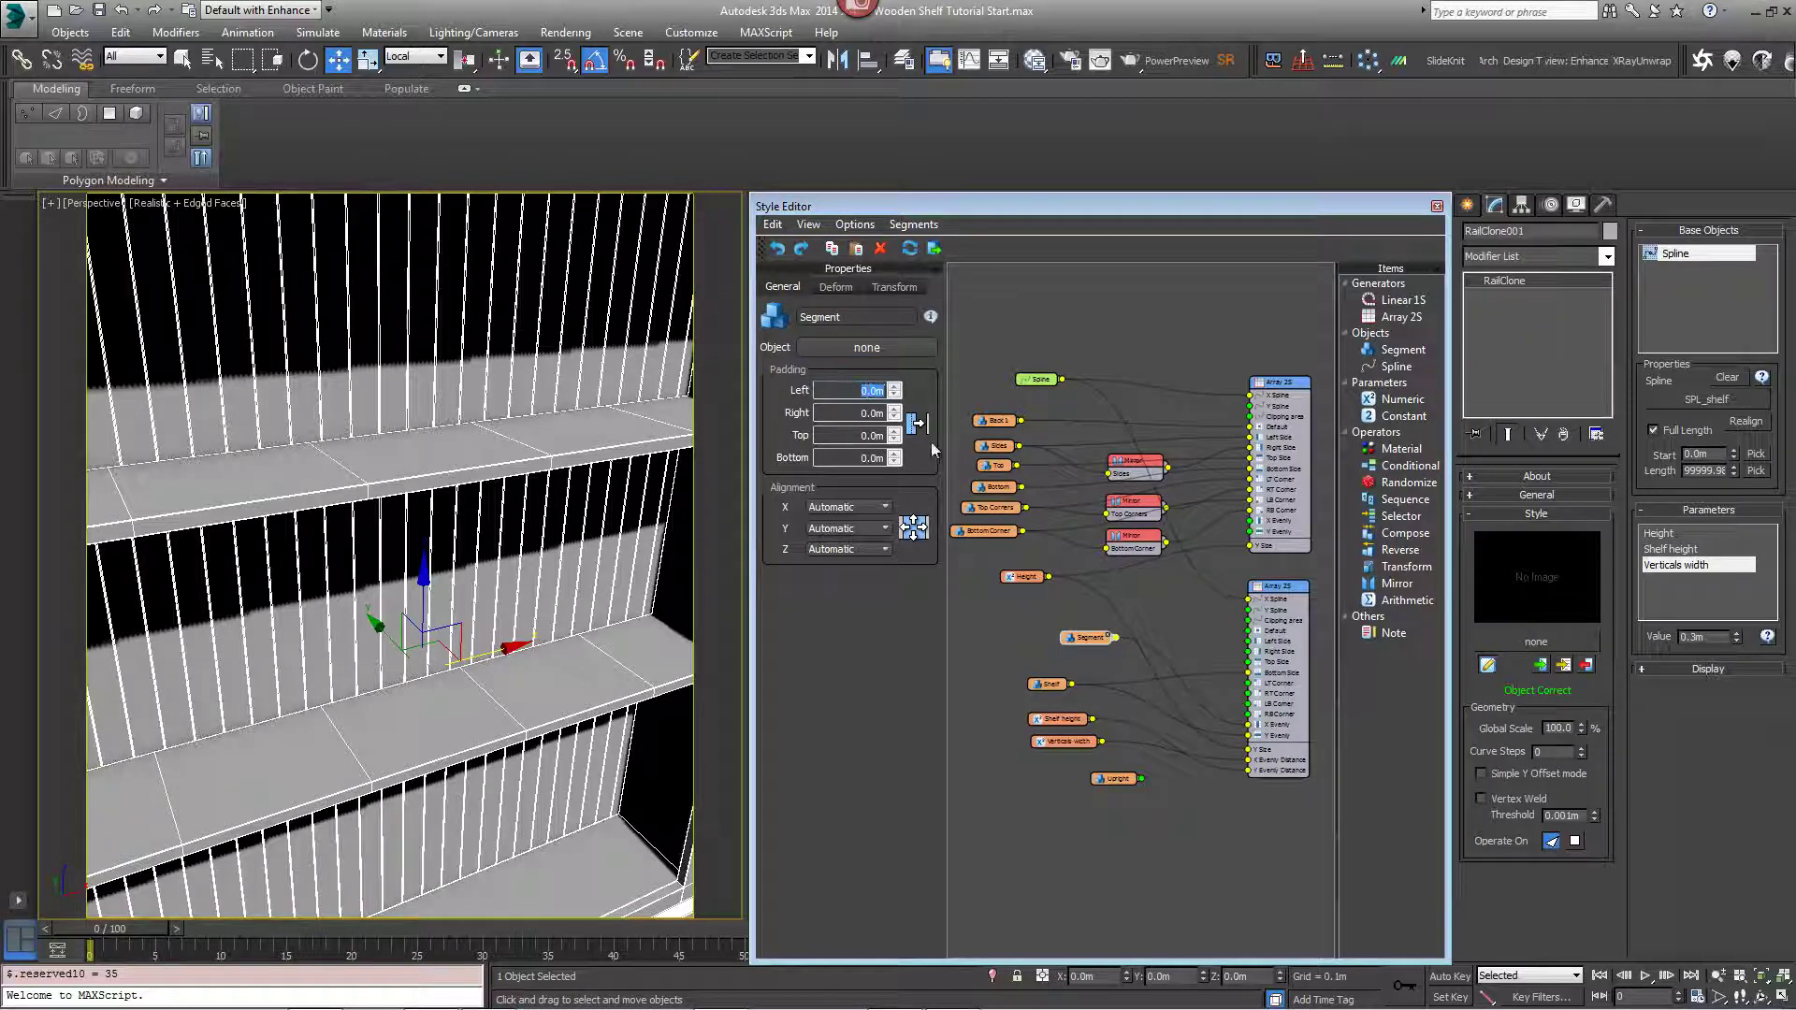
pyautogui.write('0.11')
pyautogui.press('Return')
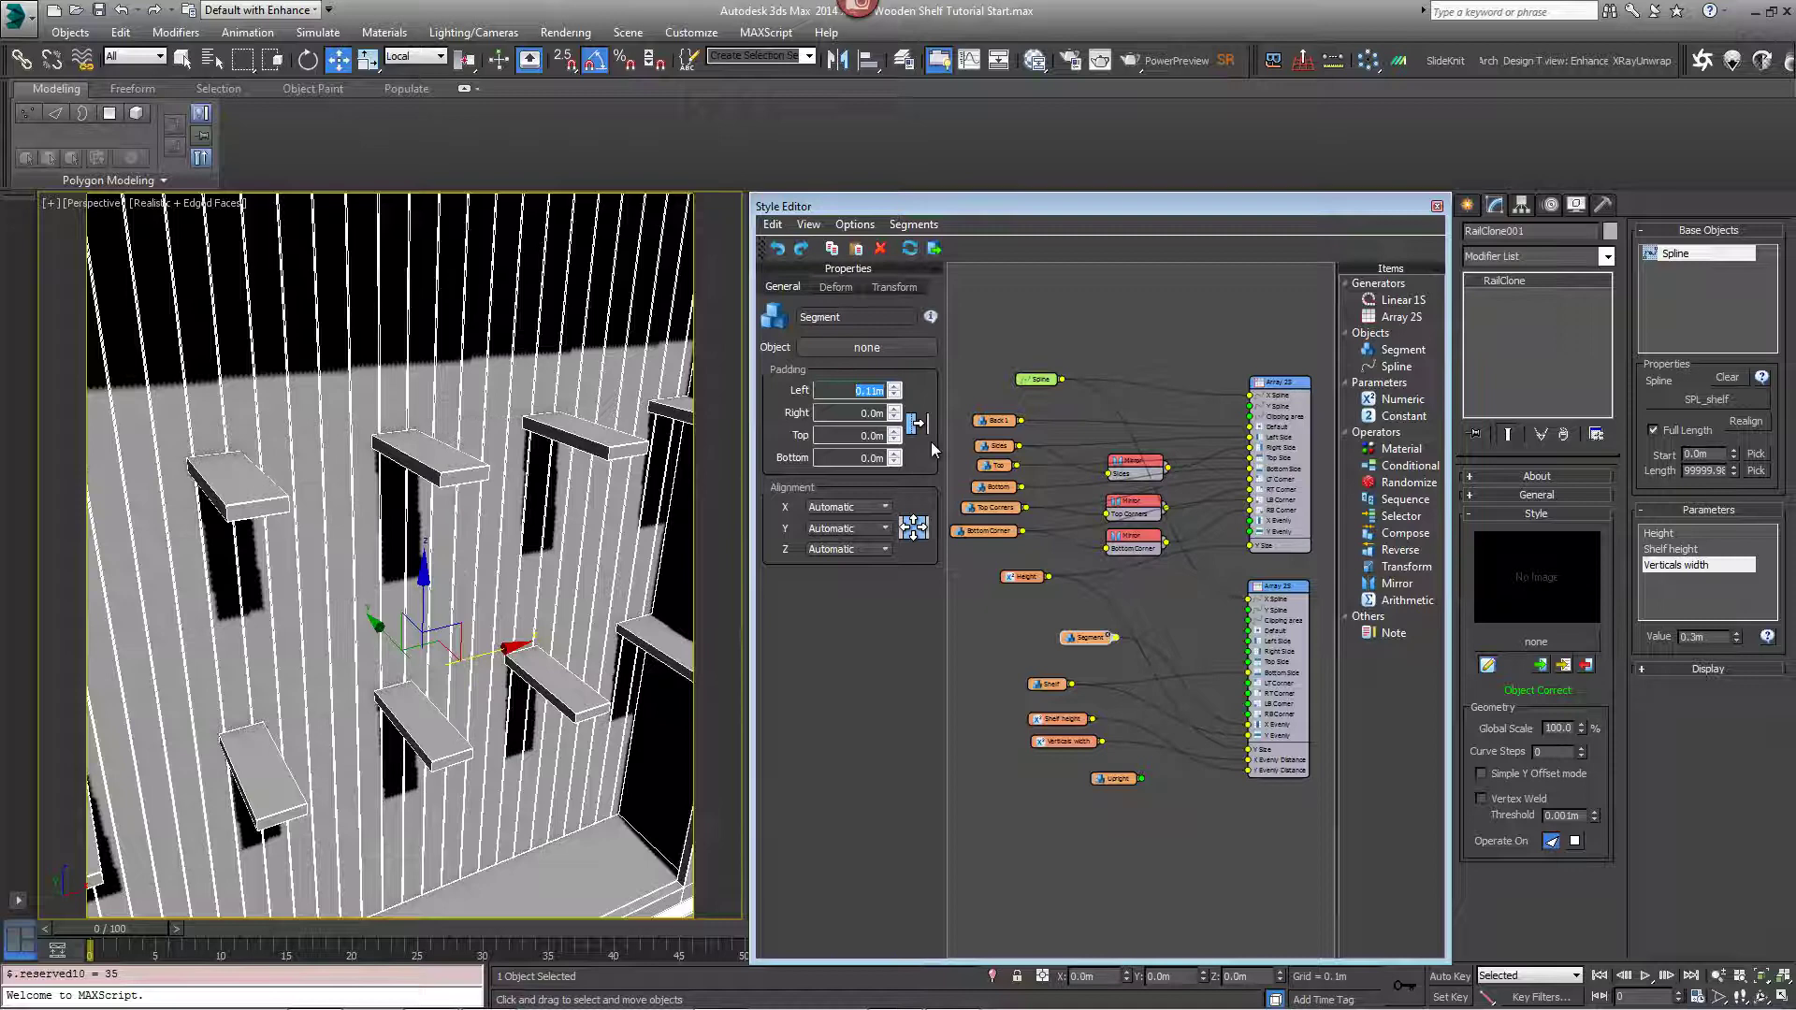
pyautogui.write('0.011')
pyautogui.press('Return')
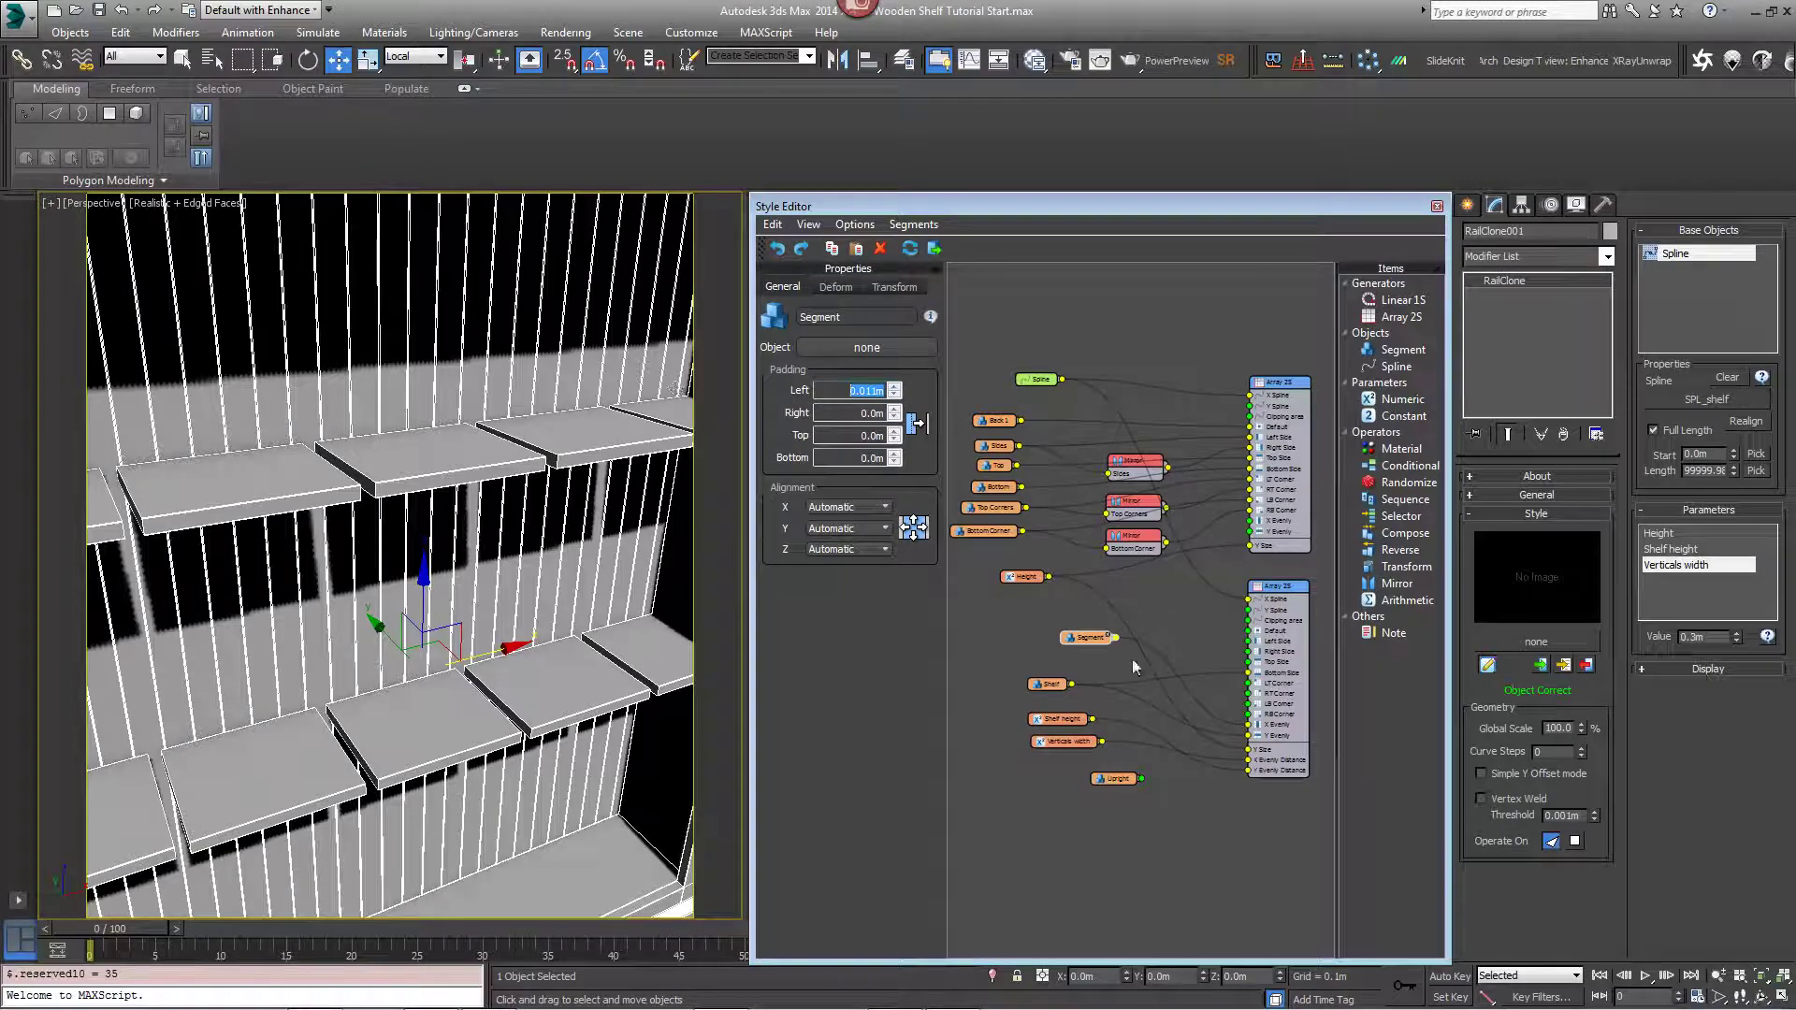
# Wire the empty segment to the Left Side and Right Side inputs of the second generator.
pyautogui.keyDown('alt'); pyautogui.moveTo(561, 598); pyautogui.dragTo(1127, 465, button='middle'); pyautogui.keyUp('alt')
pyautogui.moveTo(1088, 641); pyautogui.dragTo(1080, 644)
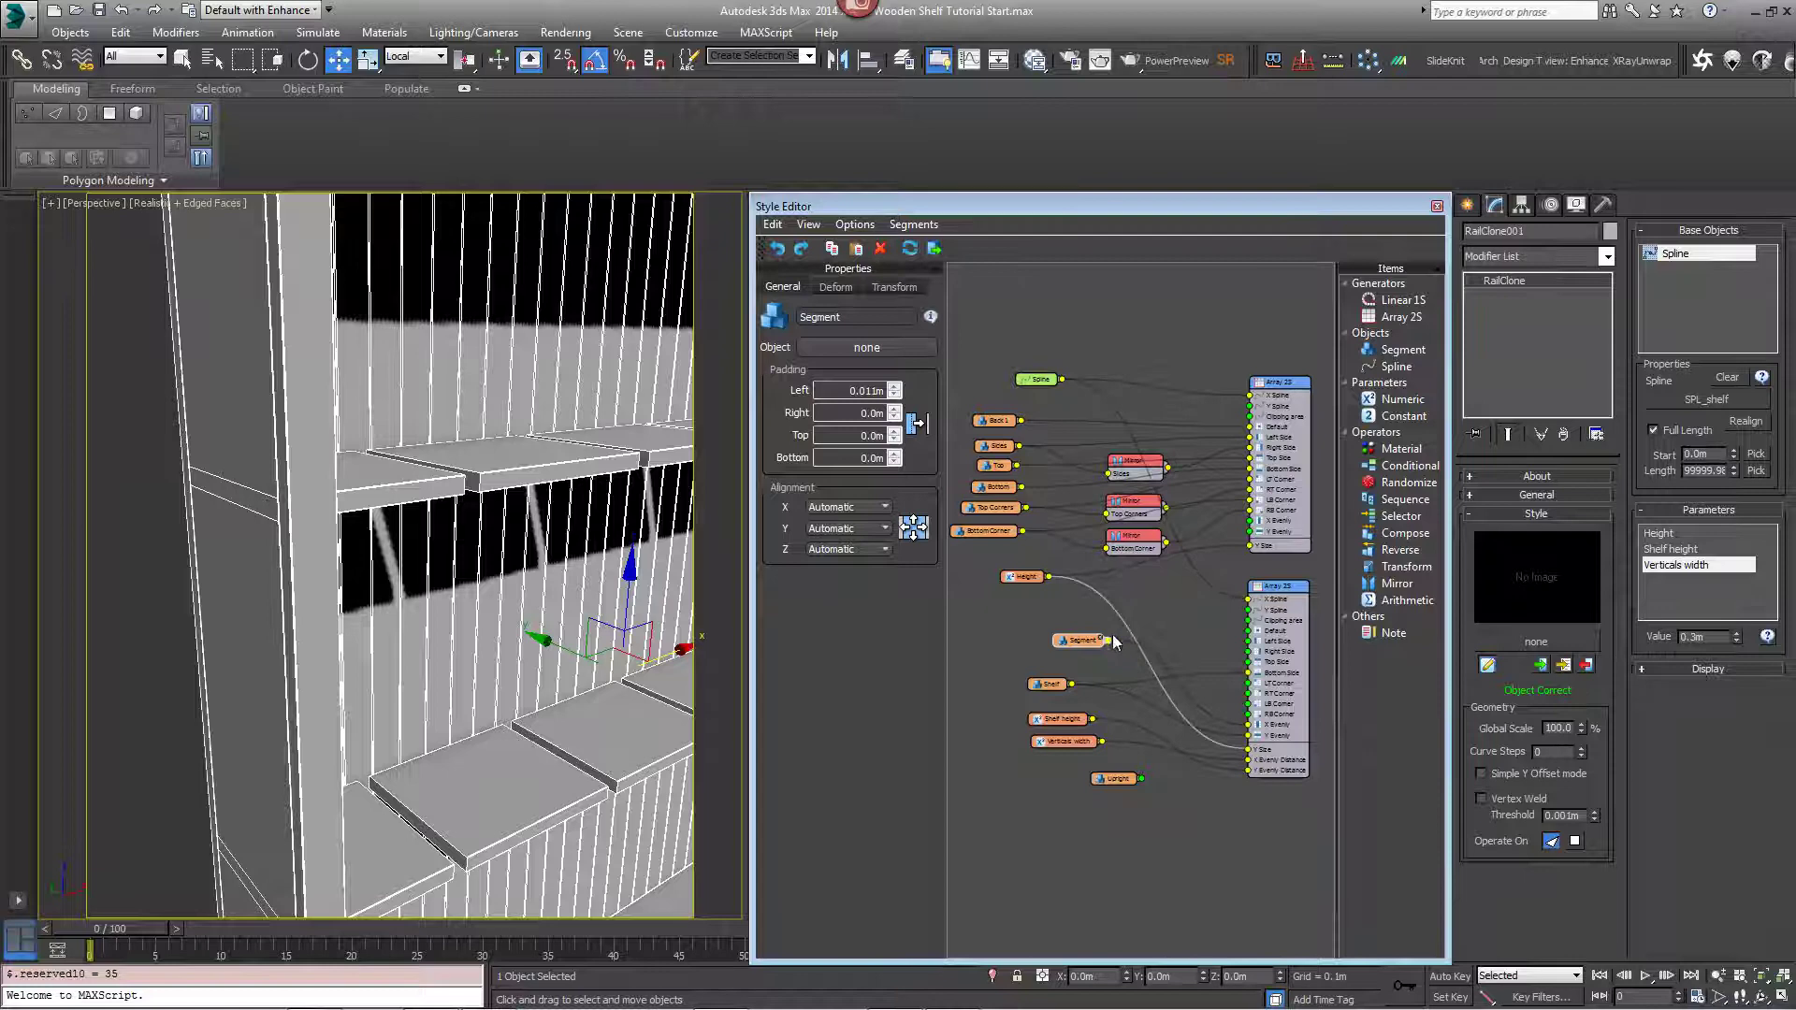
pyautogui.moveTo(1108, 641); pyautogui.dragTo(1250, 645)
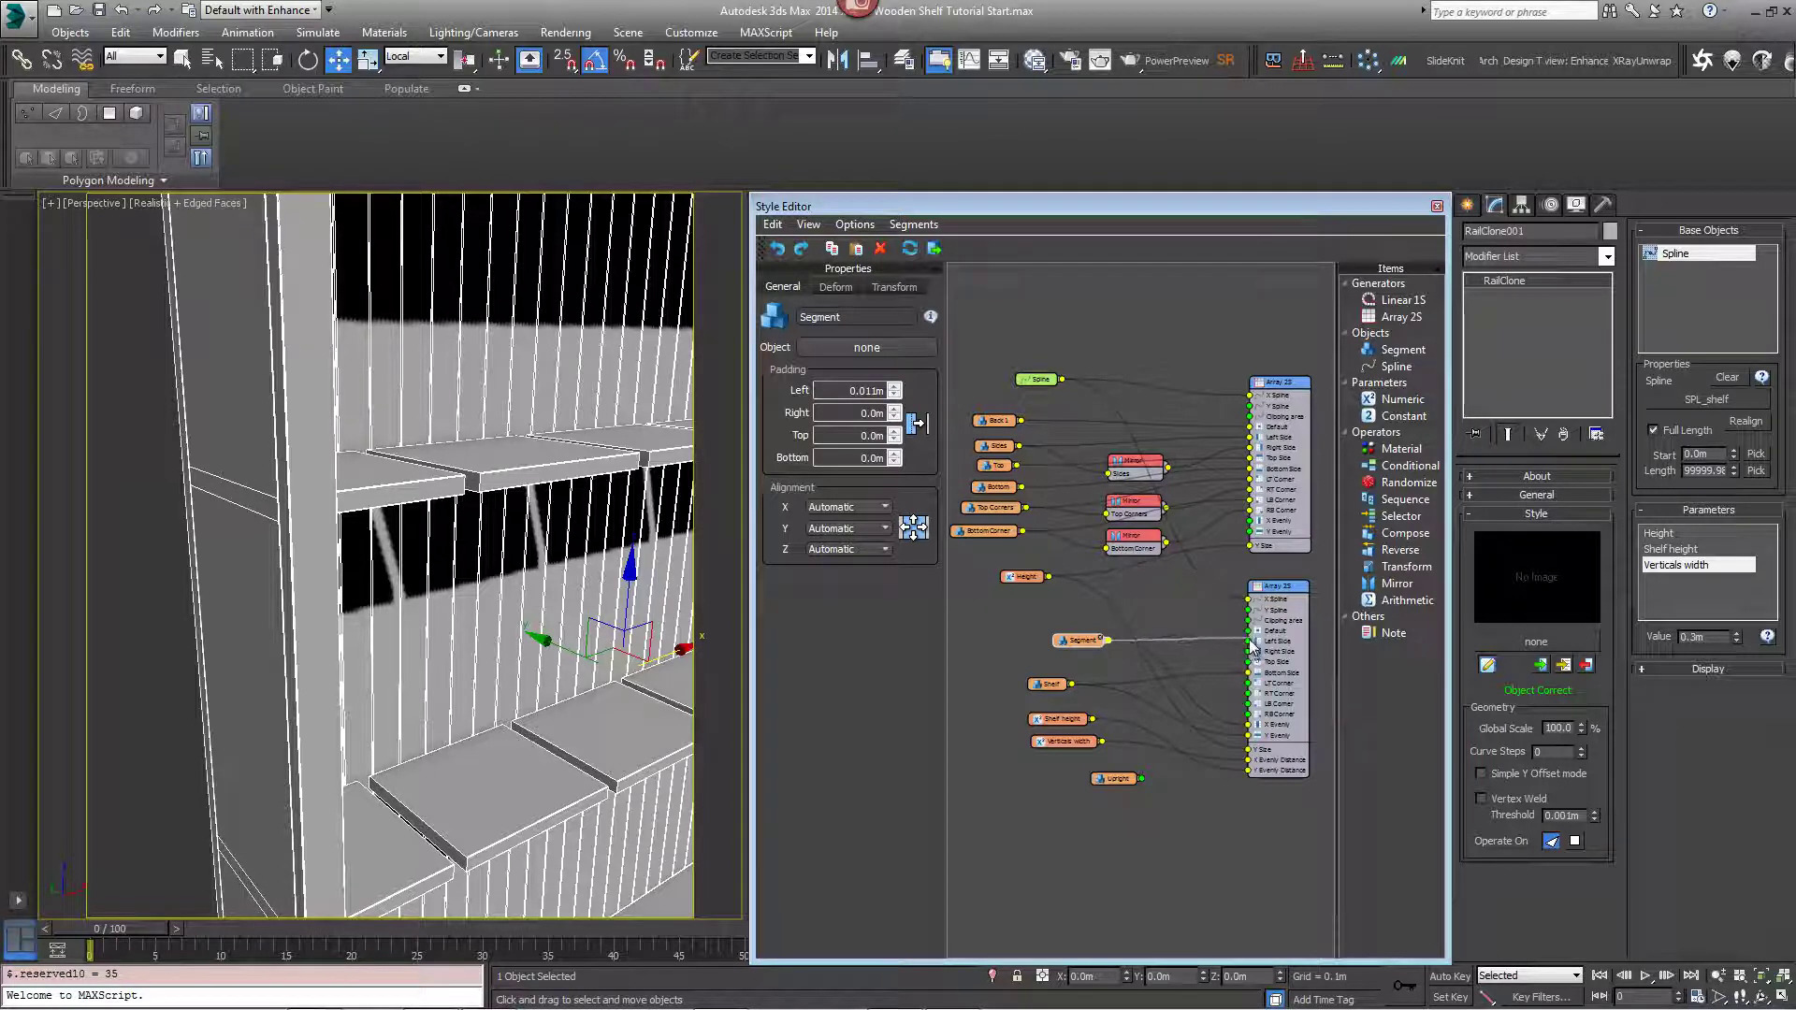
pyautogui.moveTo(1108, 641); pyautogui.dragTo(1249, 652)
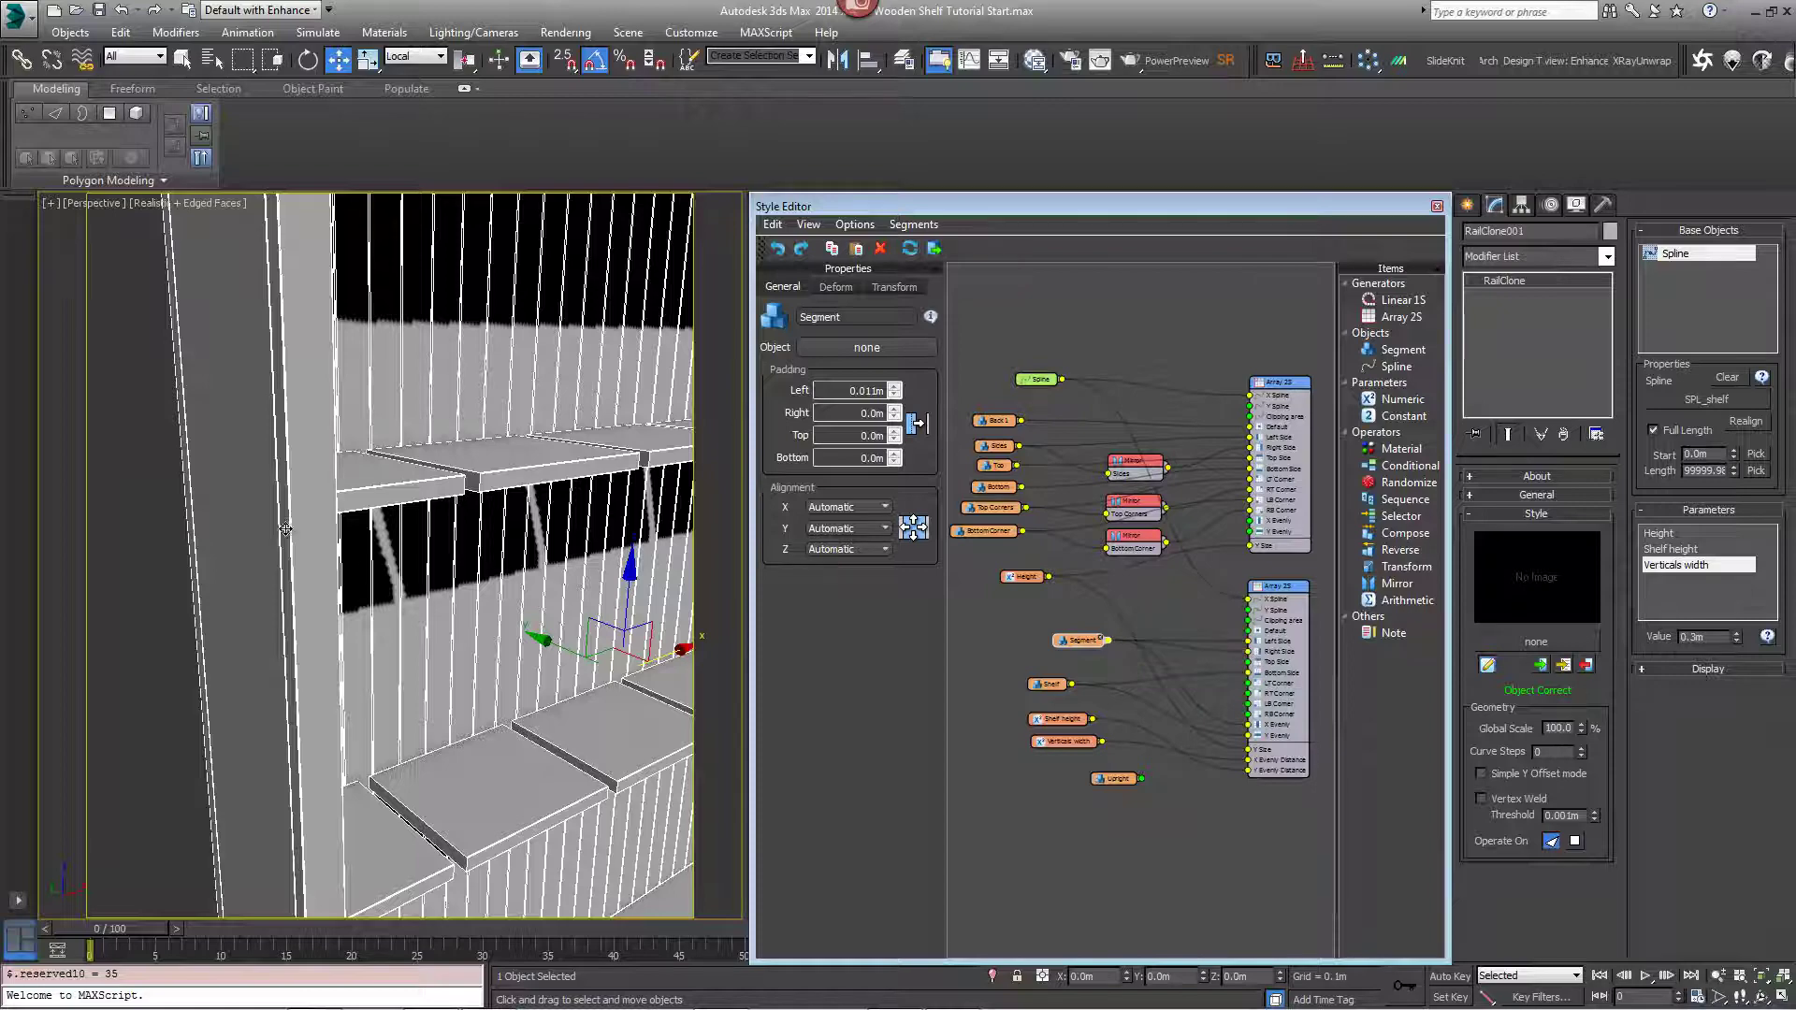
# Duplicate the second Array 2S generator with its connections and place the copy directly below it.
pyautogui.moveTo(288, 528)
pyautogui.keyDown('alt'); pyautogui.mouseDown(button='middle')
pyautogui.moveTo(321, 529)
pyautogui.moveTo(271, 533)
pyautogui.mouseUp(button='middle'); pyautogui.keyUp('alt')
pyautogui.scroll(-4, 321, 529)
pyautogui.moveTo(393, 556); pyautogui.dragTo(318, 519, button='middle')
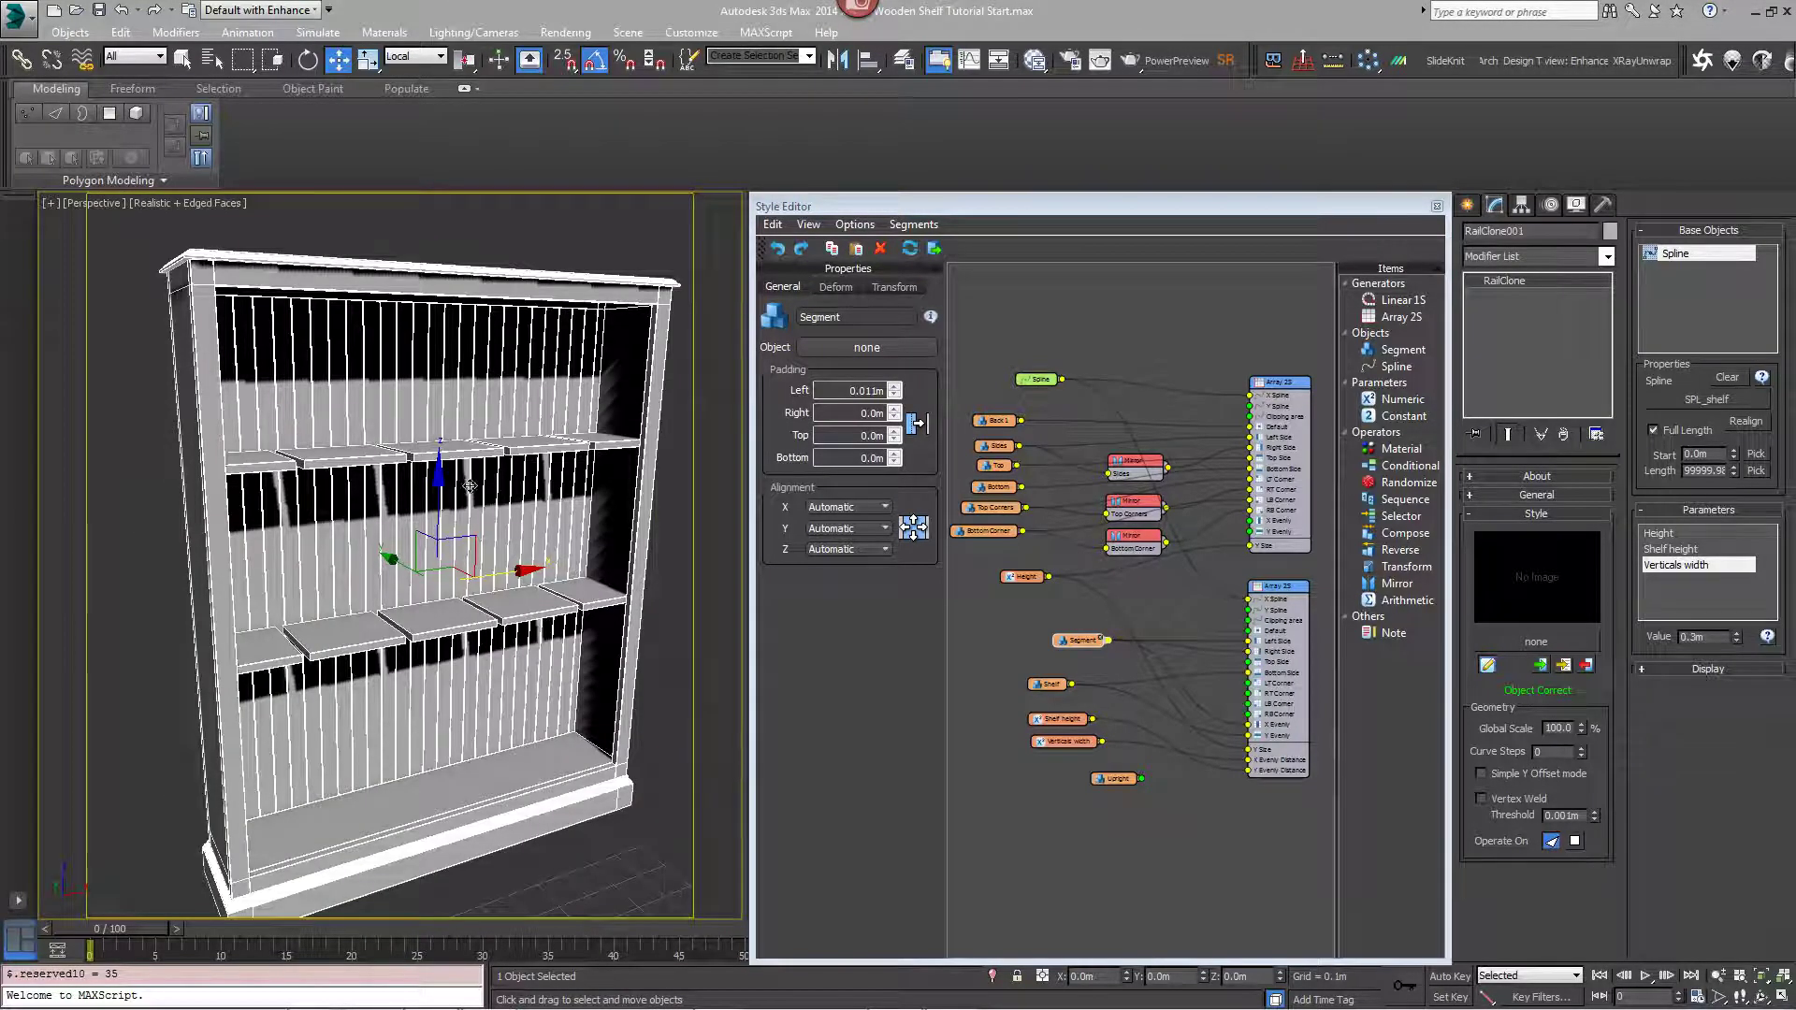
pyautogui.click(1276, 590)
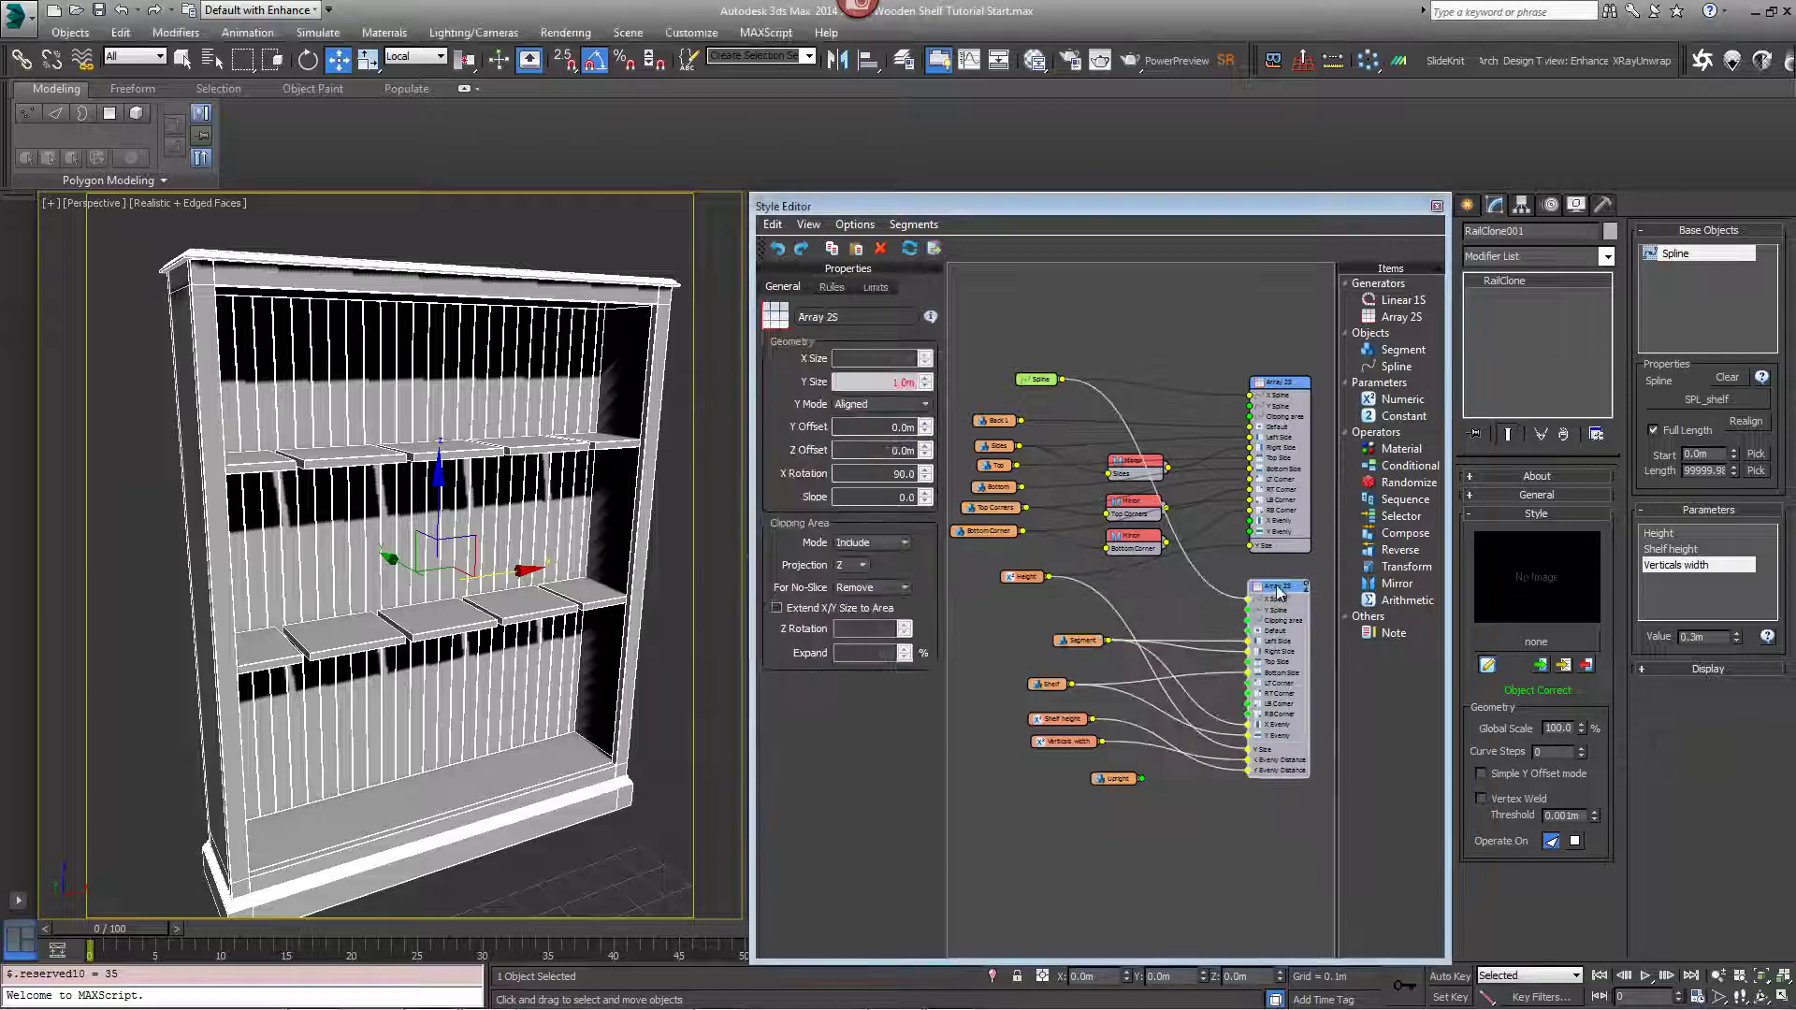
pyautogui.rightClick(1276, 592)
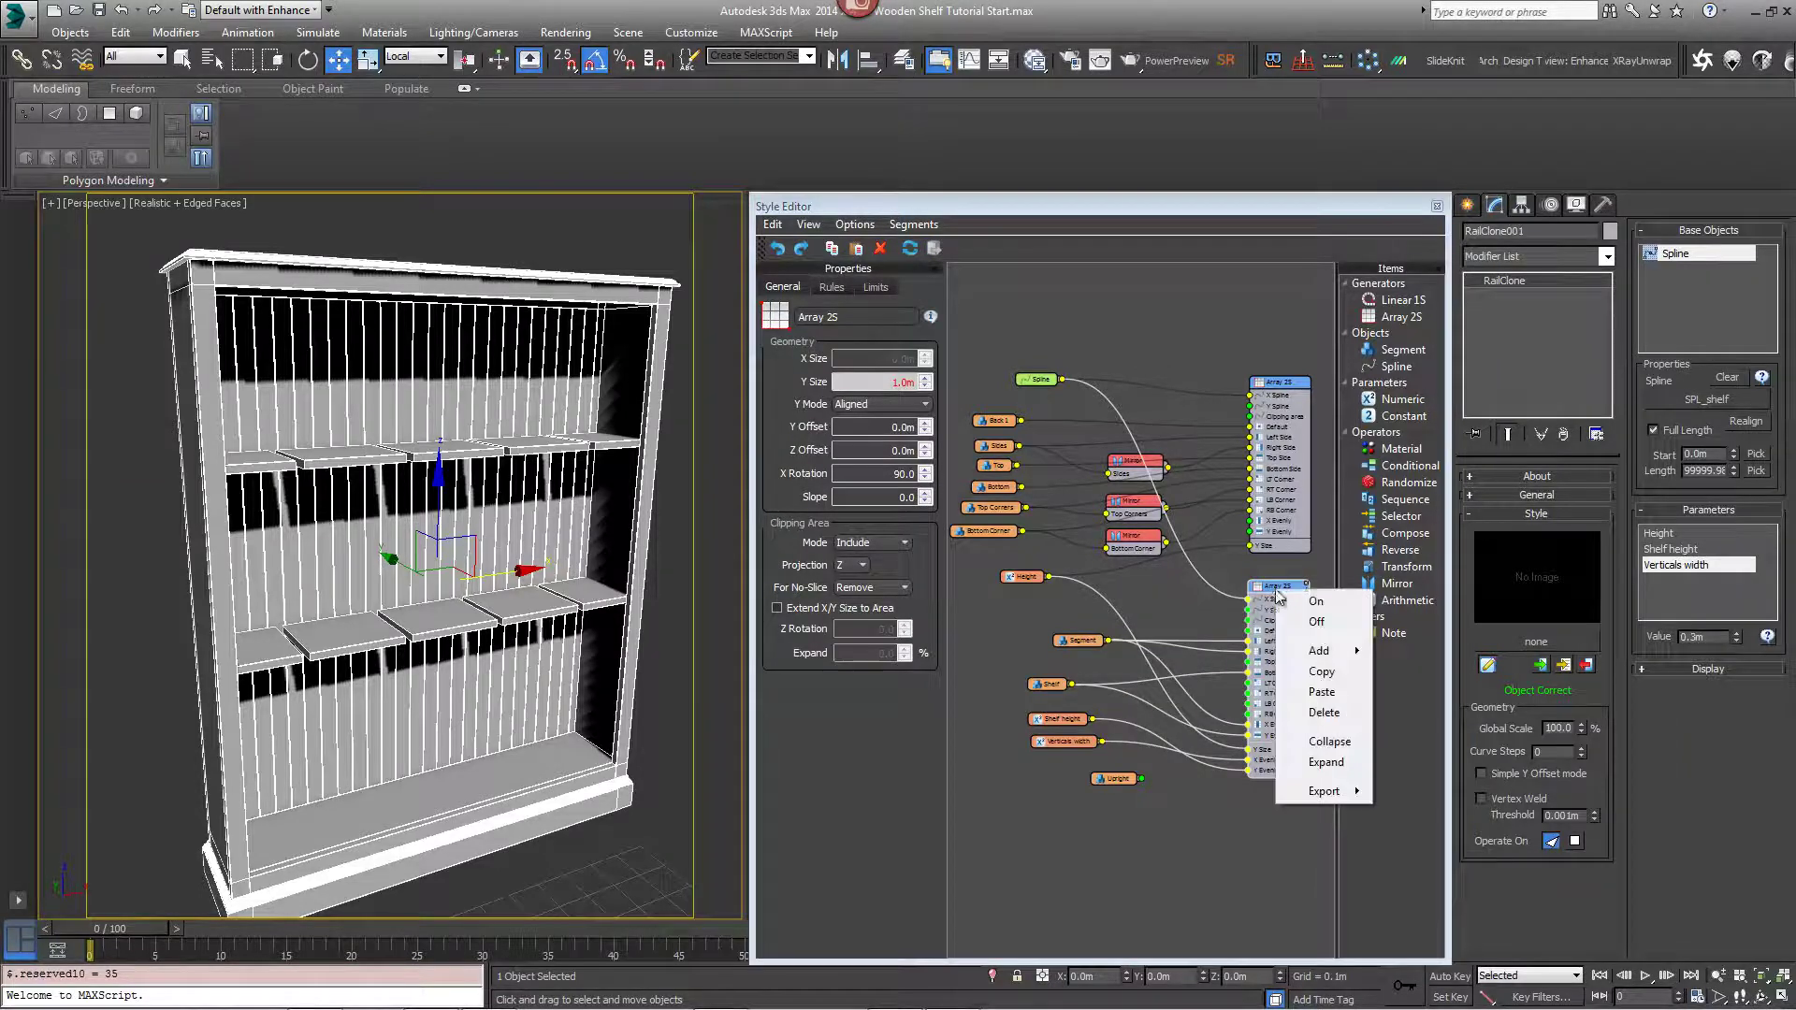
pyautogui.click(1314, 678)
pyautogui.rightClick(1282, 823)
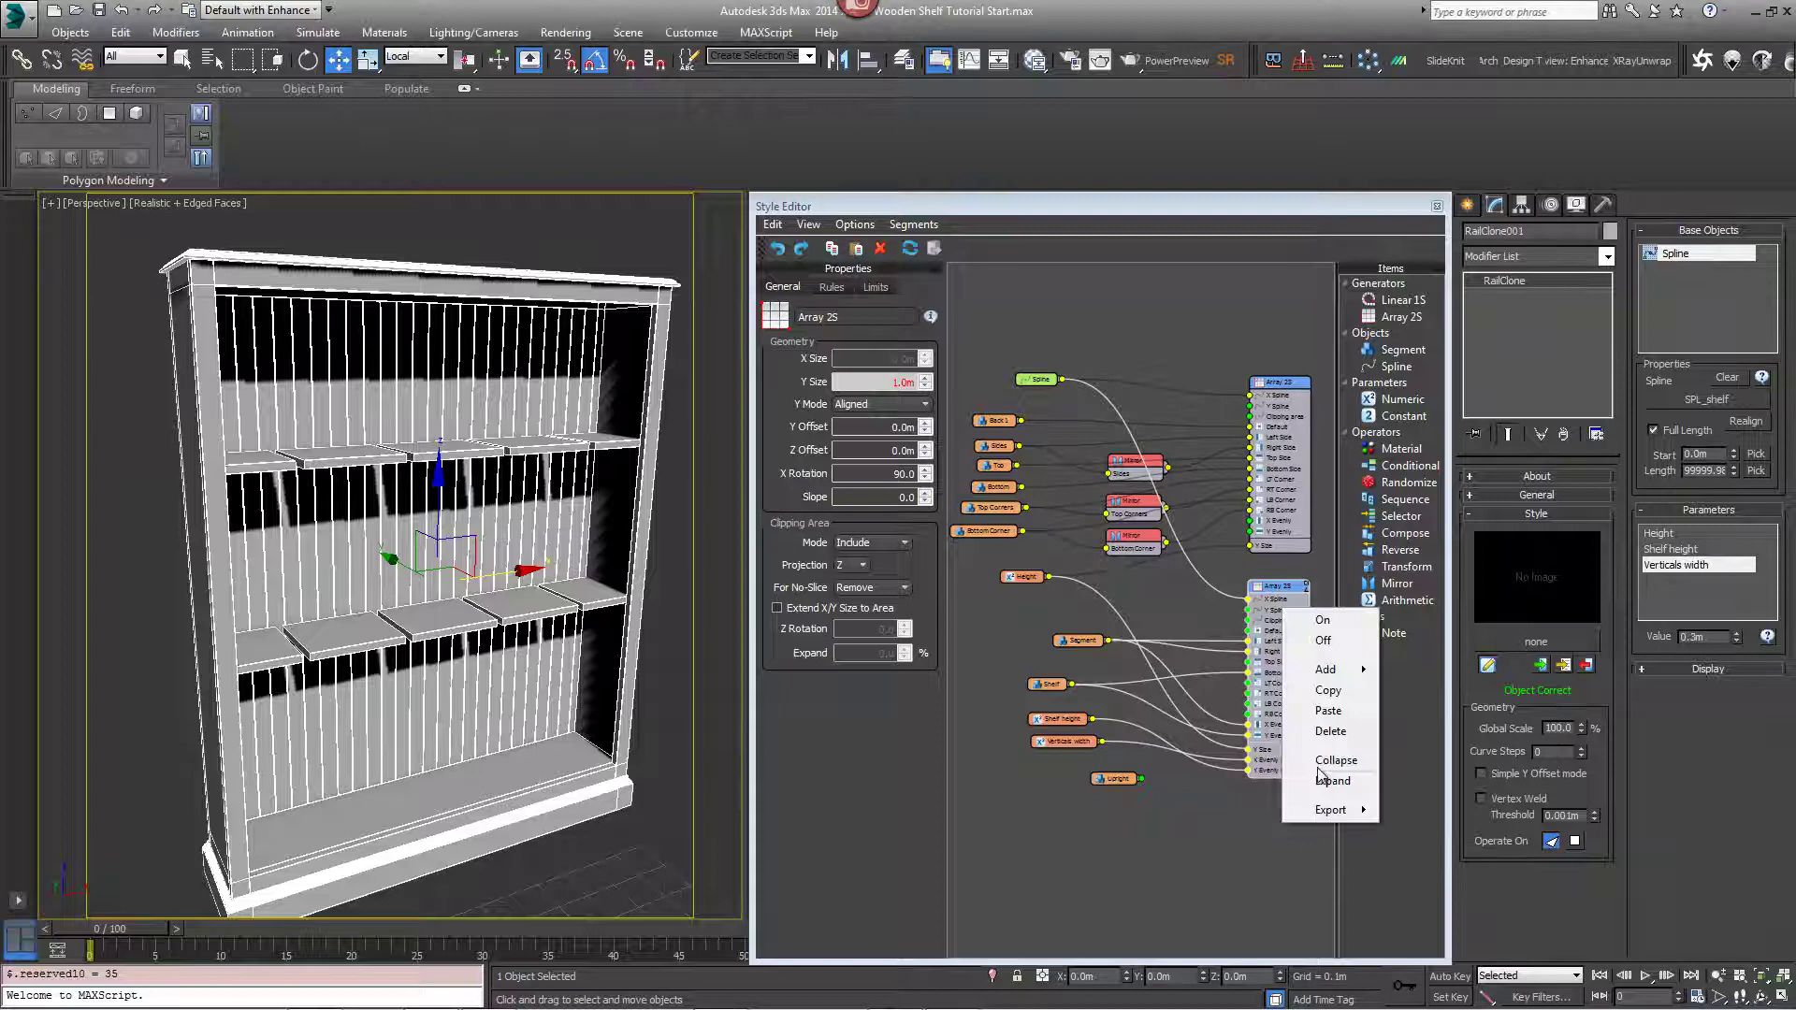
pyautogui.click(1328, 710)
pyautogui.moveTo(1309, 829); pyautogui.dragTo(1273, 796)
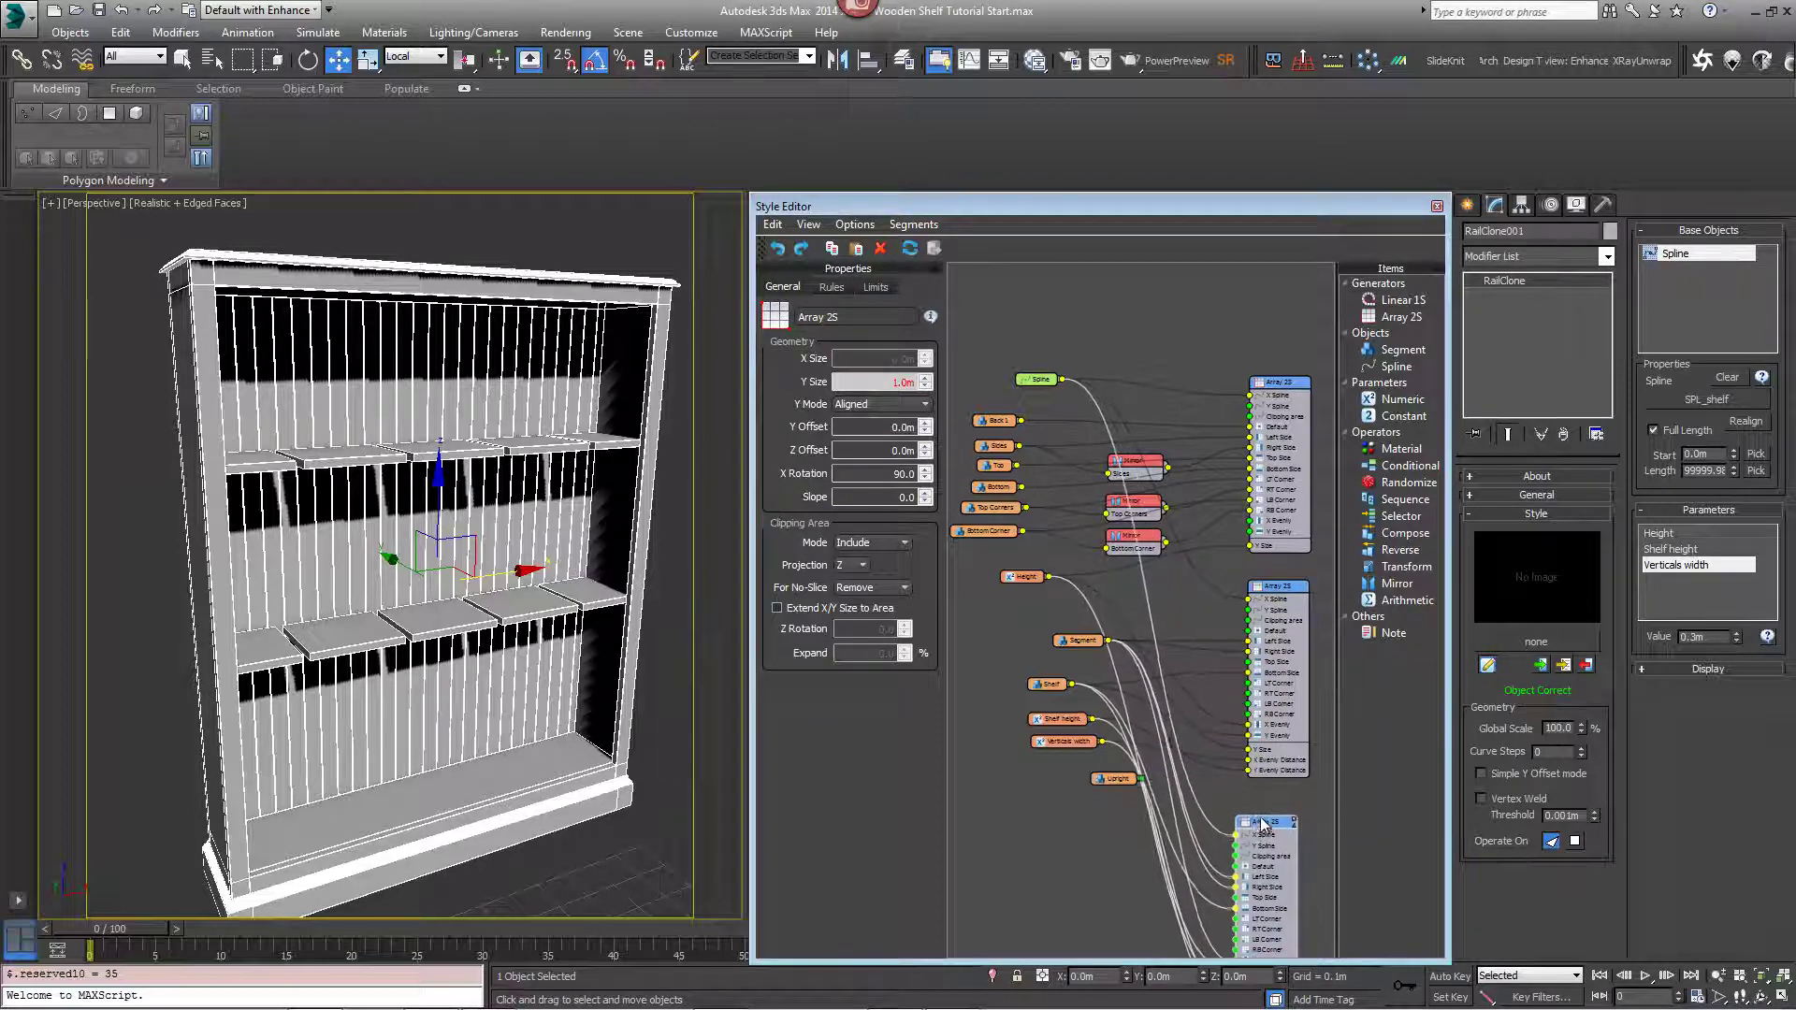
pyautogui.moveTo(1205, 855); pyautogui.dragTo(1191, 659, button='middle')
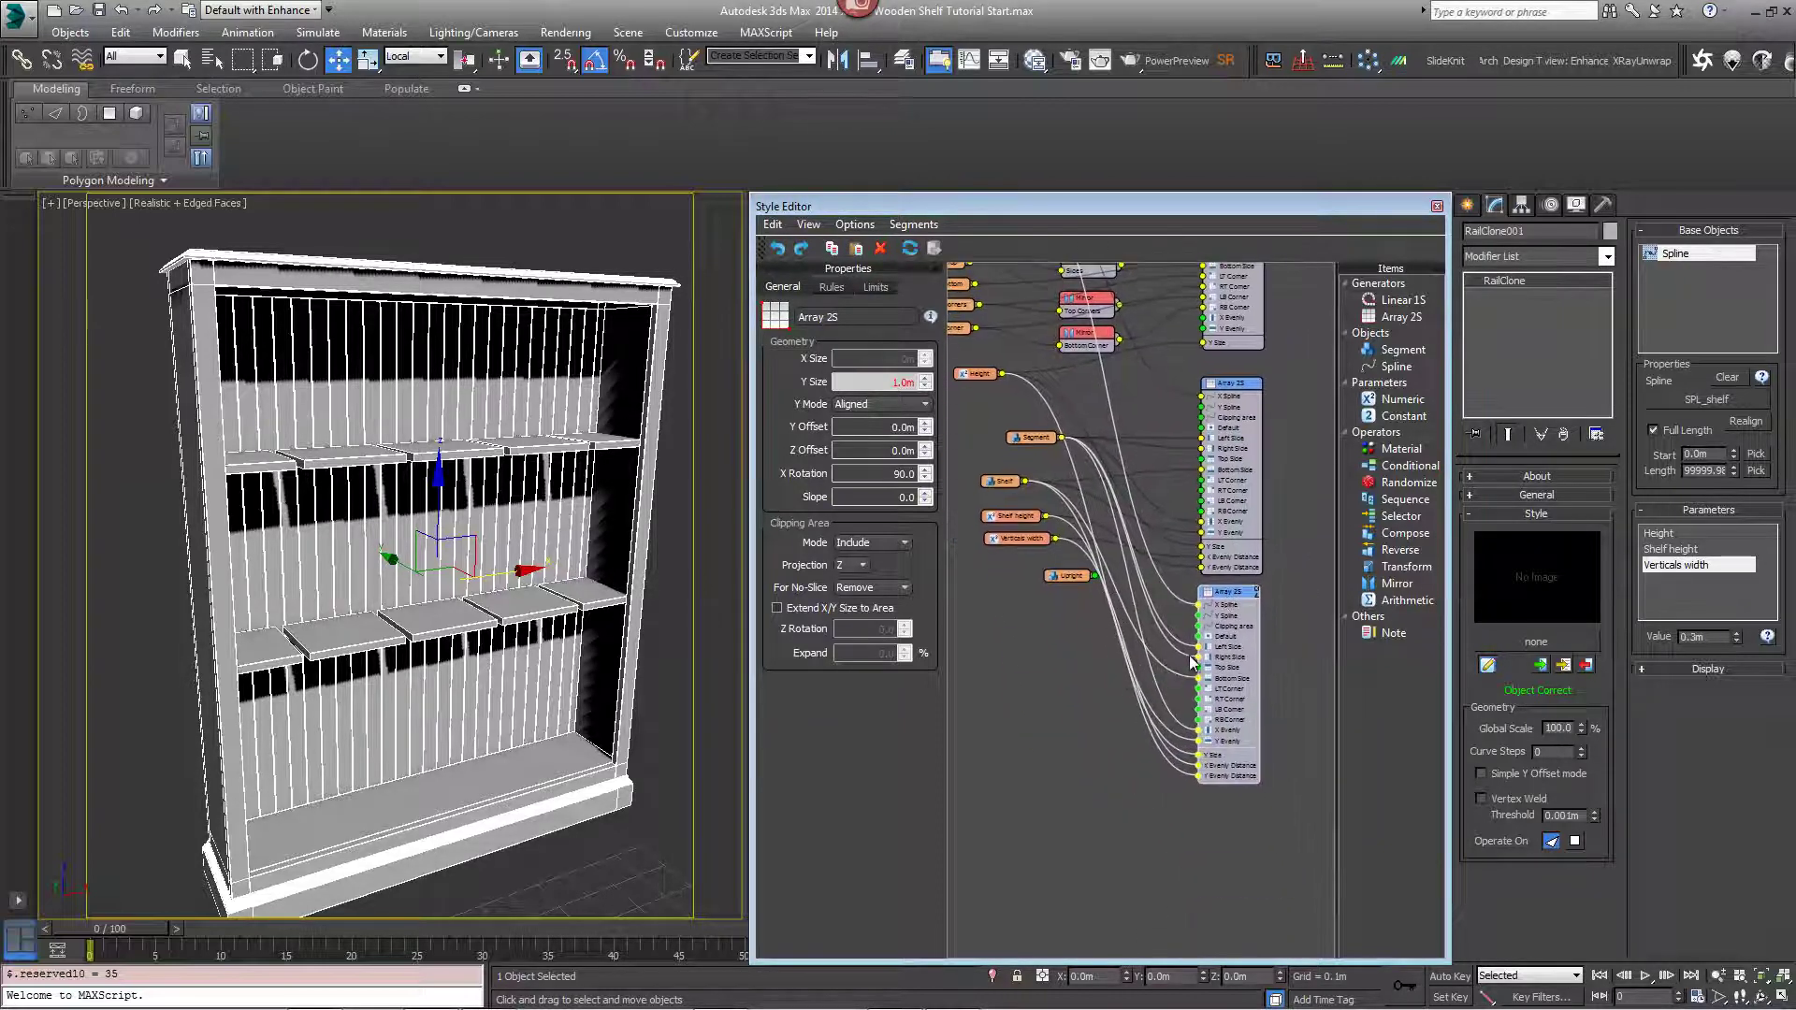
# Disconnect the empty Segment and Shelf nodes from the third generator and wire the Upright segment to its X Evenly input.
pyautogui.click(1193, 659)
pyautogui.moveTo(1198, 658); pyautogui.dragTo(1175, 666)
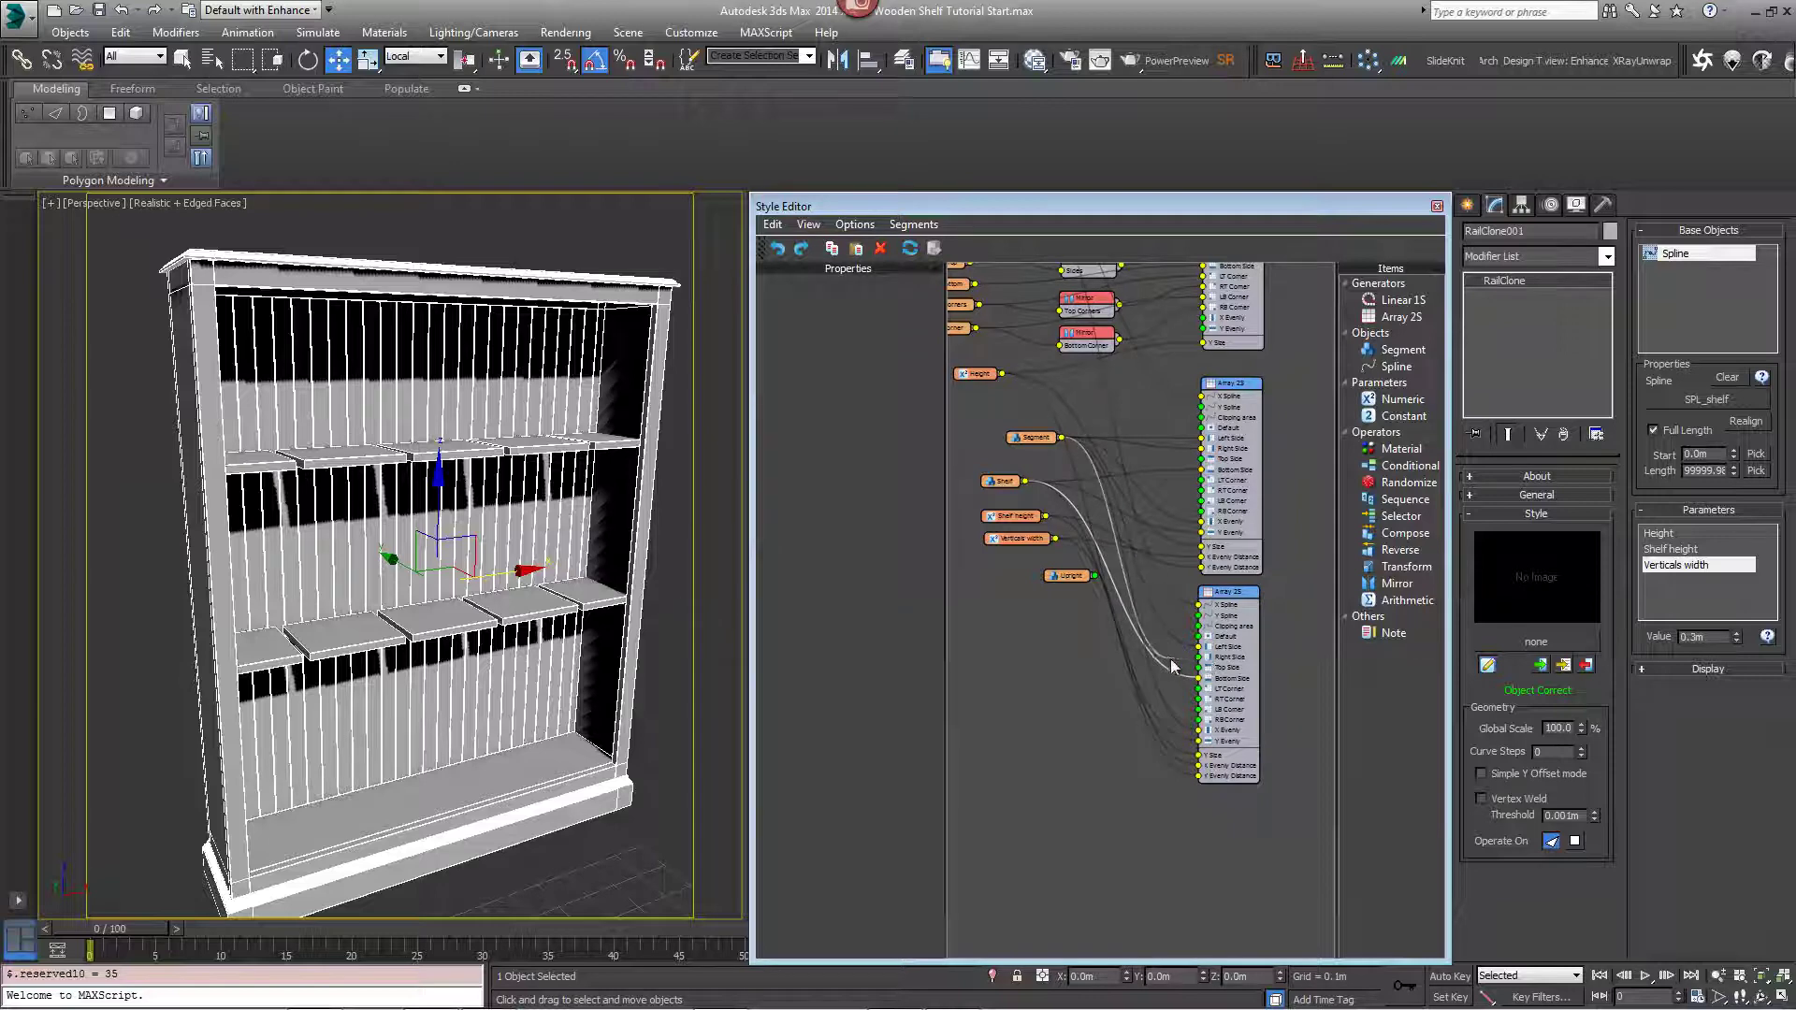
pyautogui.moveTo(1073, 579); pyautogui.dragTo(1199, 739)
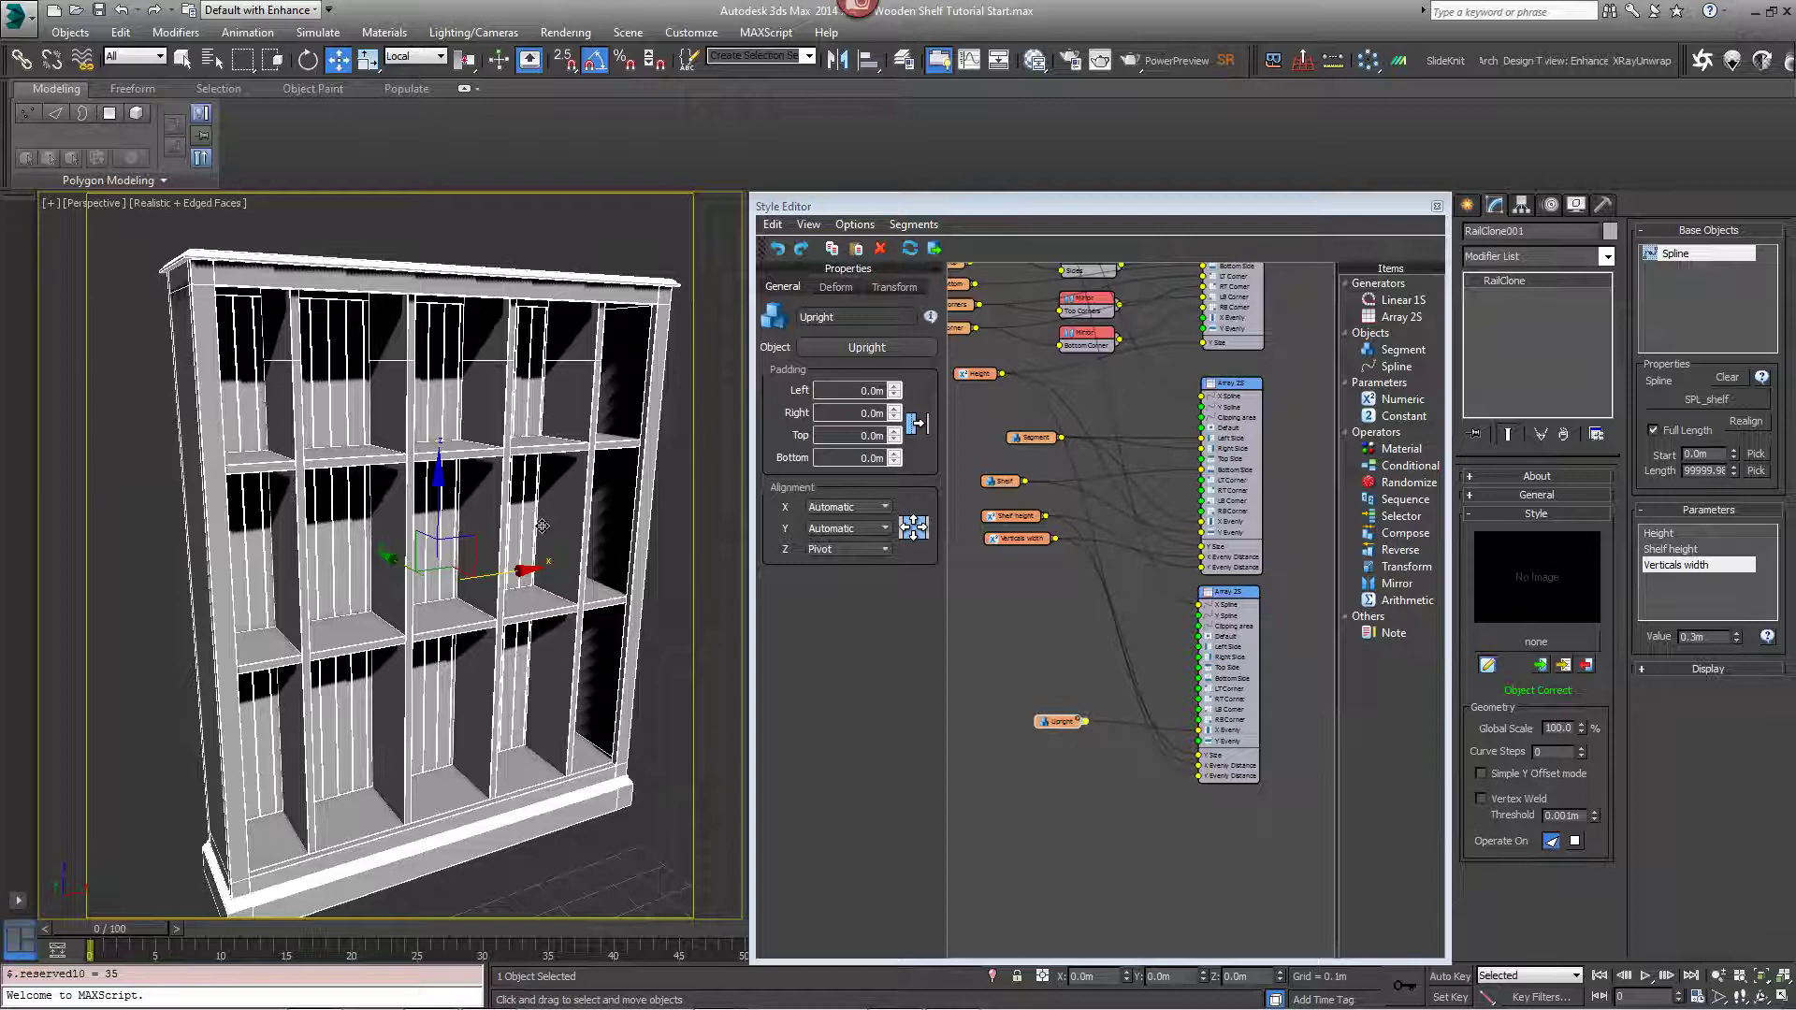
# Set the Upright segment's fixed Y translation to 0.162 m.
pyautogui.press('f')
pyautogui.press('z')
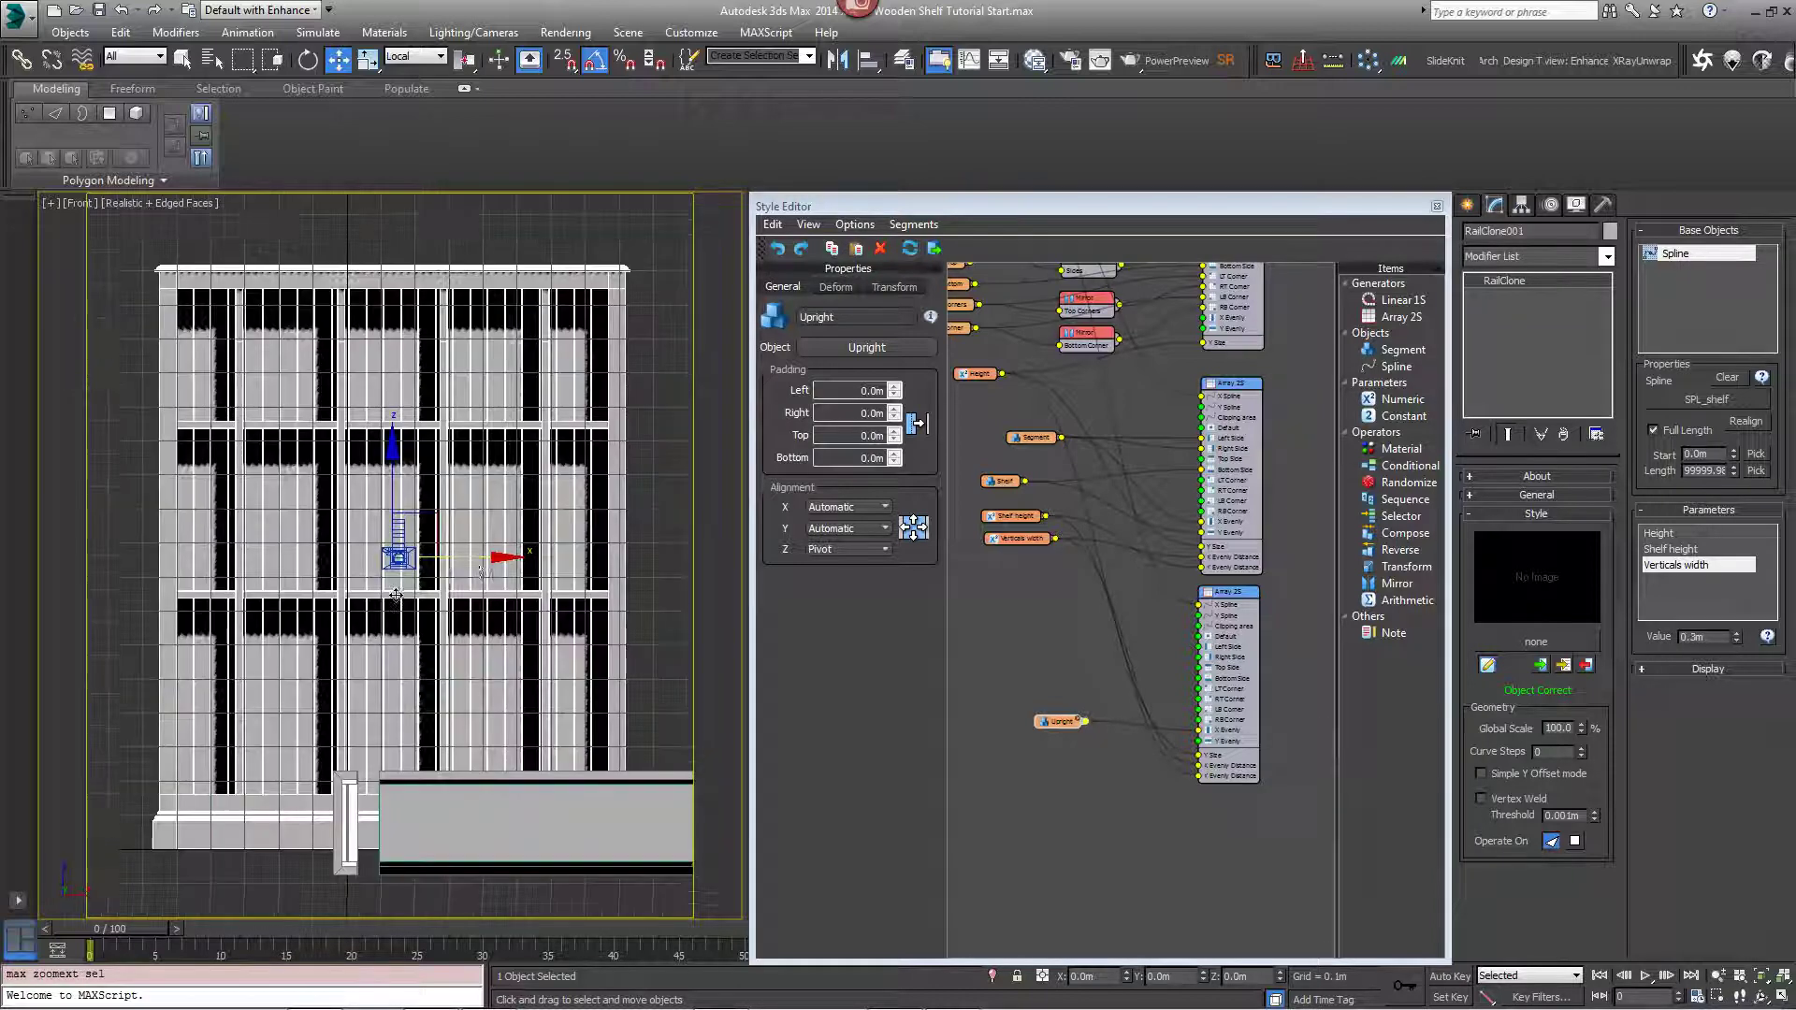
pyautogui.scroll(5, 508, 496)
pyautogui.press('F3')
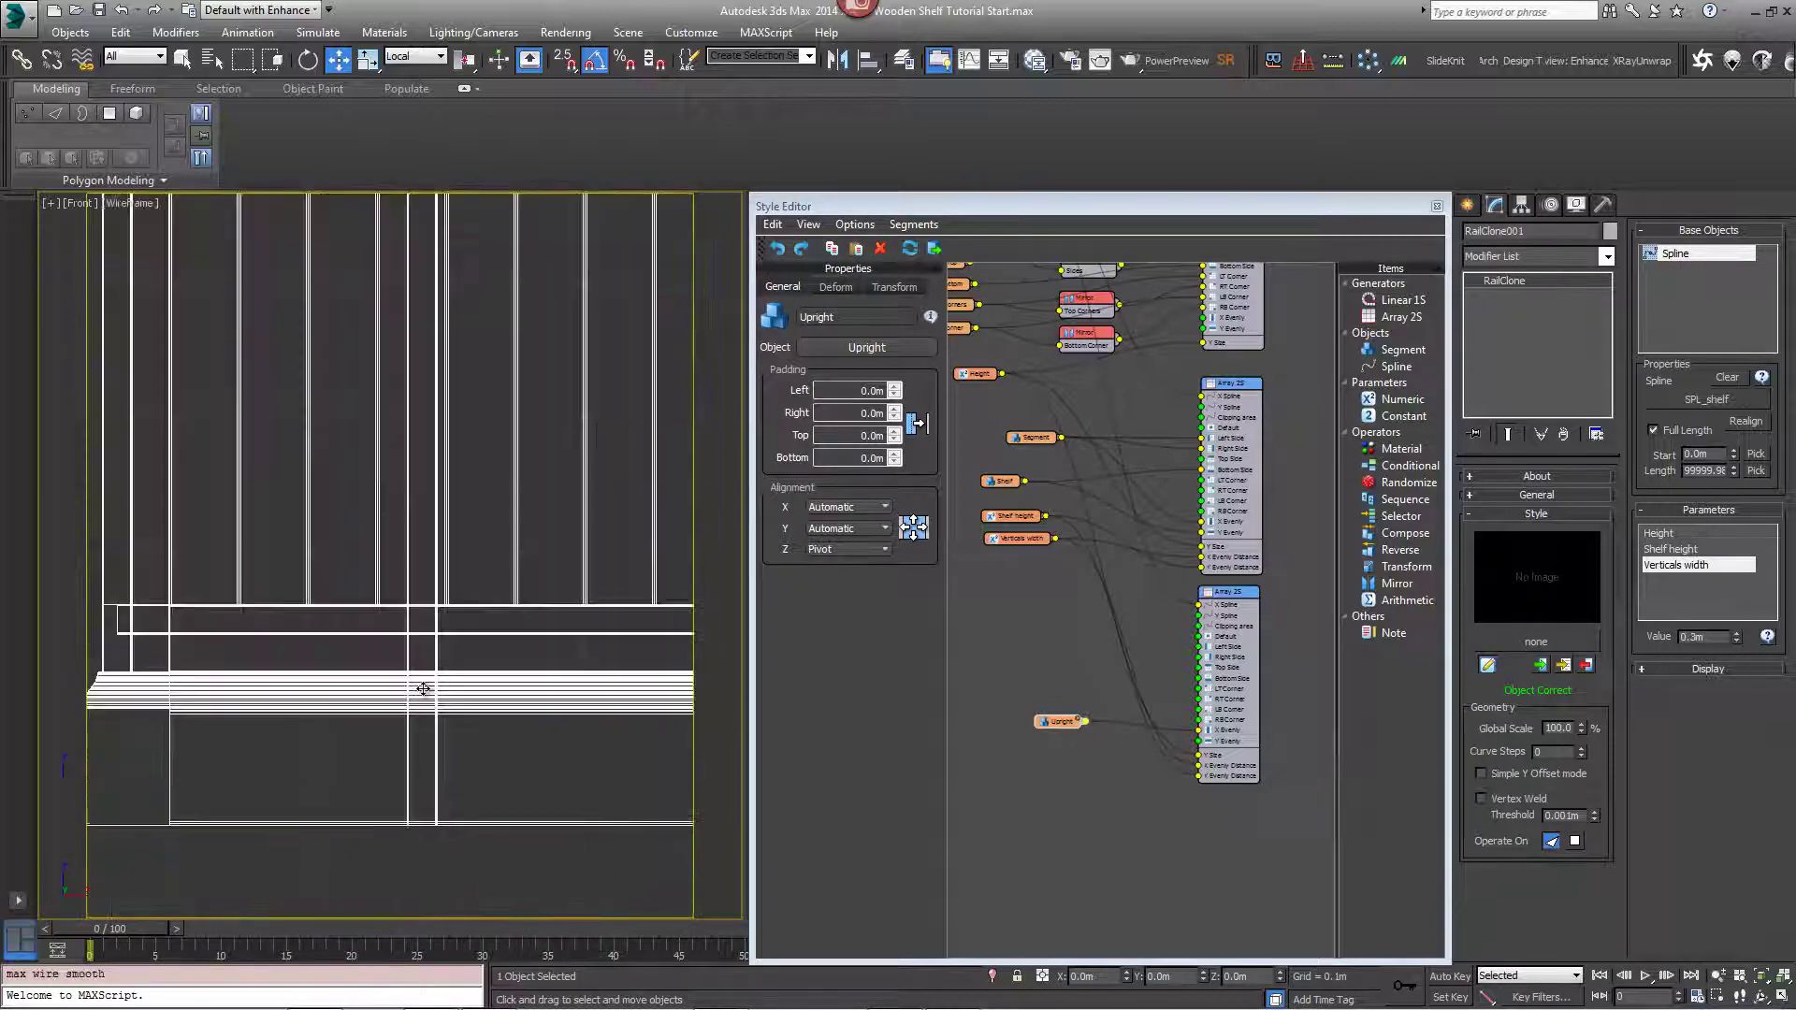
pyautogui.moveTo(424, 689); pyautogui.dragTo(442, 731, button='middle')
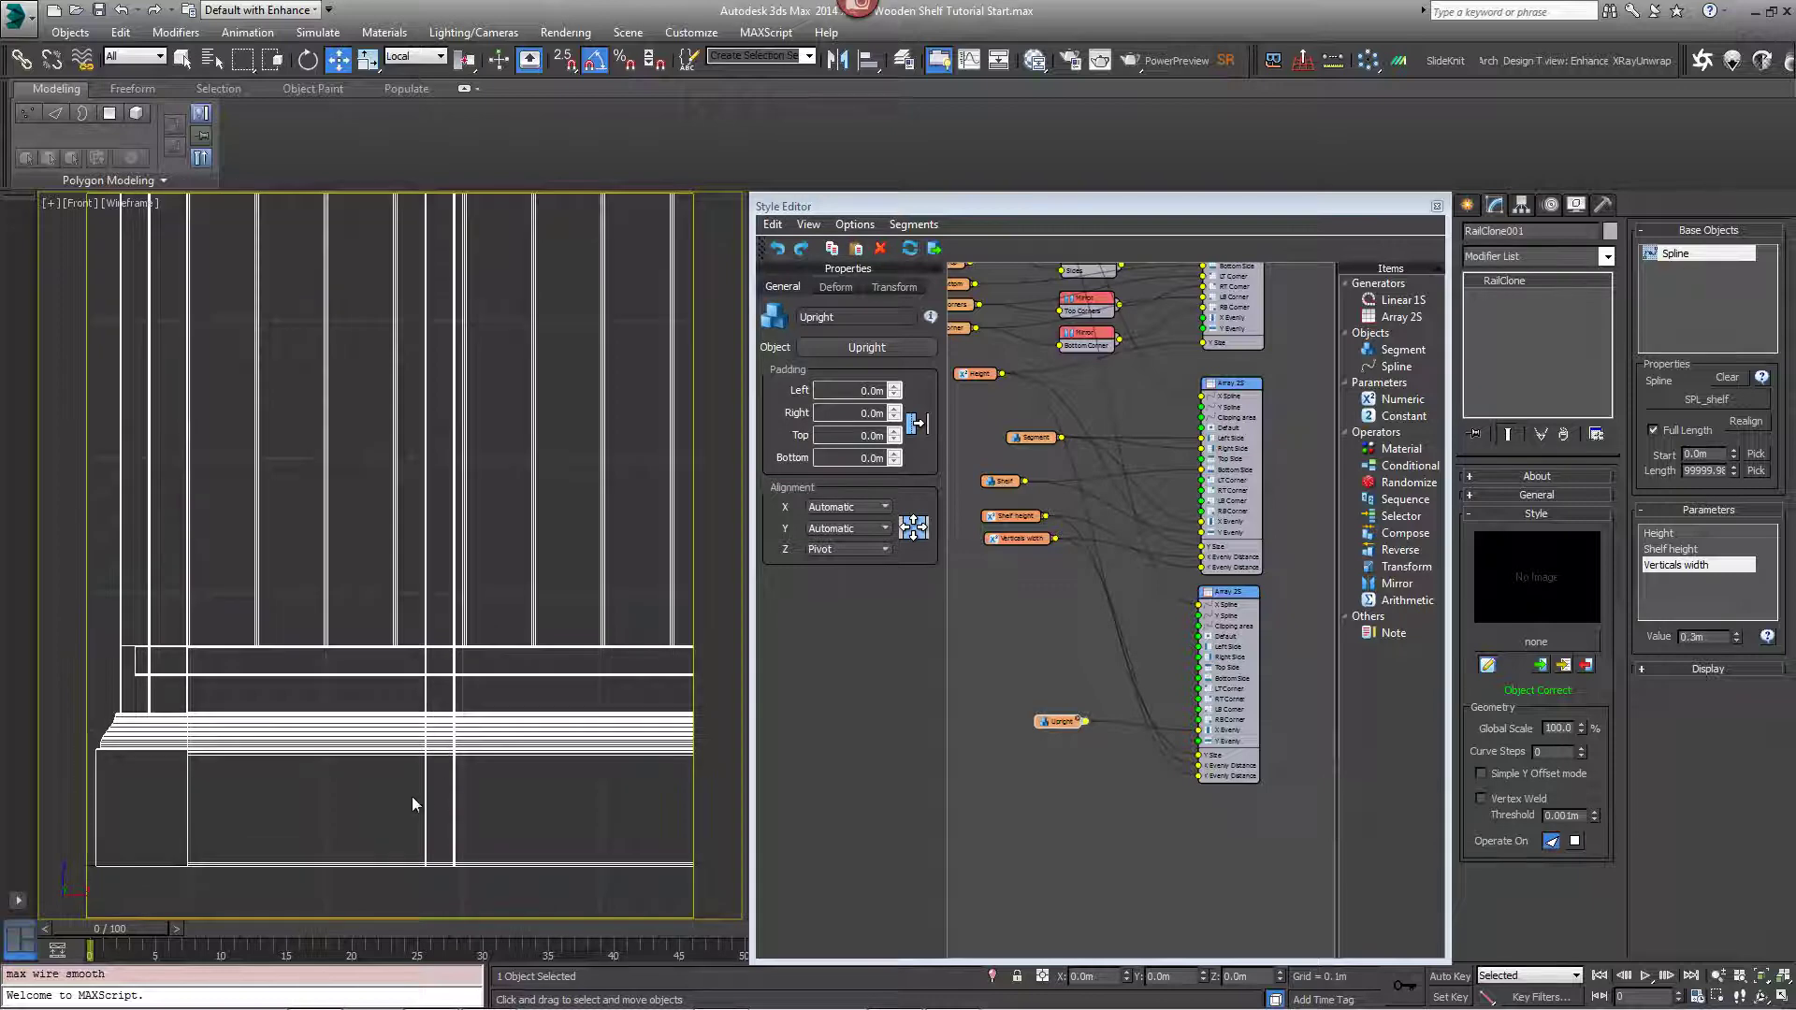
pyautogui.moveTo(1069, 721); pyautogui.dragTo(1069, 726)
pyautogui.click(893, 286)
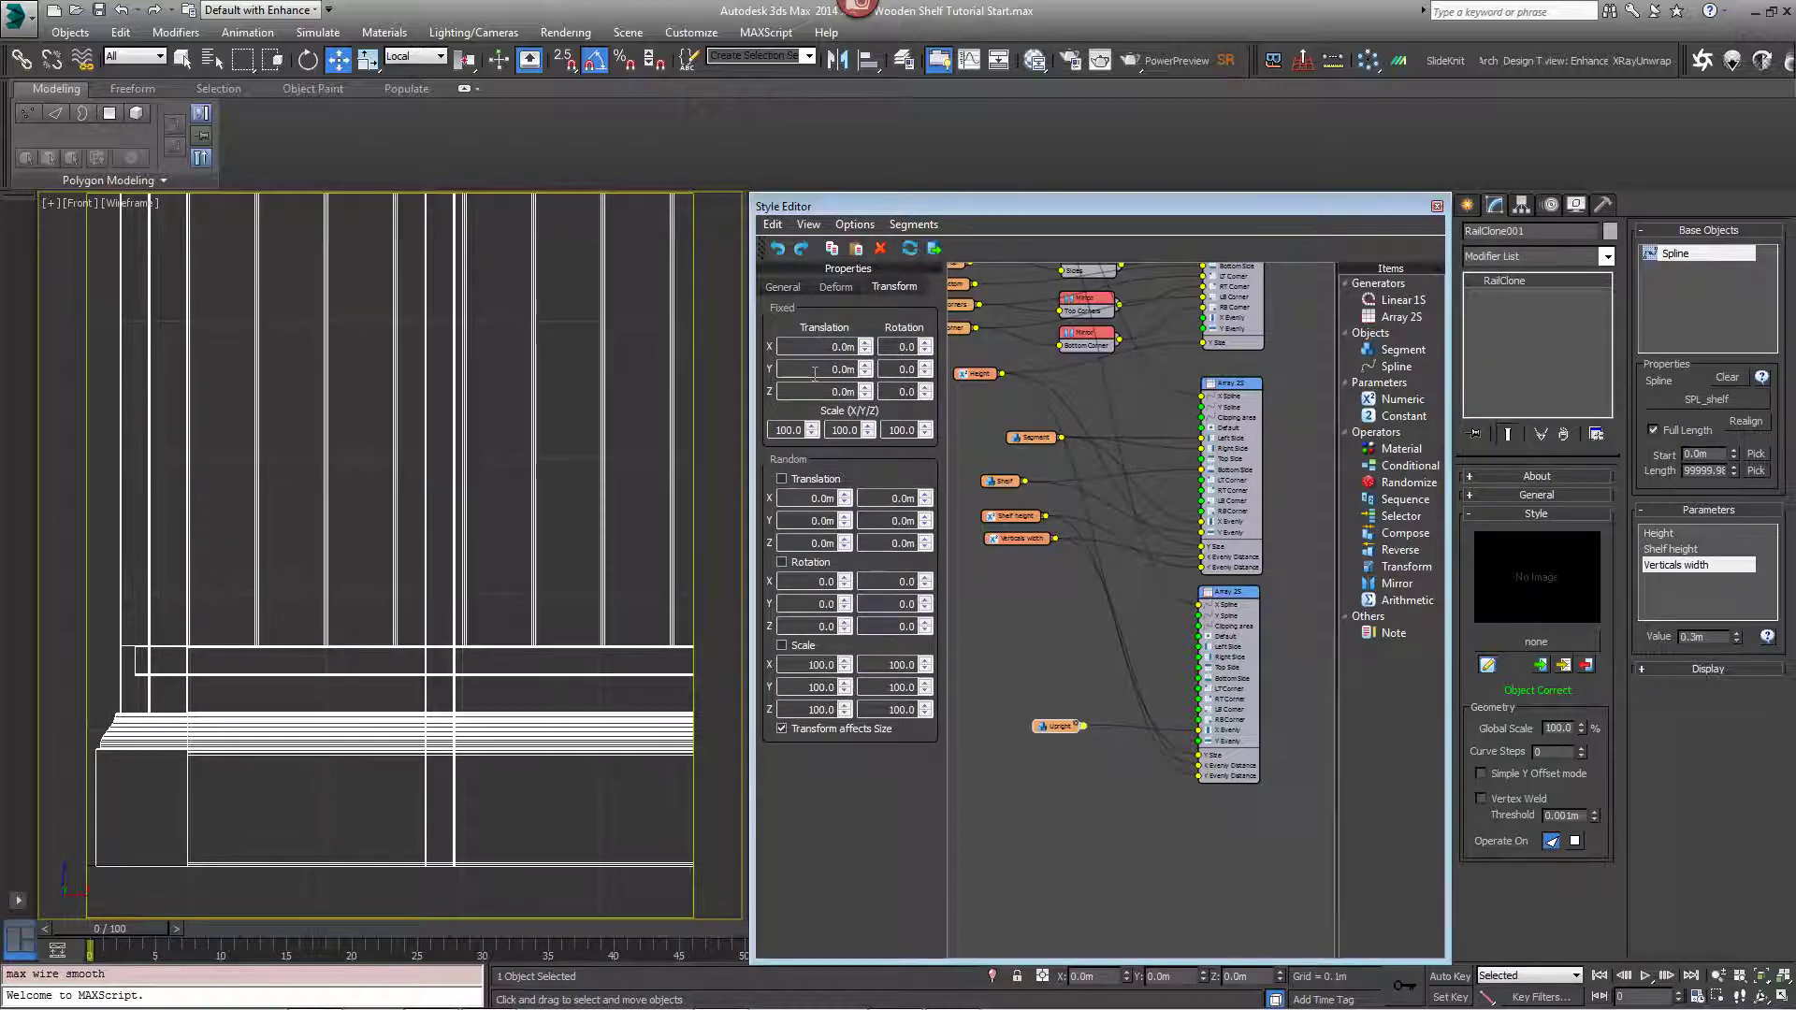
pyautogui.write('0.162')
pyautogui.press('Return')
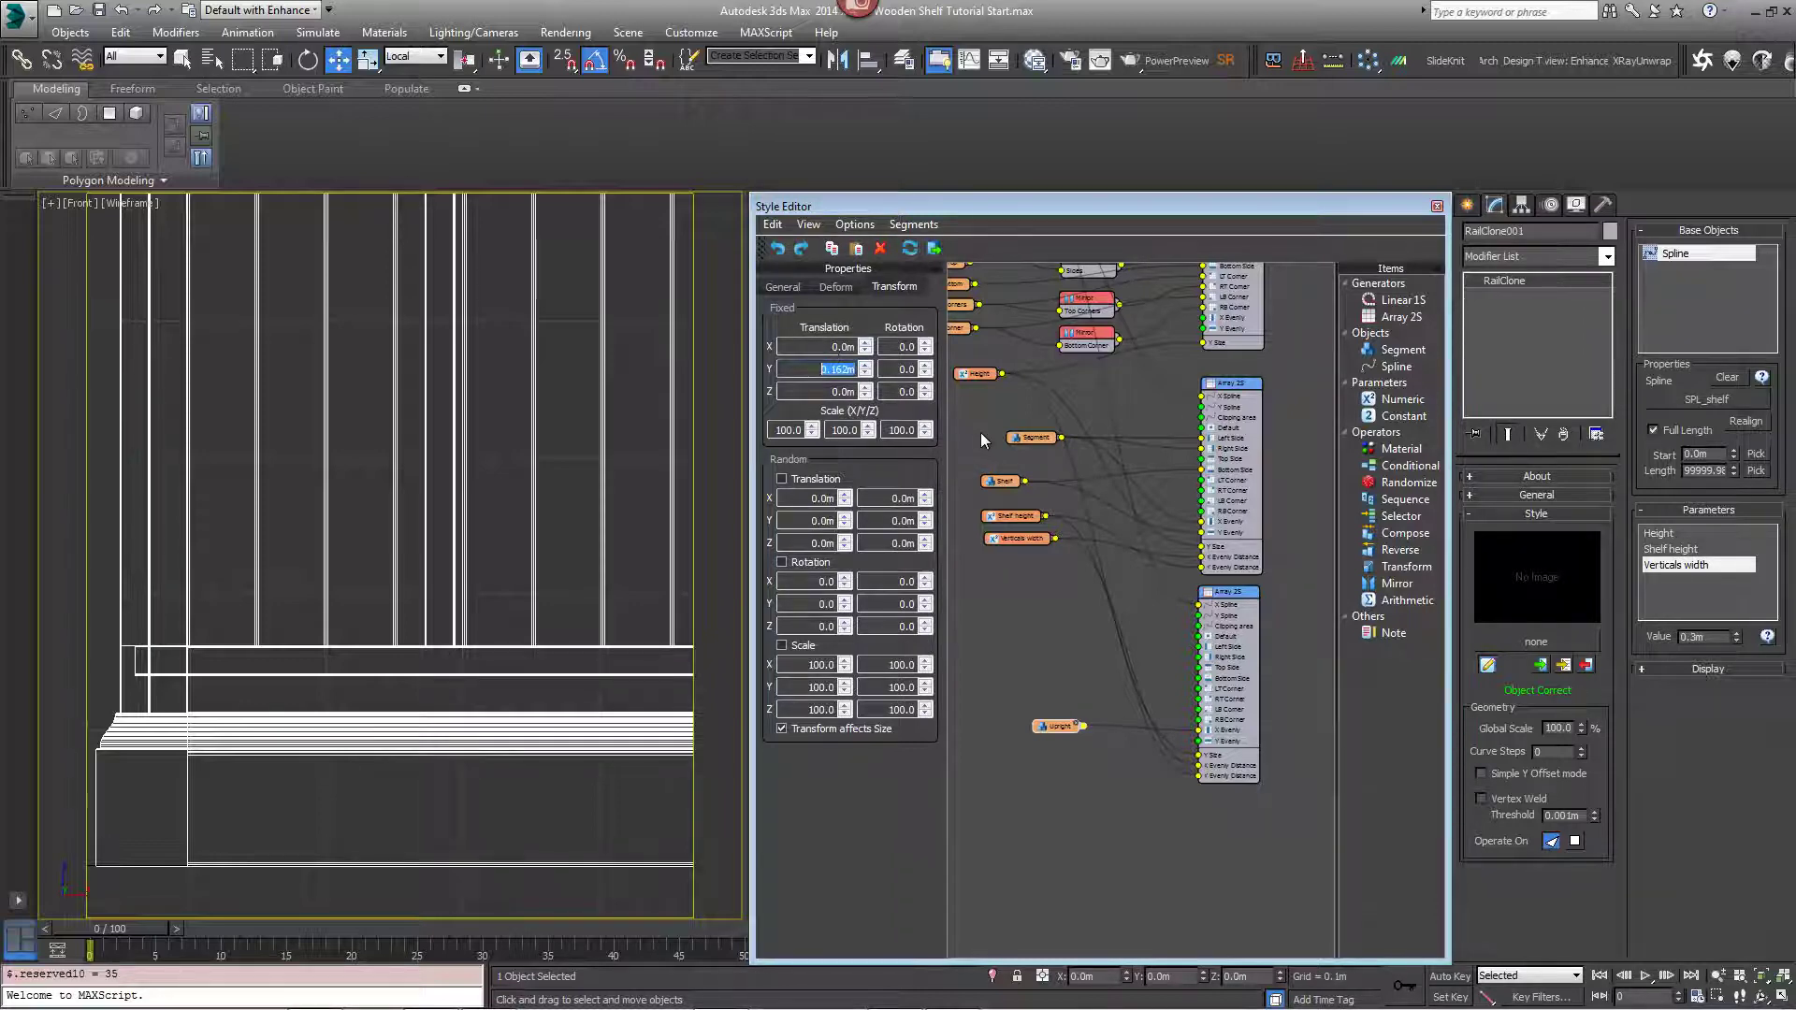
# Examine where the vertical dividers meet the base and the top of the shelf unit.
pyautogui.scroll(3, 508, 733)
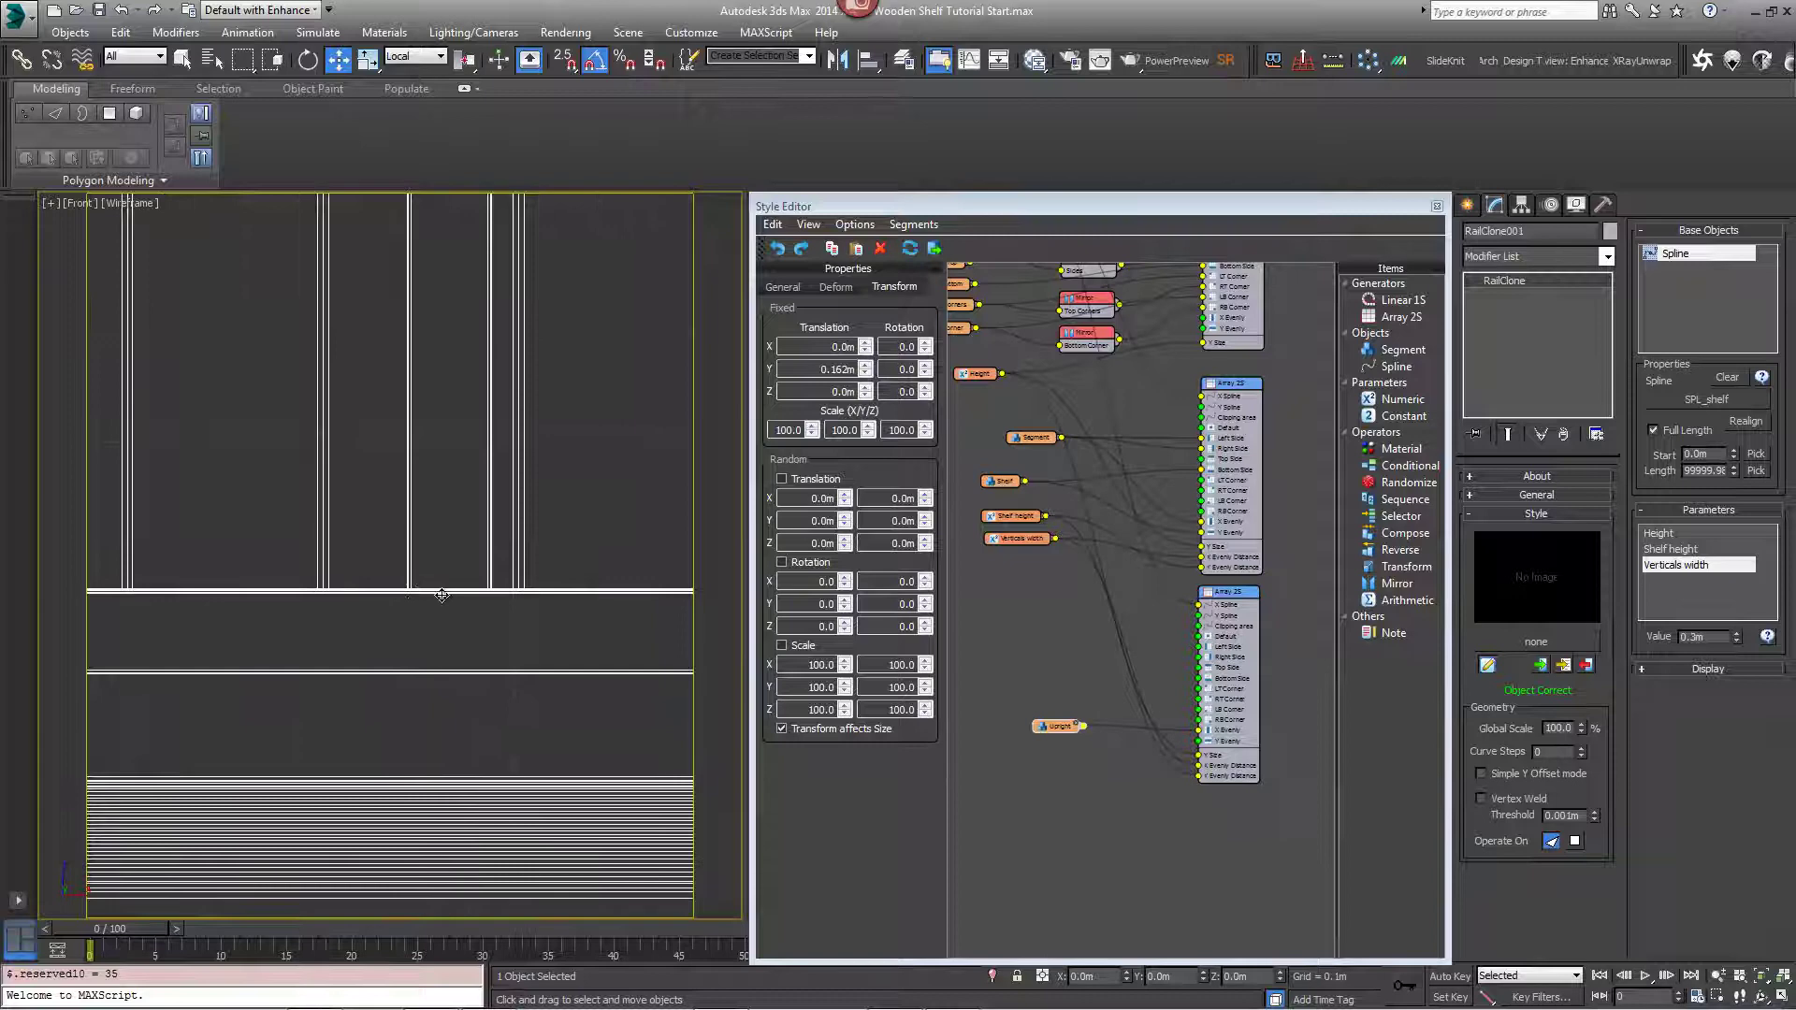
pyautogui.scroll(-8, 449, 590)
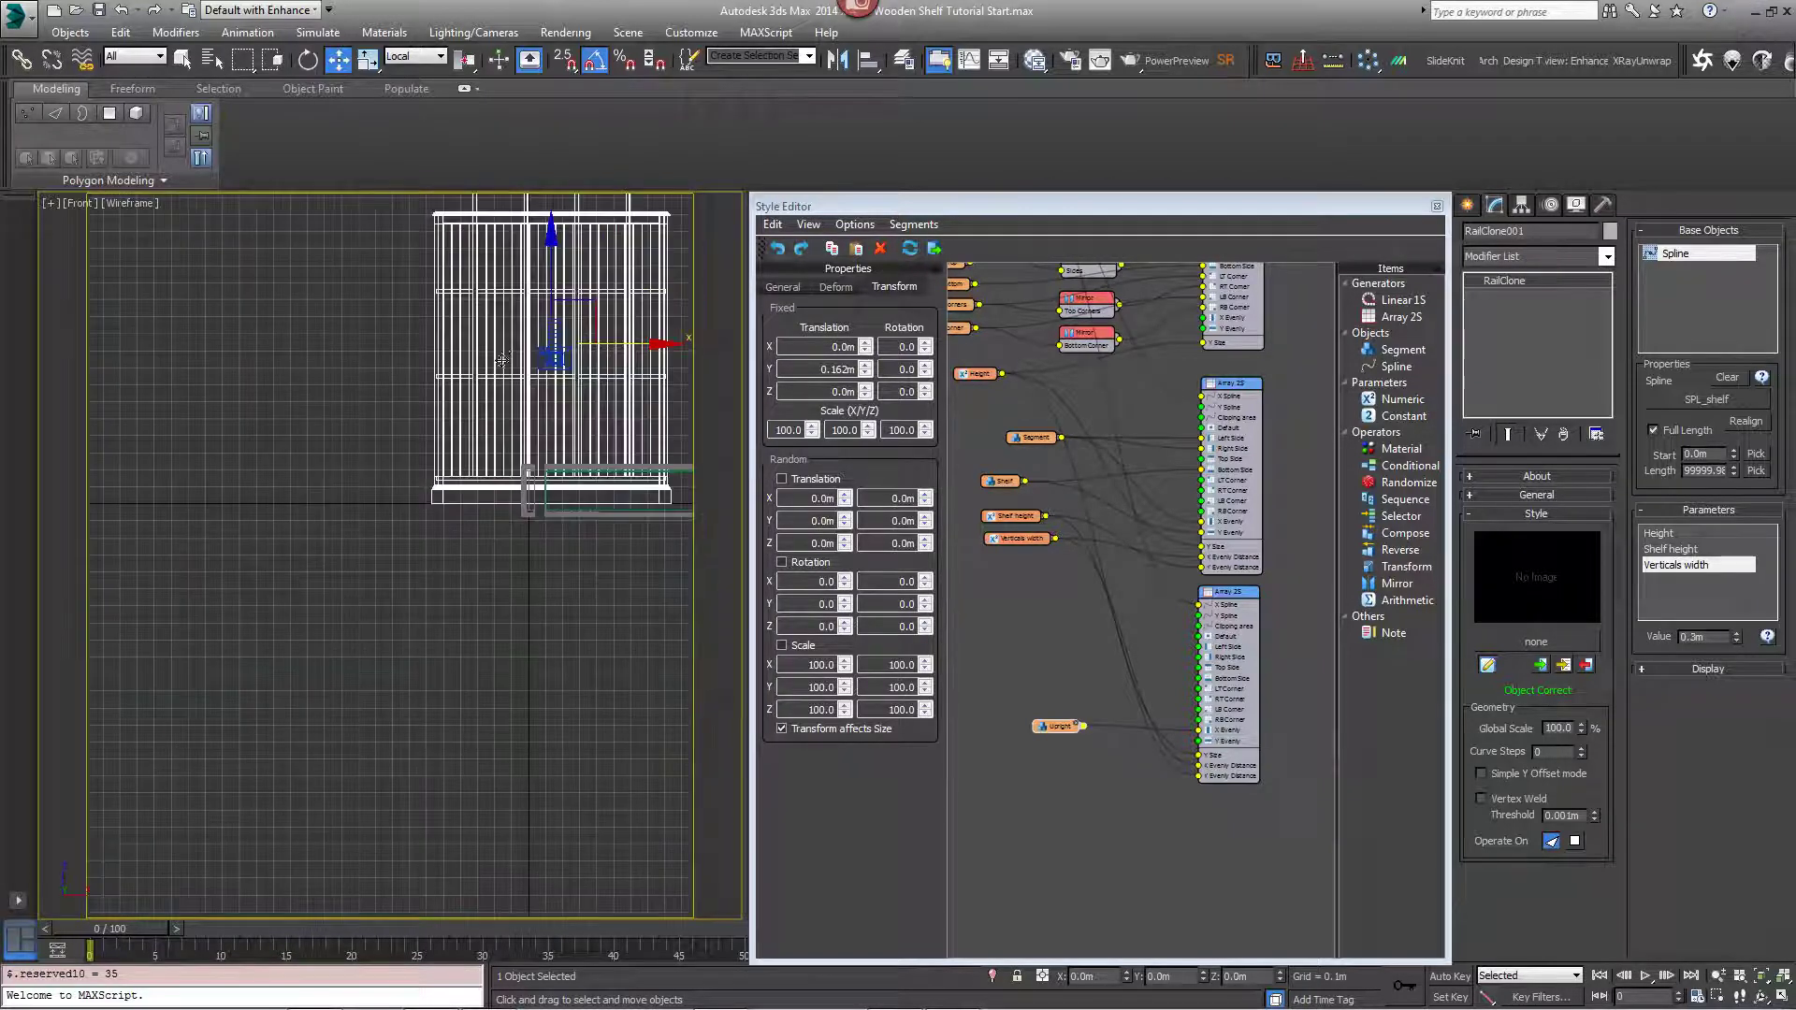
pyautogui.moveTo(537, 201); pyautogui.dragTo(537, 406, button='middle')
pyautogui.press('p')
pyautogui.press('F3')
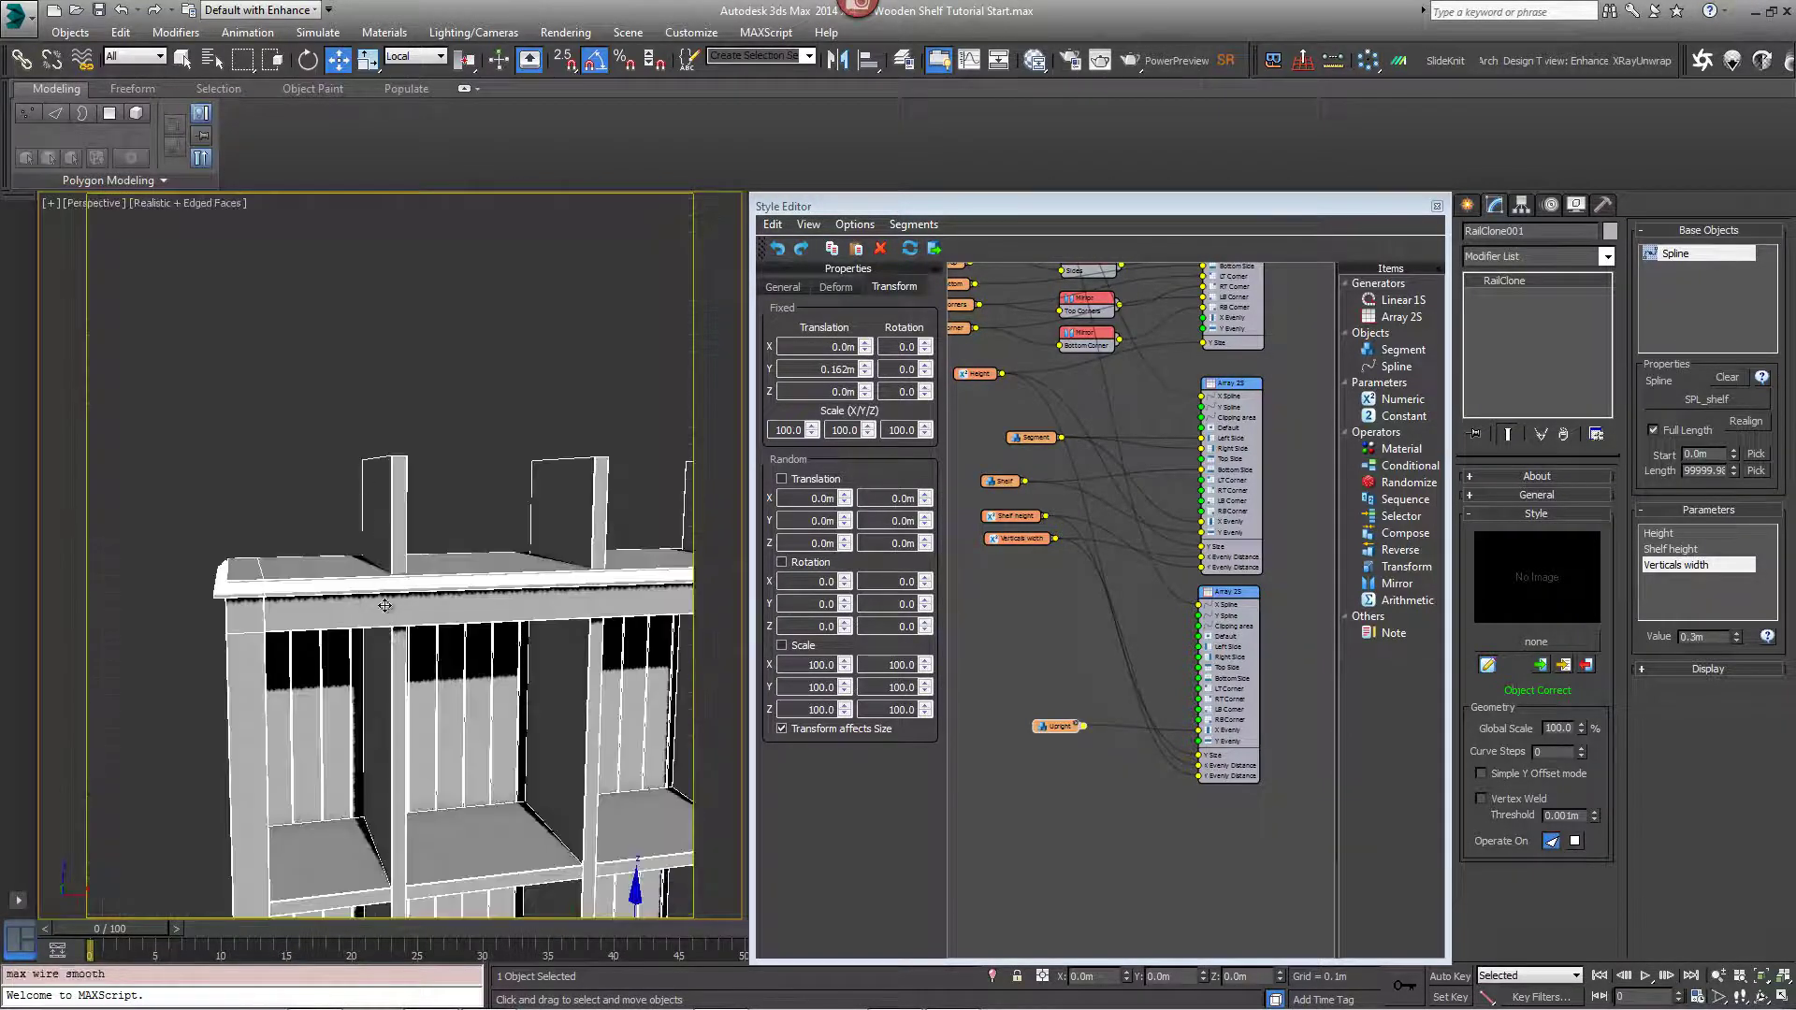
pyautogui.moveTo(508, 625); pyautogui.dragTo(561, 542, button='middle')
pyautogui.scroll(-5, 561, 542)
# Move the Height node away from the segment nodes to free up space in the graph.
pyautogui.moveTo(1075, 674); pyautogui.dragTo(1074, 694, button='middle')
pyautogui.moveTo(1033, 514); pyautogui.dragTo(1113, 521, button='middle')
pyautogui.moveTo(1064, 405); pyautogui.dragTo(1006, 408)
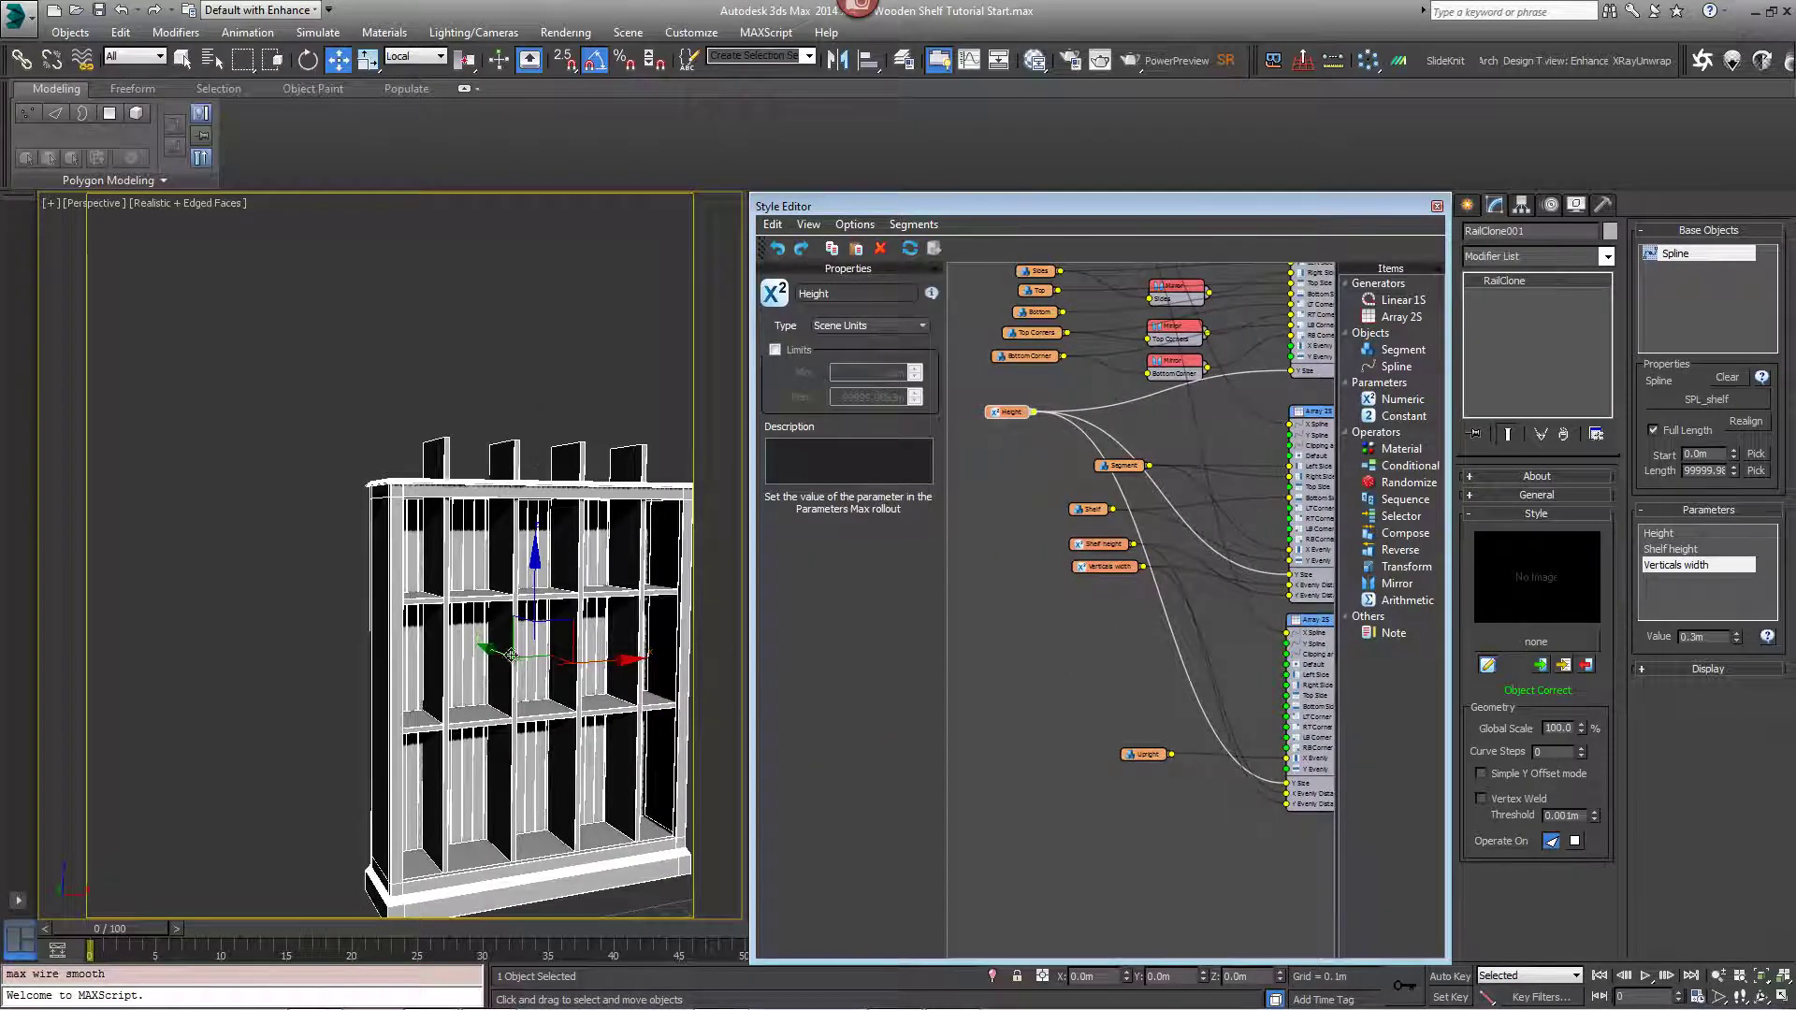
pyautogui.moveTo(1010, 418); pyautogui.dragTo(982, 460)
pyautogui.moveTo(1137, 556); pyautogui.dragTo(1109, 525, button='middle')
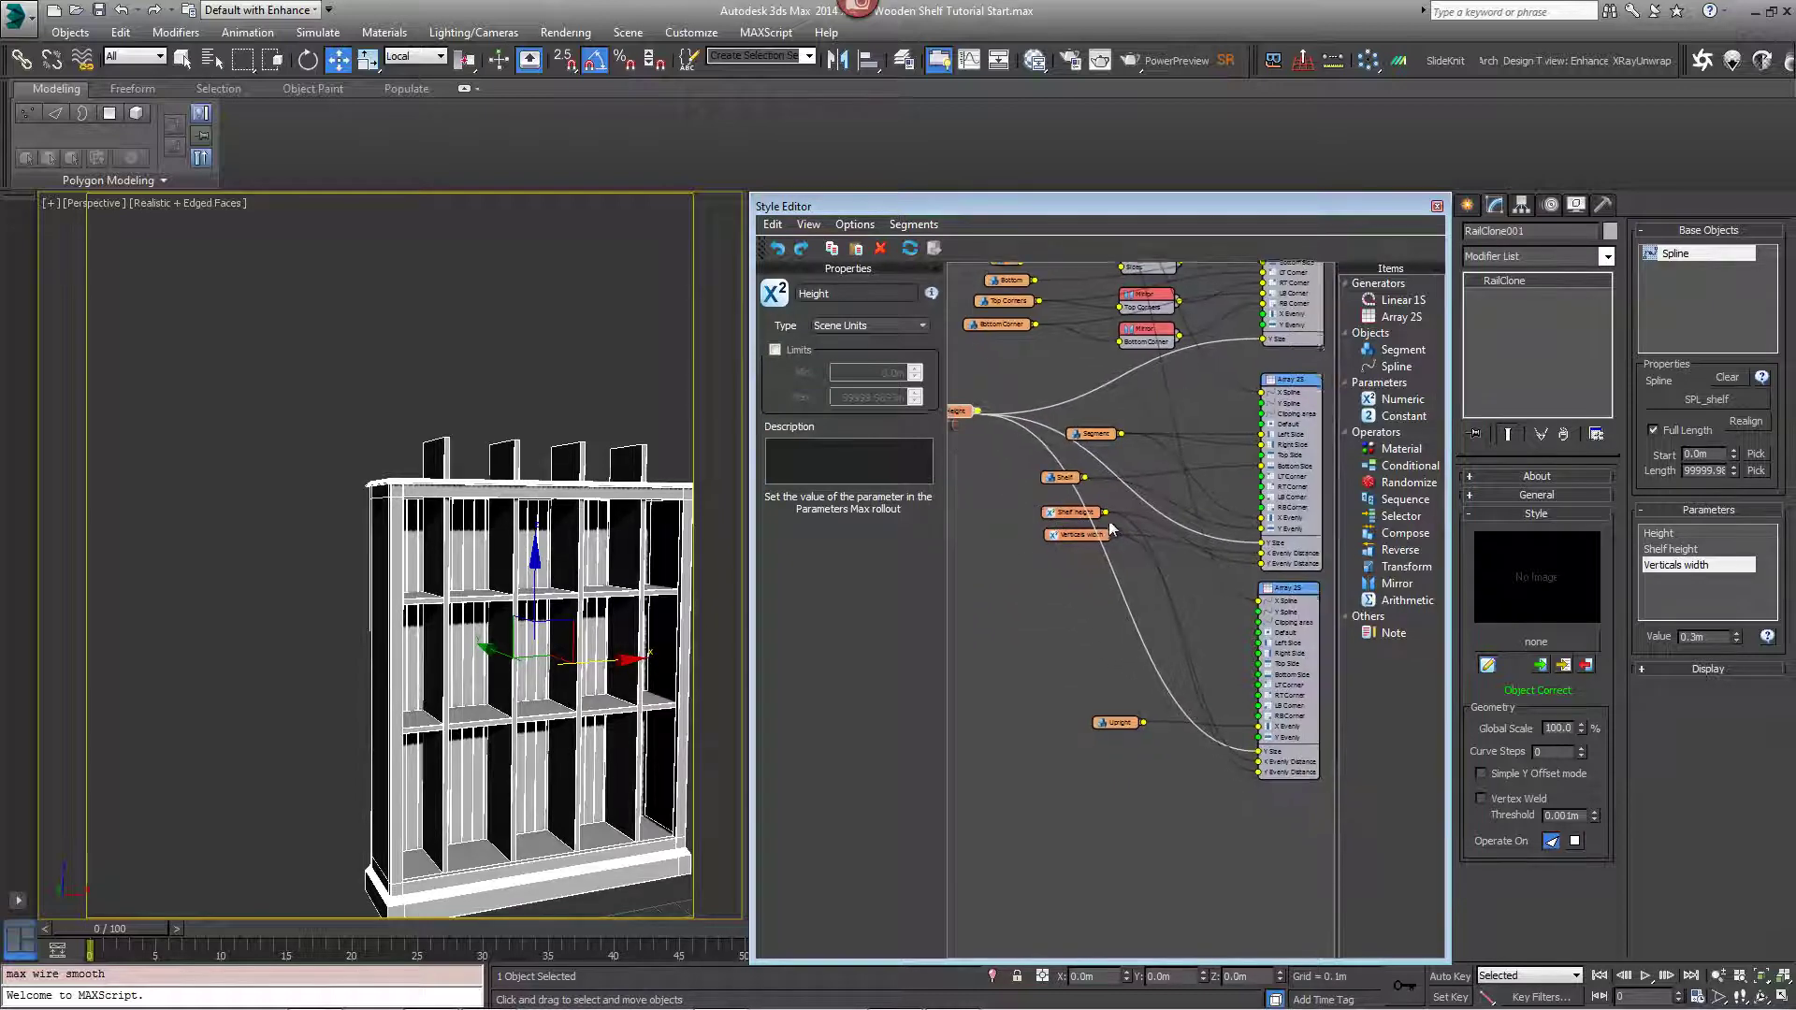
pyautogui.scroll(-1, 1109, 525)
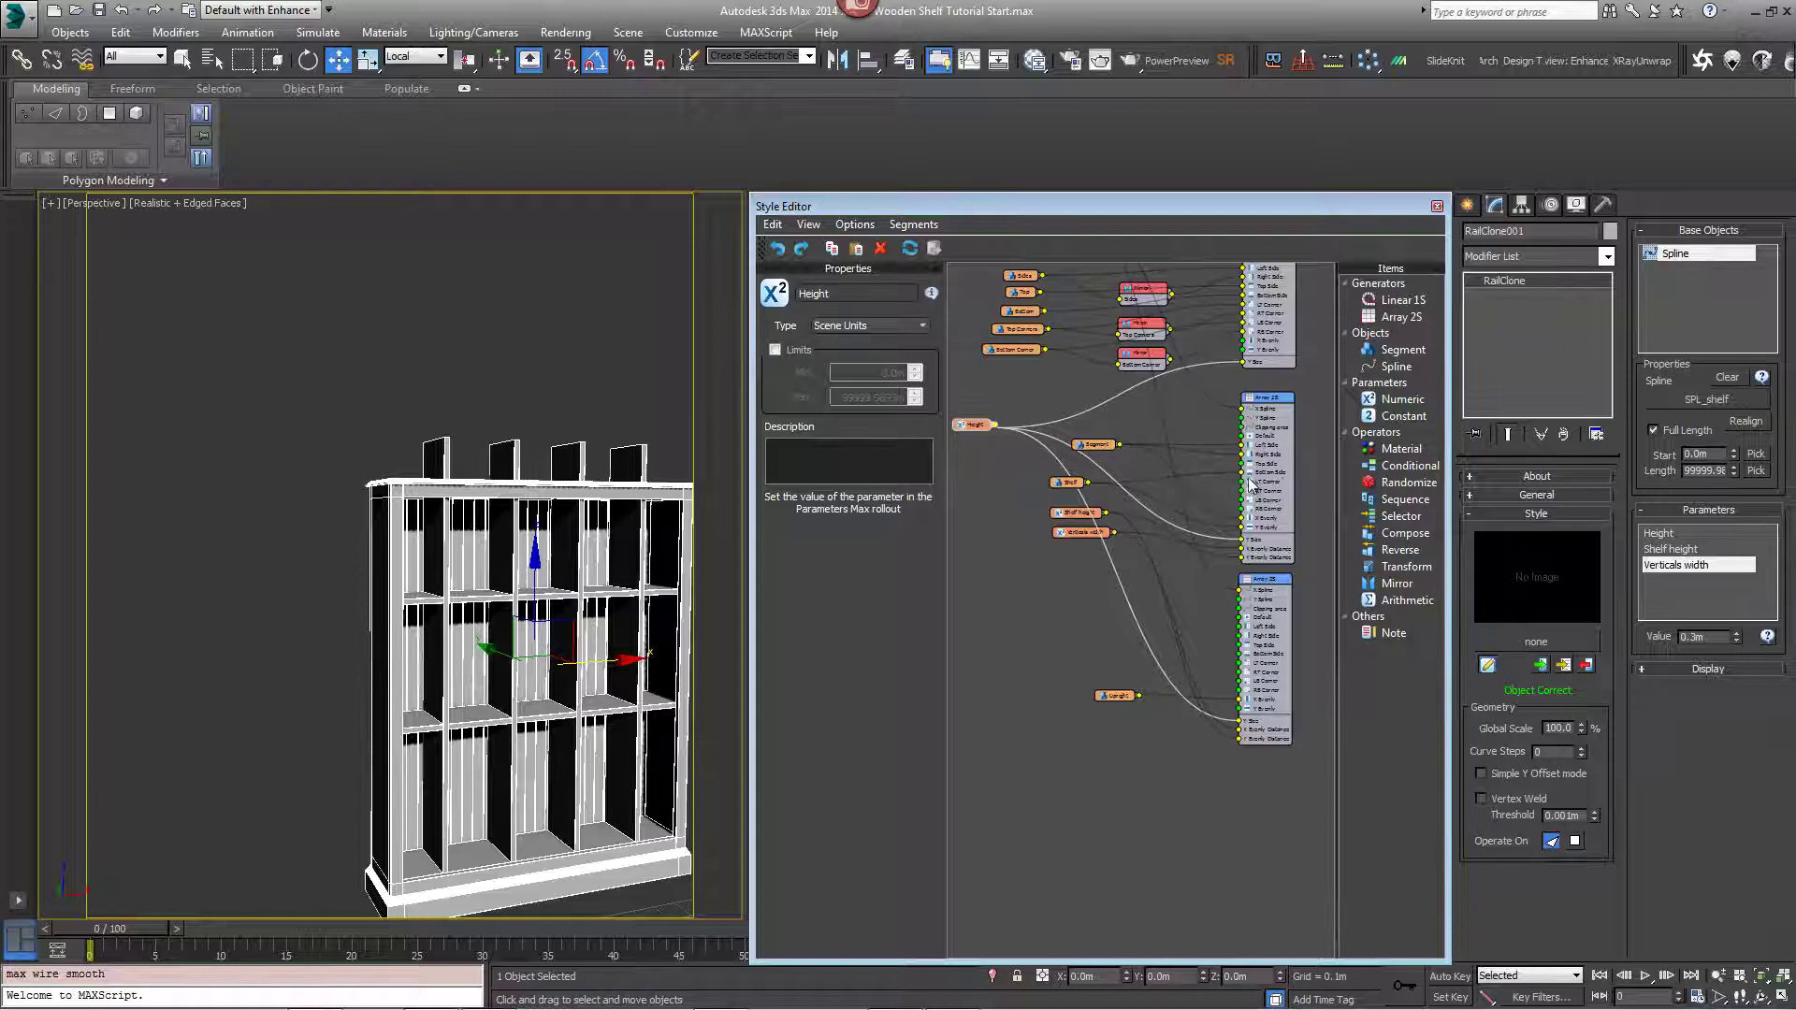
# Add an Arithmetic operator and a Constant node, wire Height into the operator and set its operation to Subtract.
pyautogui.moveTo(1403, 600); pyautogui.dragTo(1104, 614)
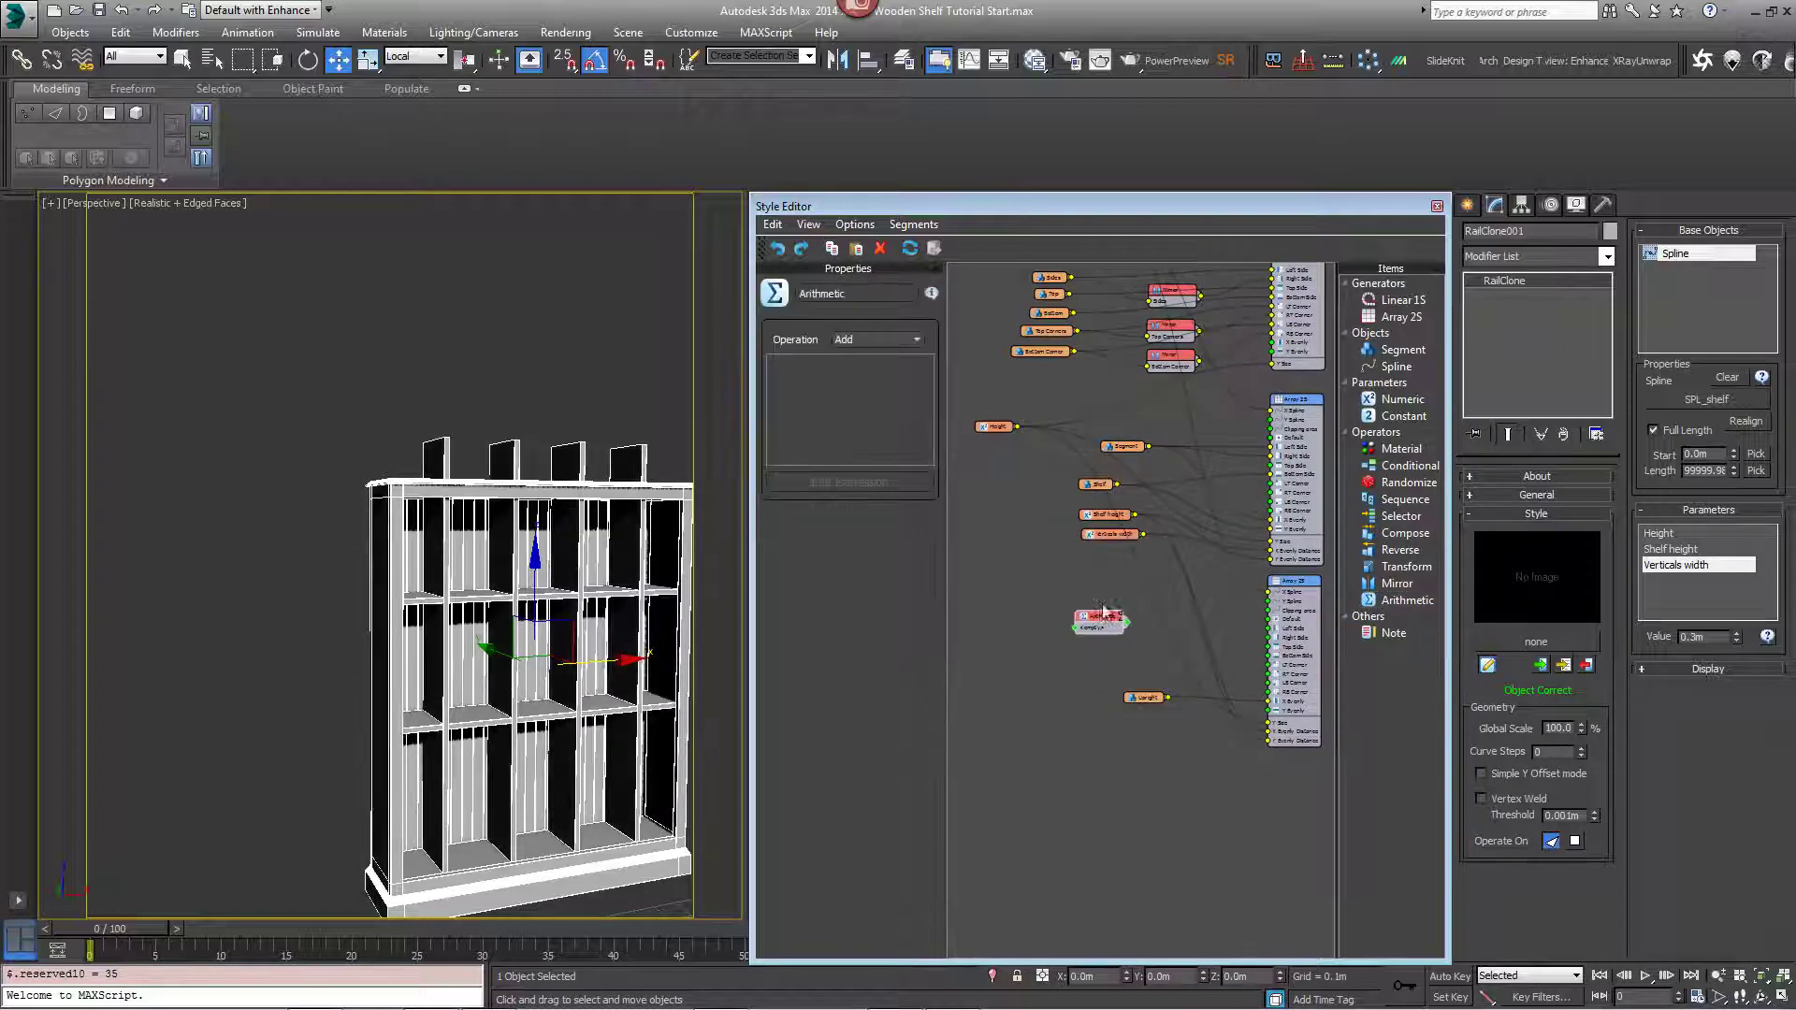
pyautogui.moveTo(1403, 416)
pyautogui.mouseDown()
pyautogui.moveTo(991, 584)
pyautogui.moveTo(1035, 662)
pyautogui.moveTo(1041, 635)
pyautogui.mouseUp()
pyautogui.moveTo(1005, 431); pyautogui.dragTo(1081, 621)
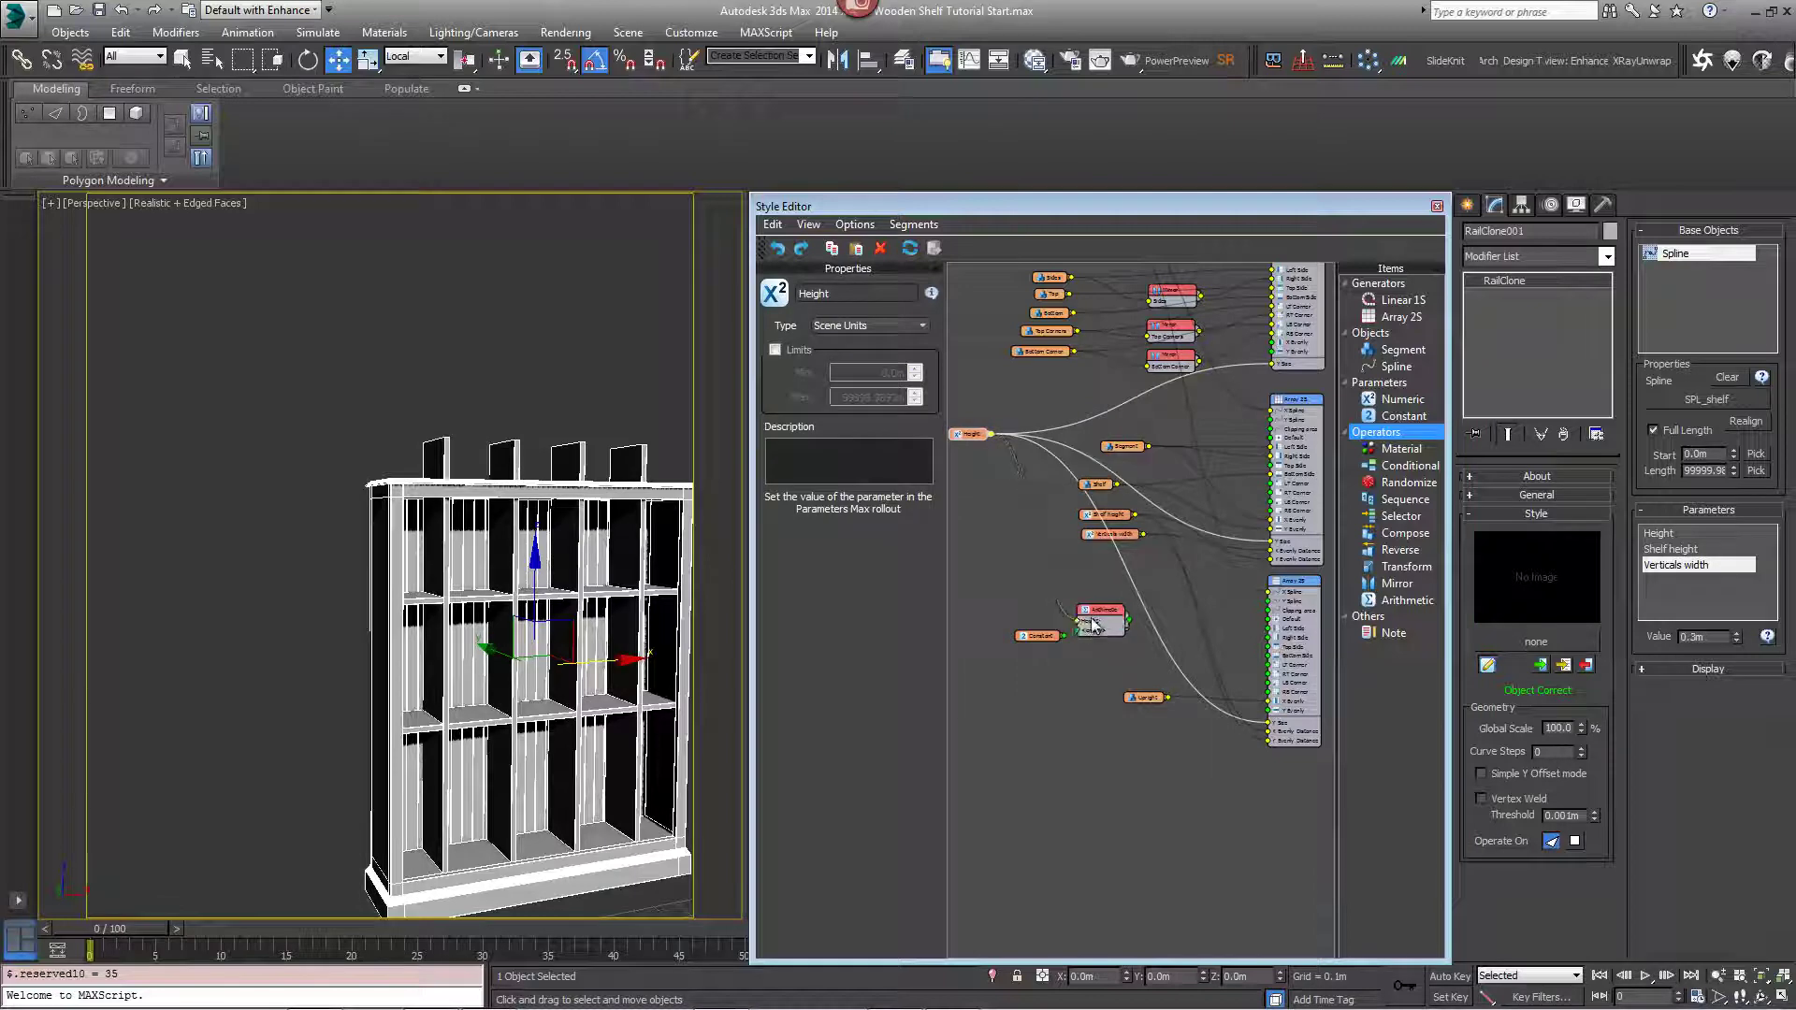
pyautogui.click(1094, 620)
pyautogui.click(855, 338)
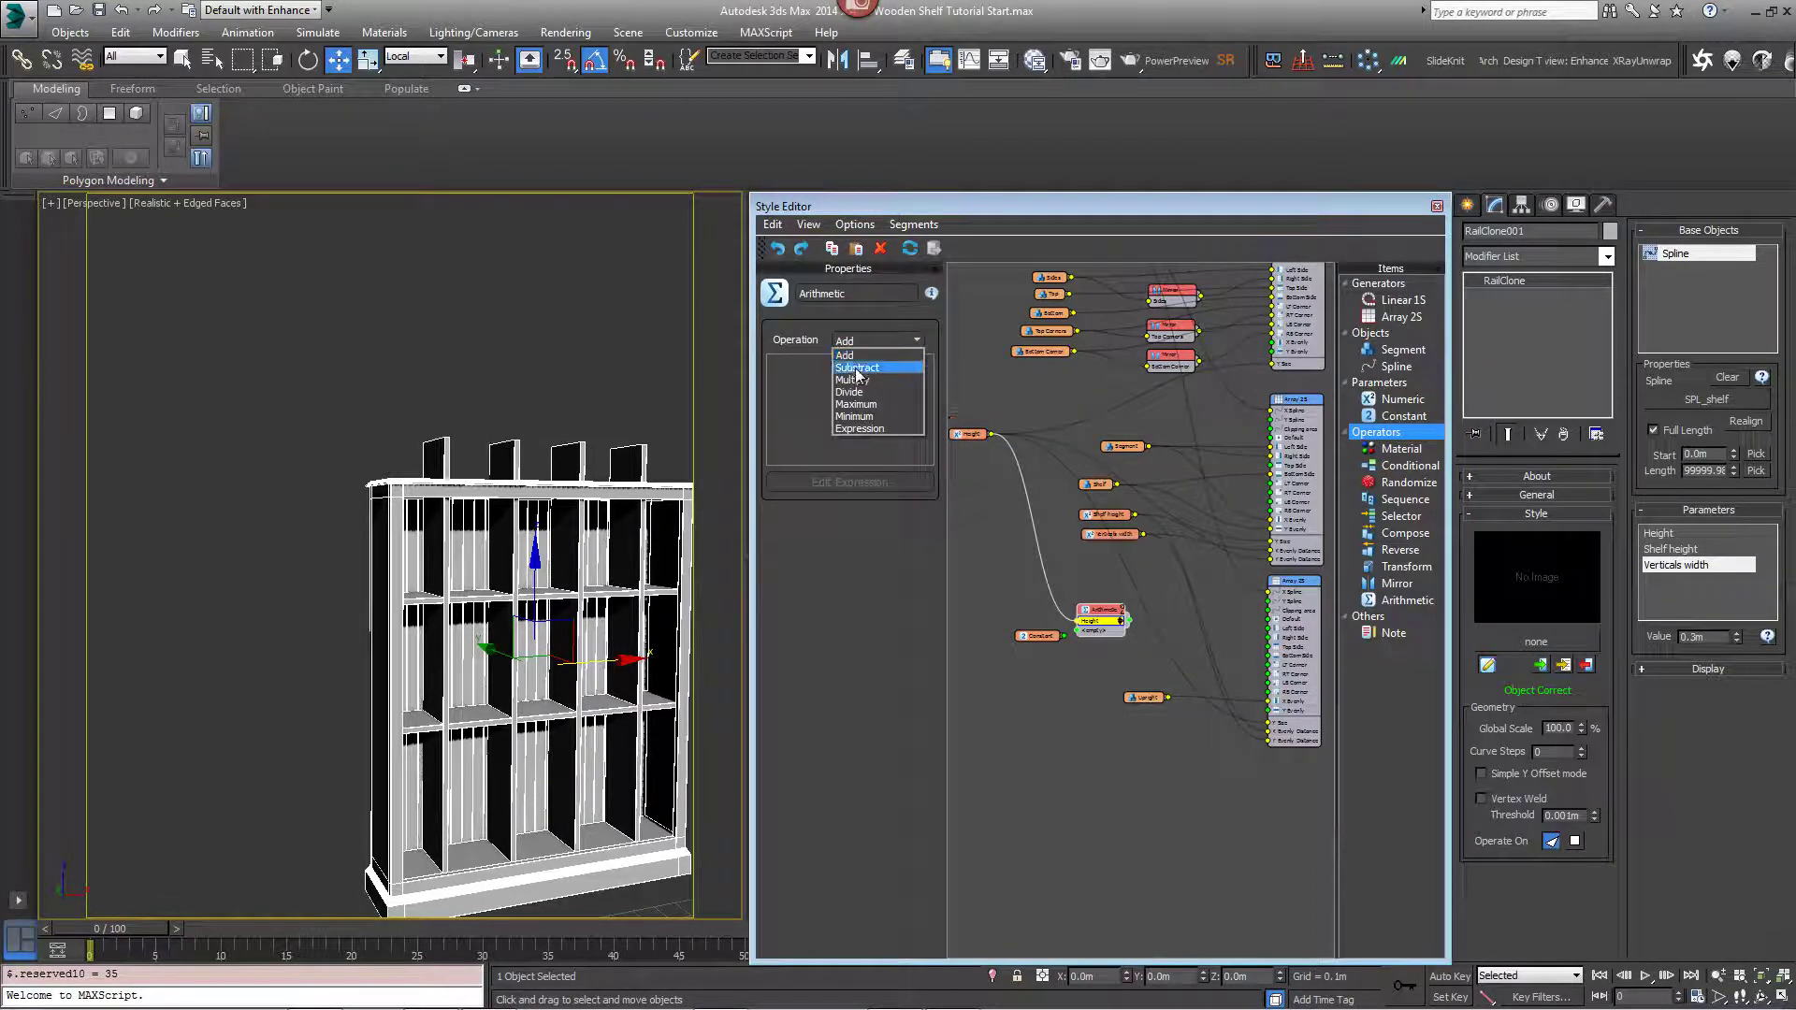
pyautogui.click(856, 367)
# Wire the Constant into the Arithmetic operator and the operator's output to the Y Size inputs of the second and third generators.
pyautogui.click(1033, 648)
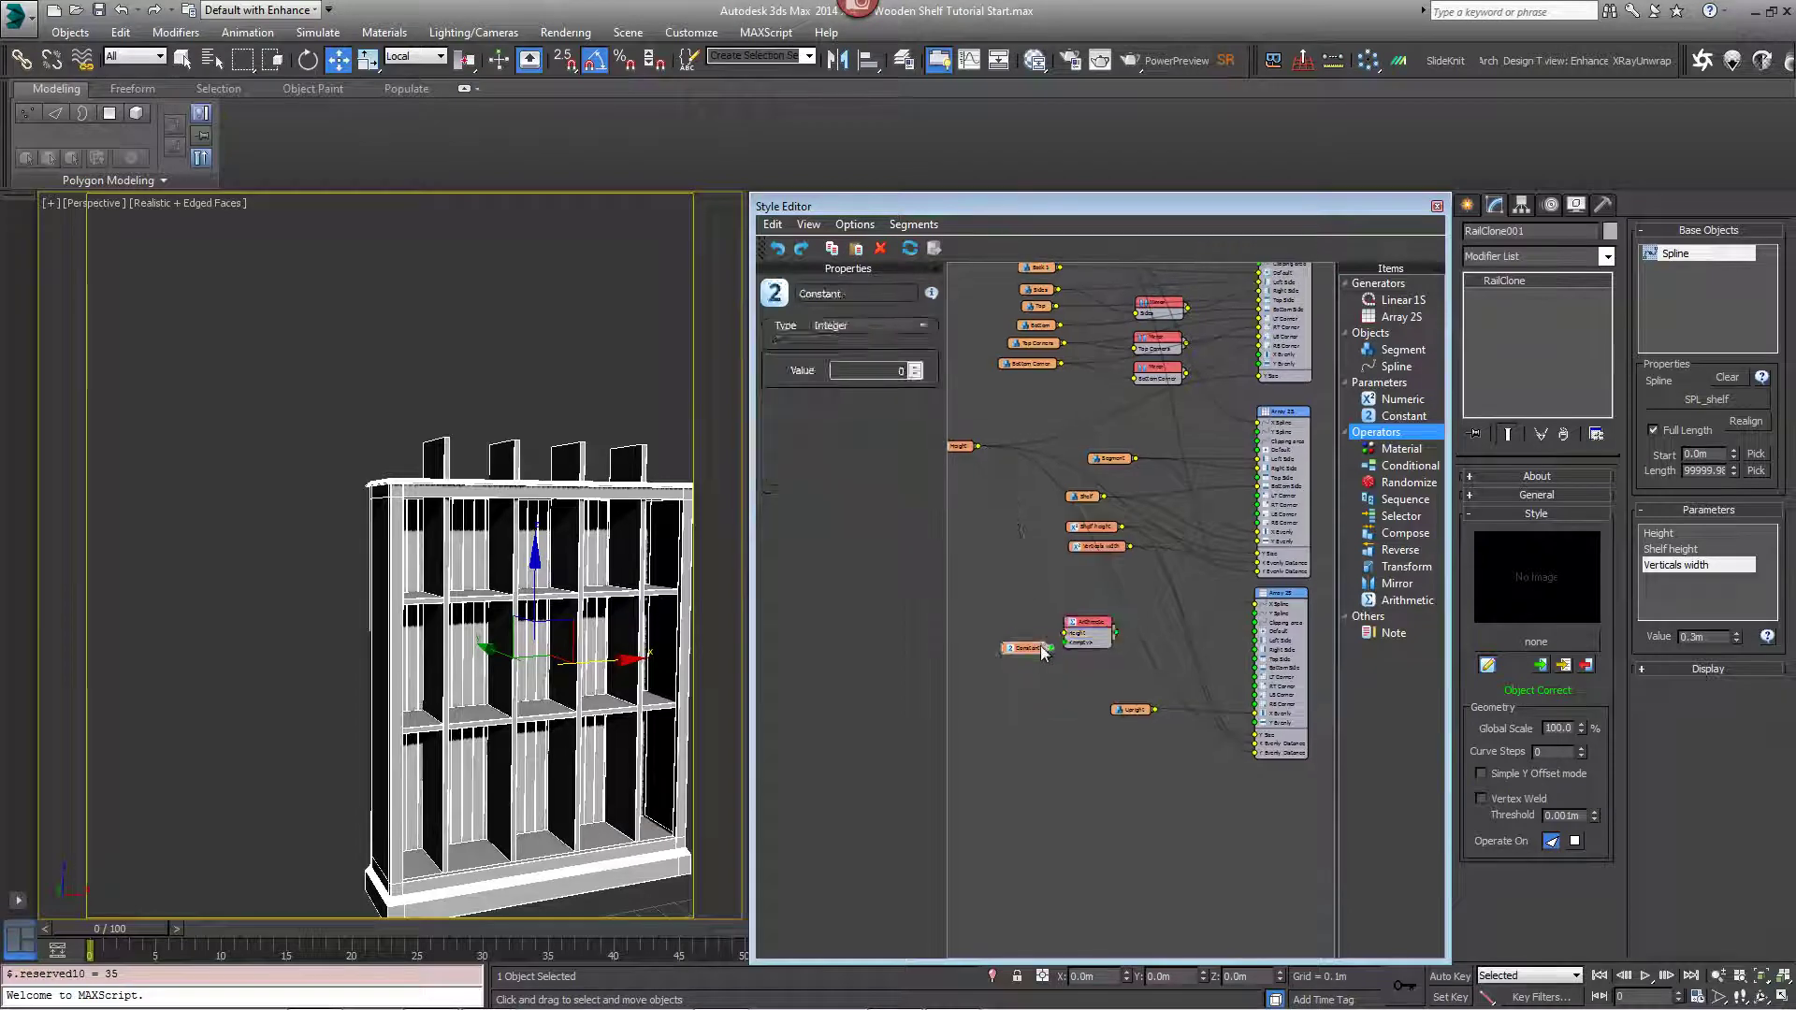
pyautogui.moveTo(1051, 647); pyautogui.dragTo(1264, 569)
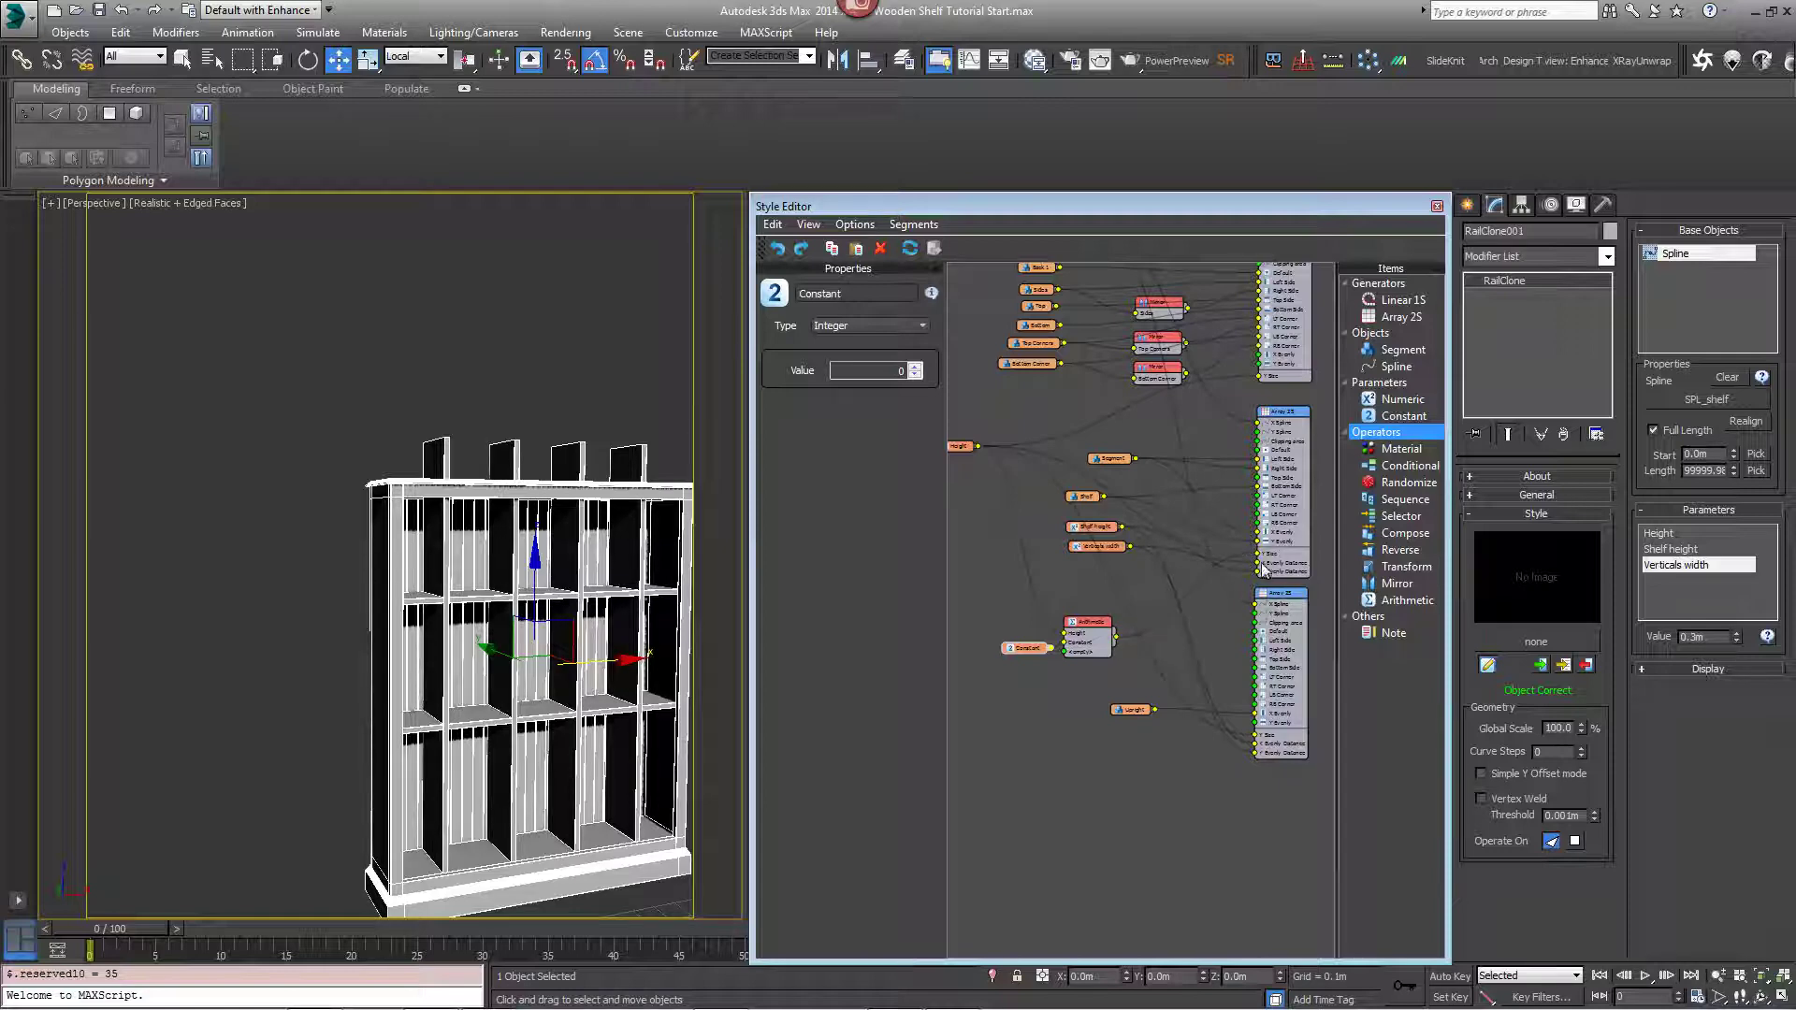
pyautogui.moveTo(1117, 639); pyautogui.dragTo(1260, 745)
# Set the Constant's type to Scene Units and its value to 0.1821 m.
pyautogui.moveTo(1036, 645); pyautogui.dragTo(1044, 648)
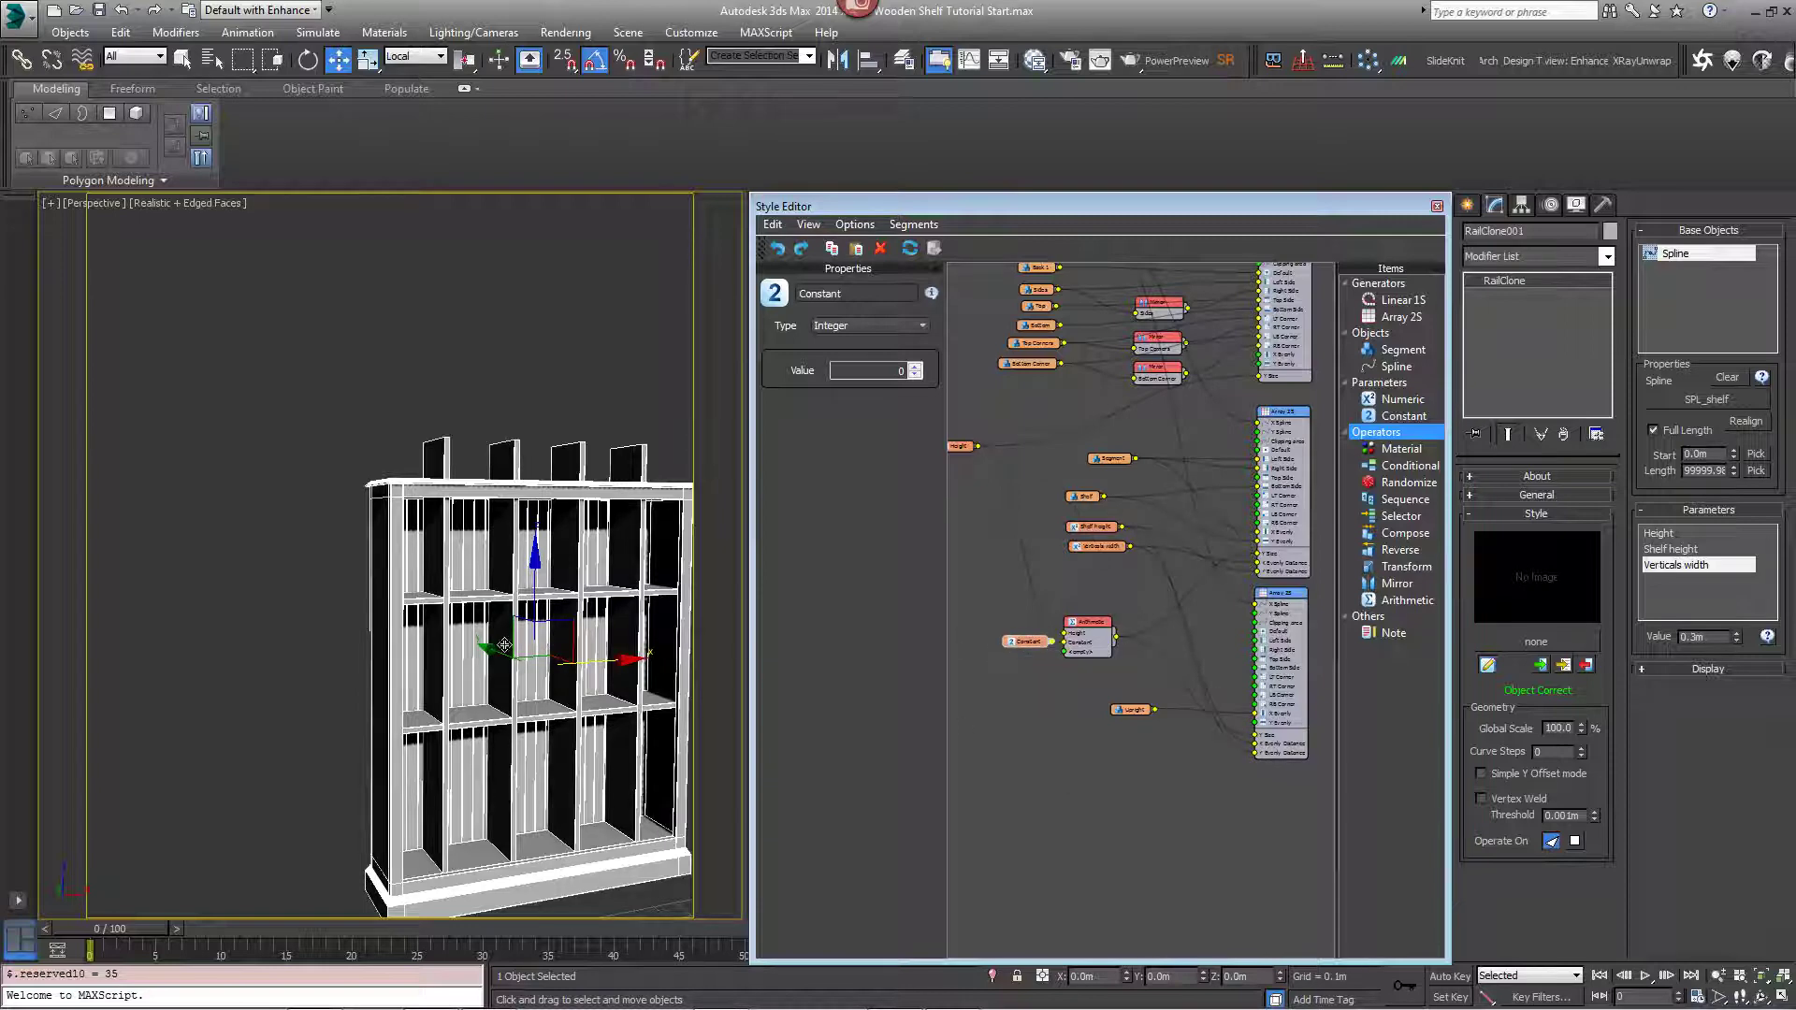
pyautogui.click(855, 329)
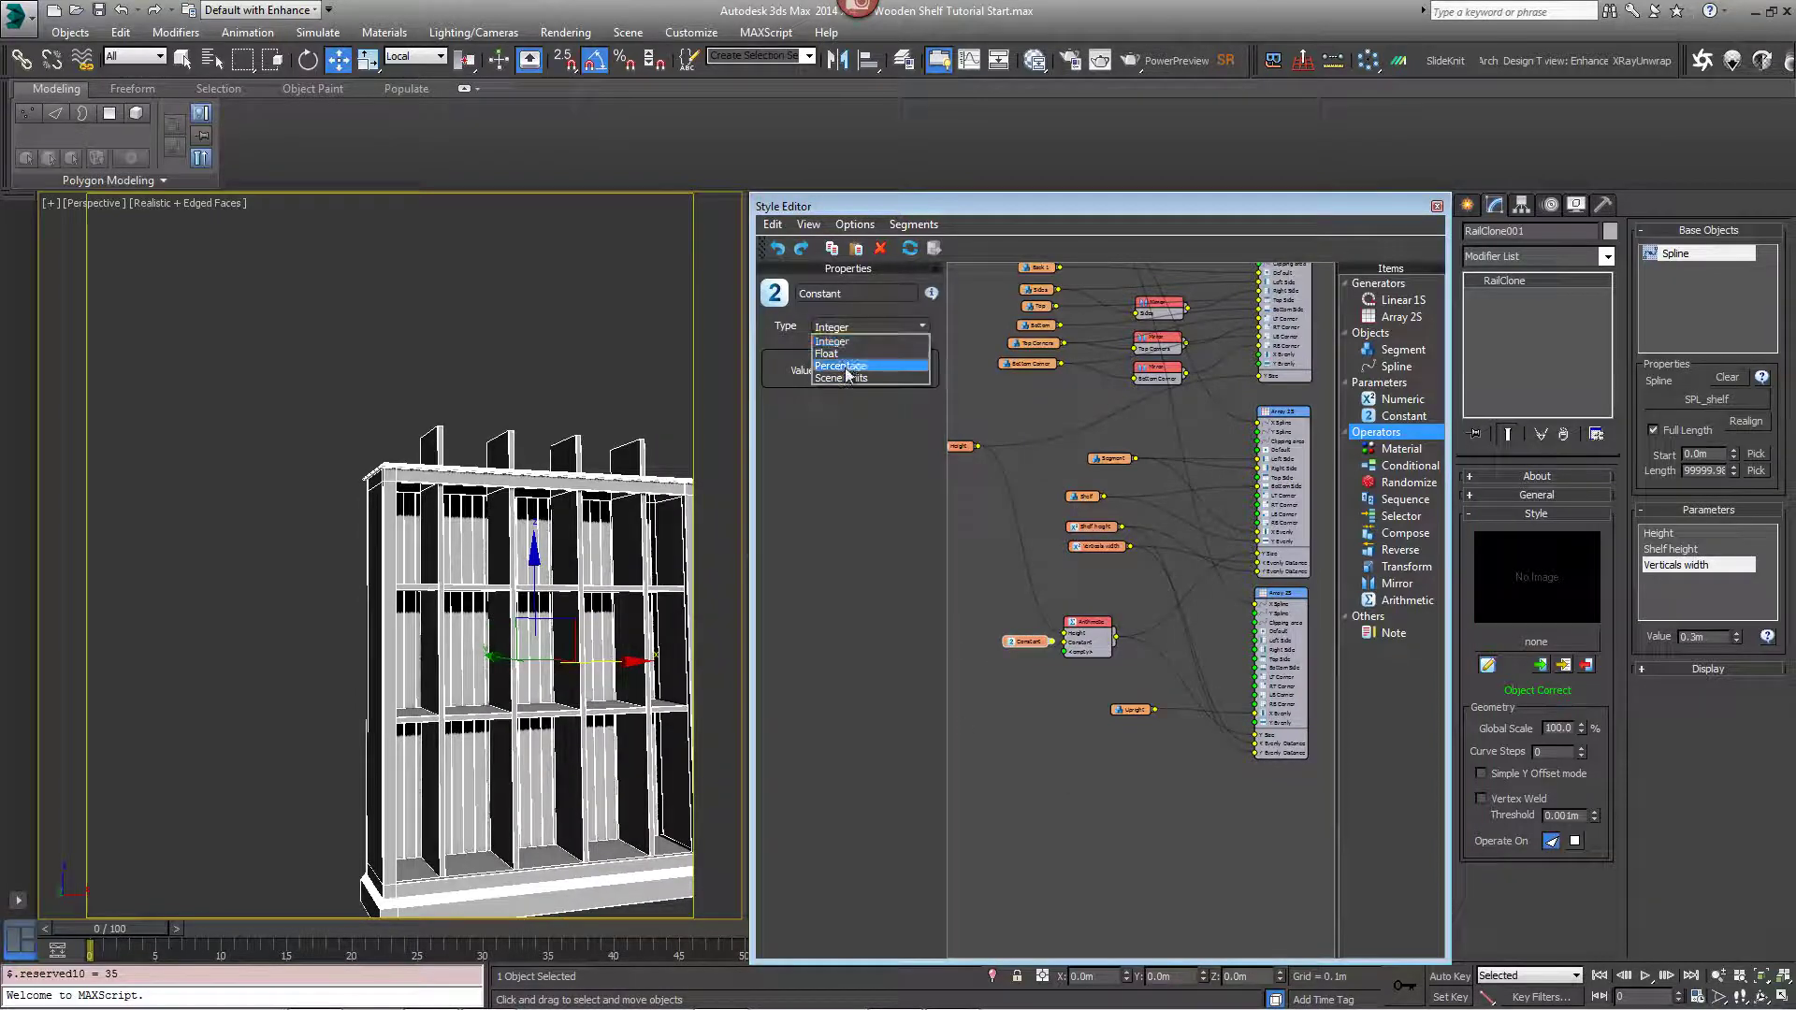
pyautogui.click(851, 365)
pyautogui.scroll(6, 488, 529)
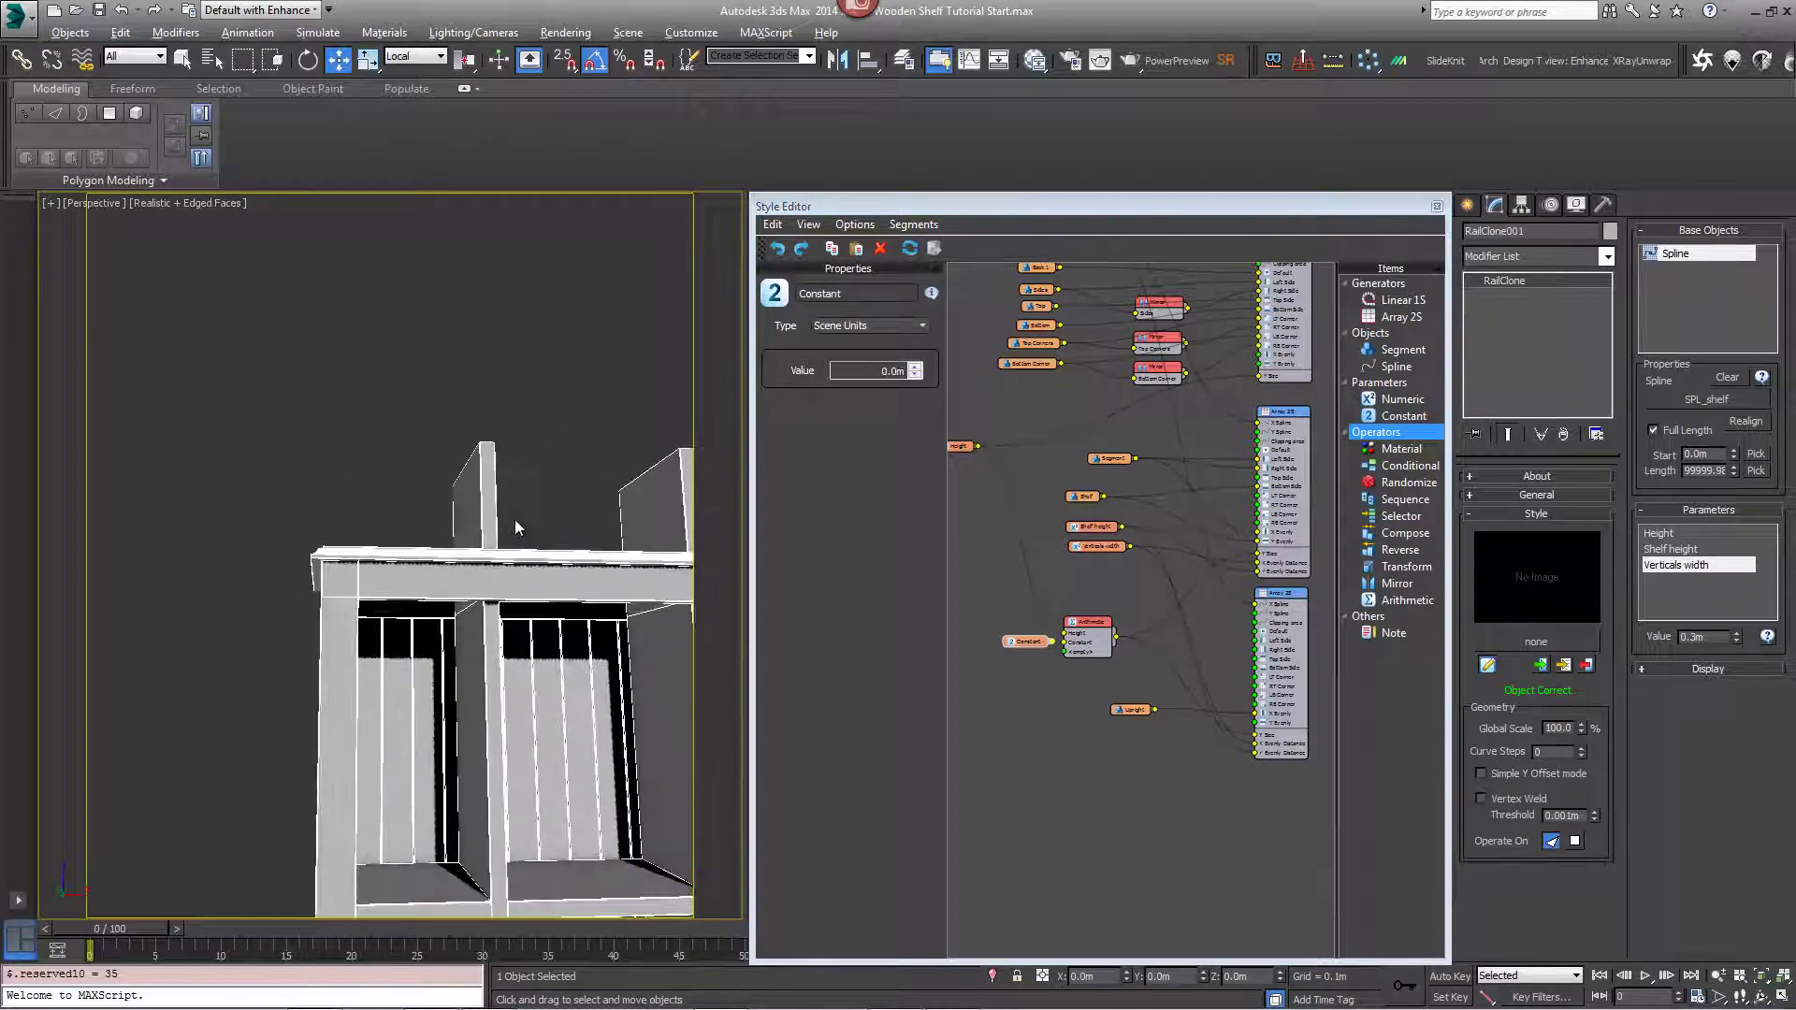
pyautogui.moveTo(915, 366); pyautogui.dragTo(1115, 591)
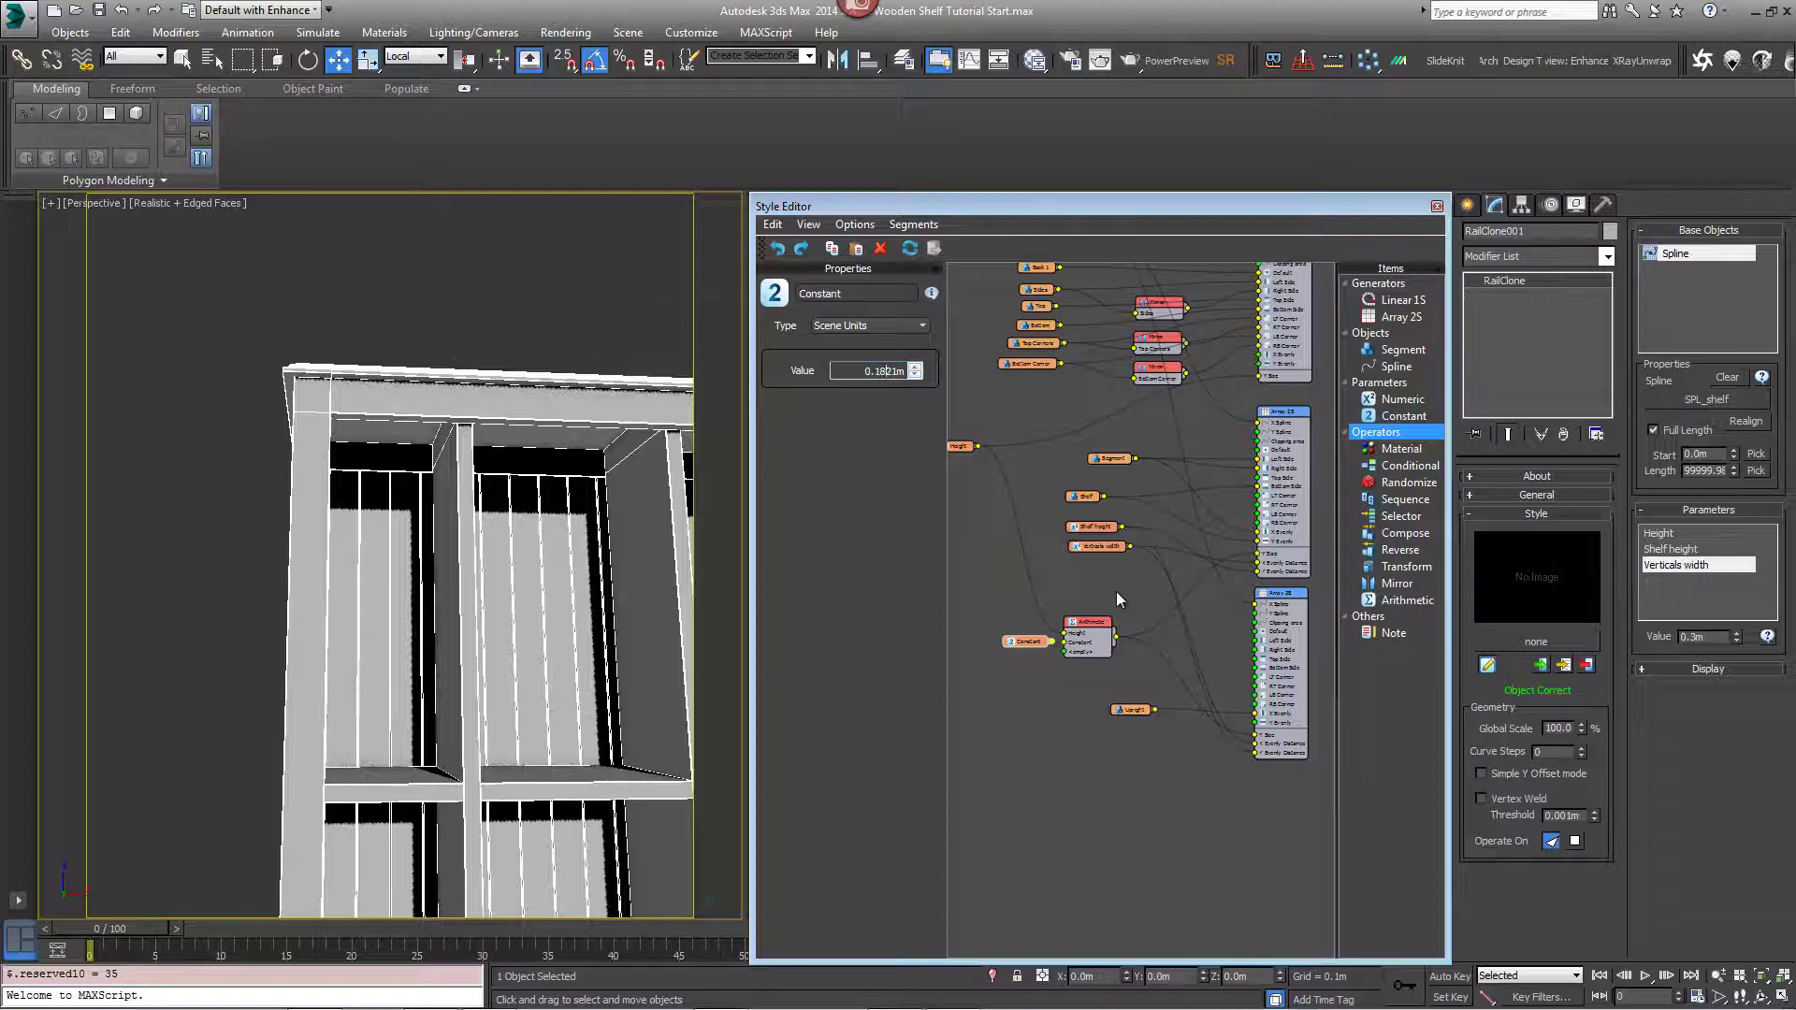
pyautogui.scroll(-6, 509, 599)
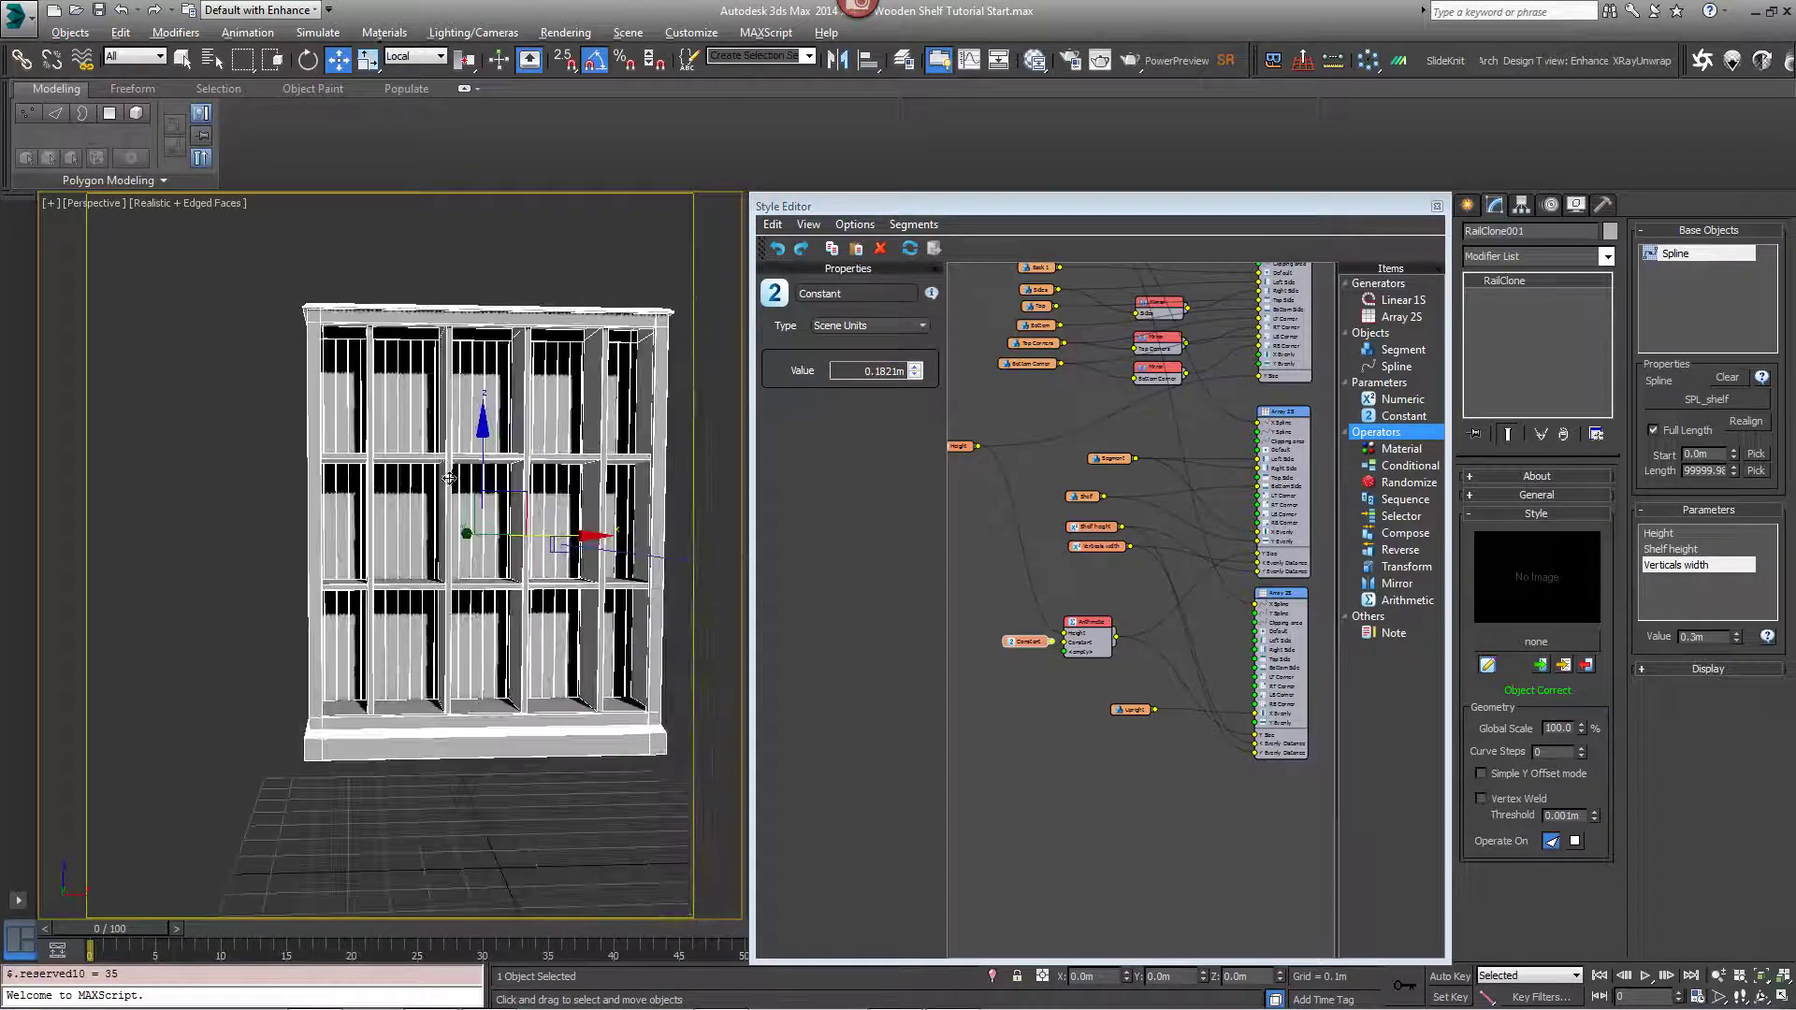
pyautogui.keyDown('alt'); pyautogui.moveTo(507, 498); pyautogui.dragTo(477, 495, button='middle'); pyautogui.keyUp('alt')
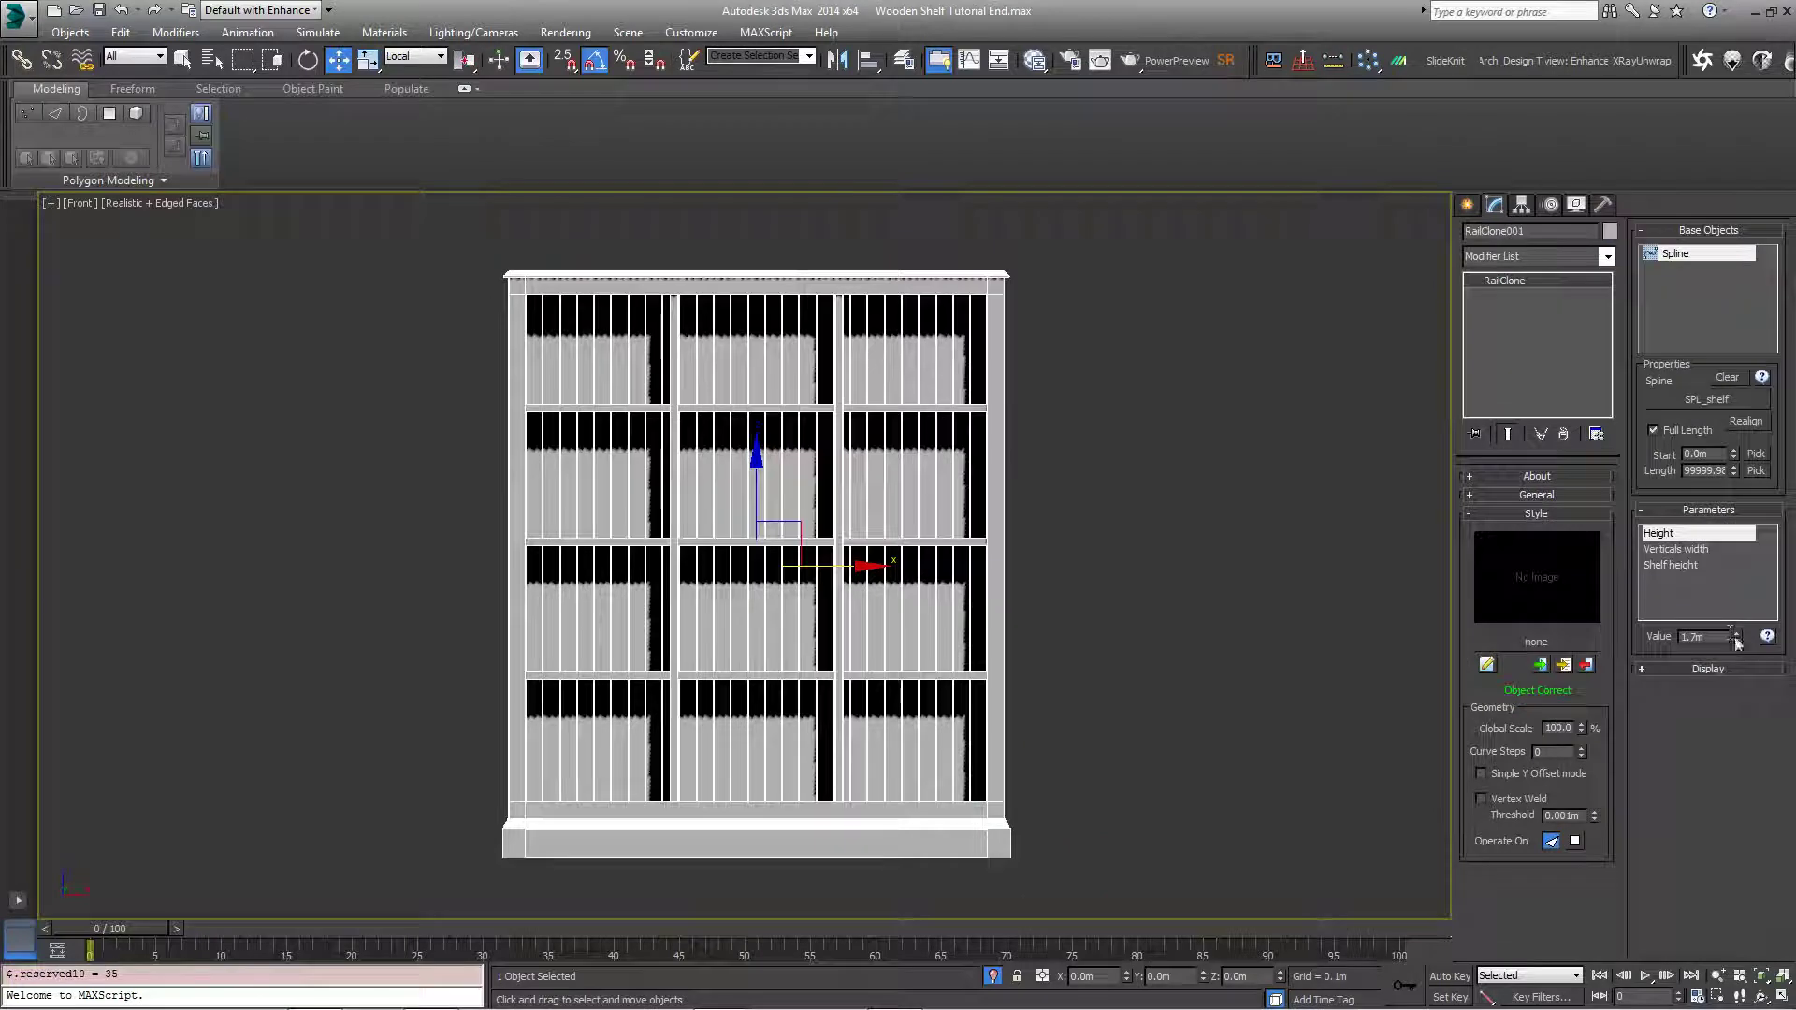
# Adjust the finished shelf's Height parameter and select the Shelf height and Verticals width parameters in turn.
pyautogui.moveTo(1736, 641)
pyautogui.mouseDown()
pyautogui.moveTo(1755, 663)
pyautogui.moveTo(1735, 642)
pyautogui.mouseUp()
pyautogui.click(1697, 566)
pyautogui.click(1707, 548)
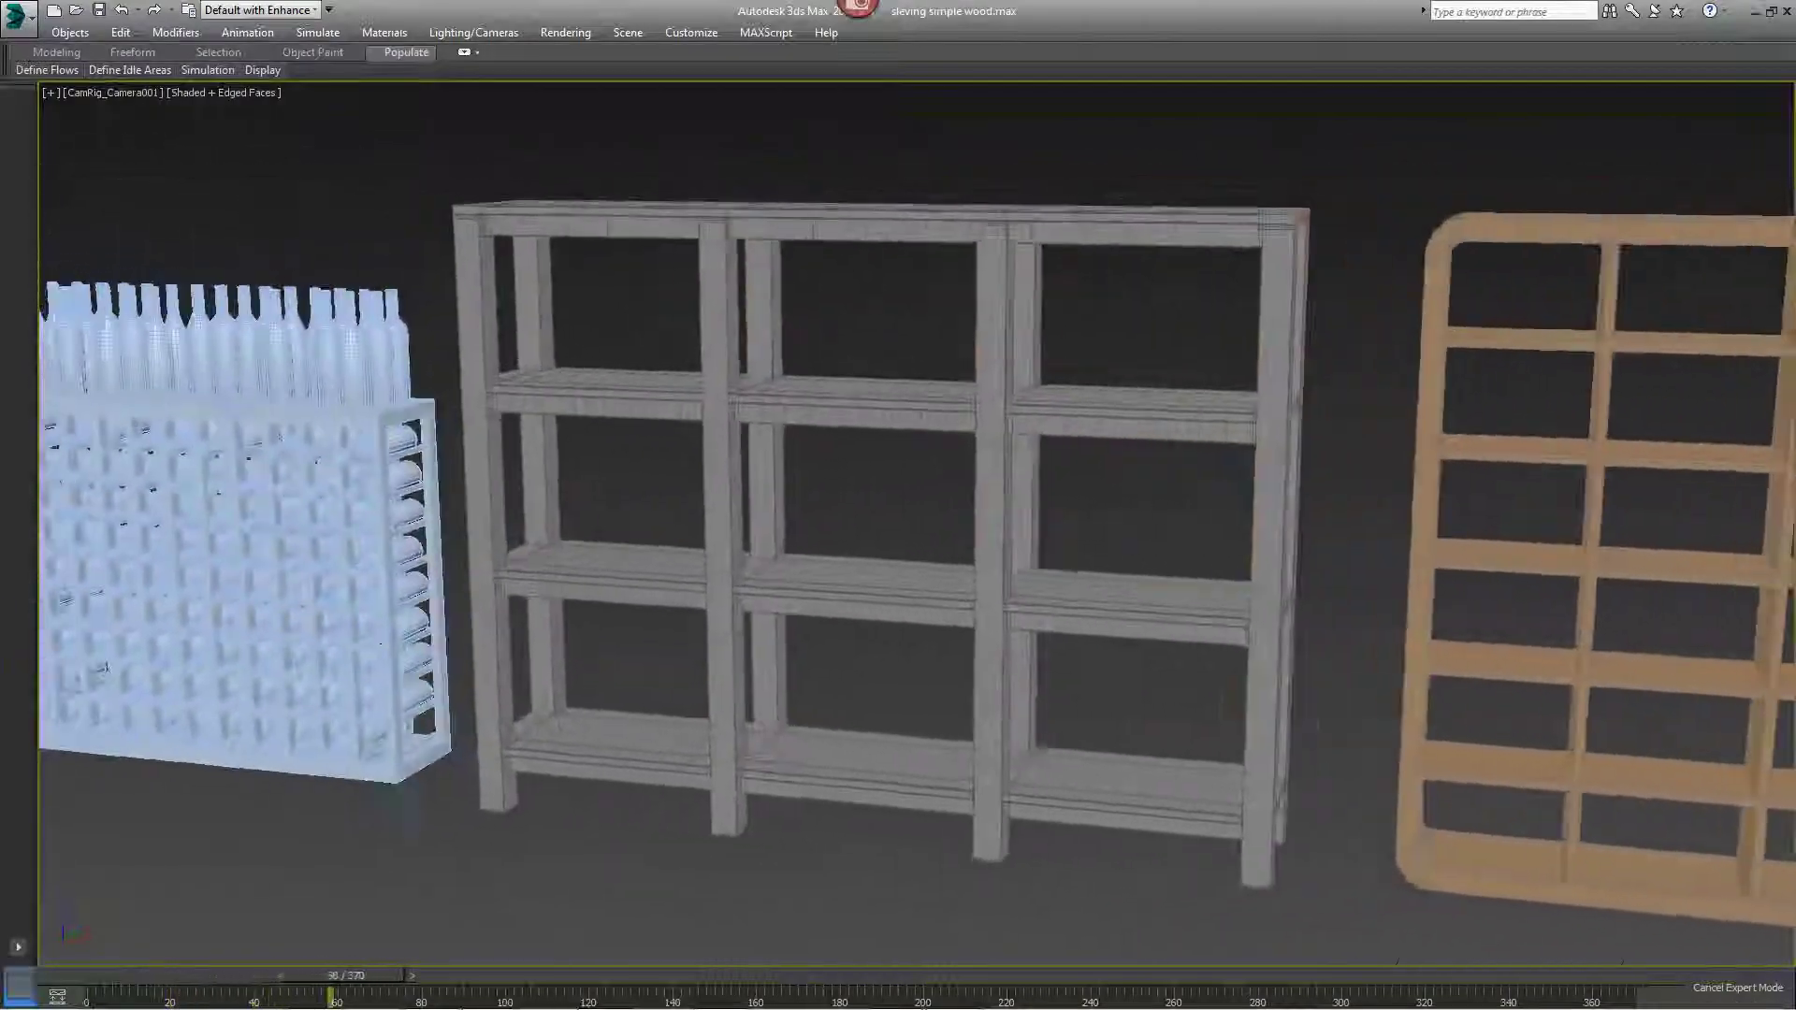